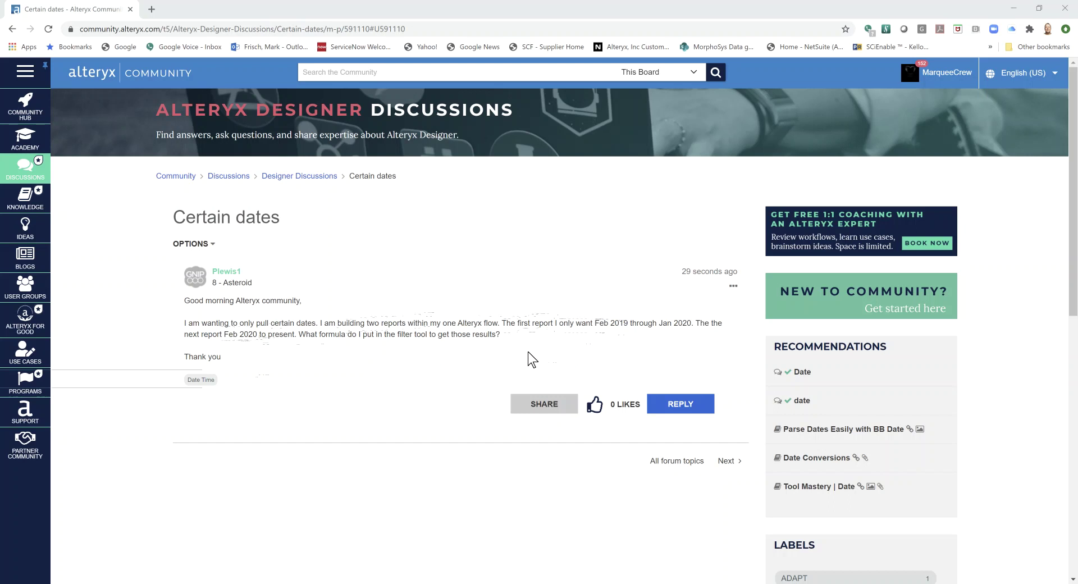
# Copy the paragraph asking about the two date-range reports from the "Certain dates" forum post
pyautogui.moveTo(501, 335); pyautogui.dragTo(184, 329)
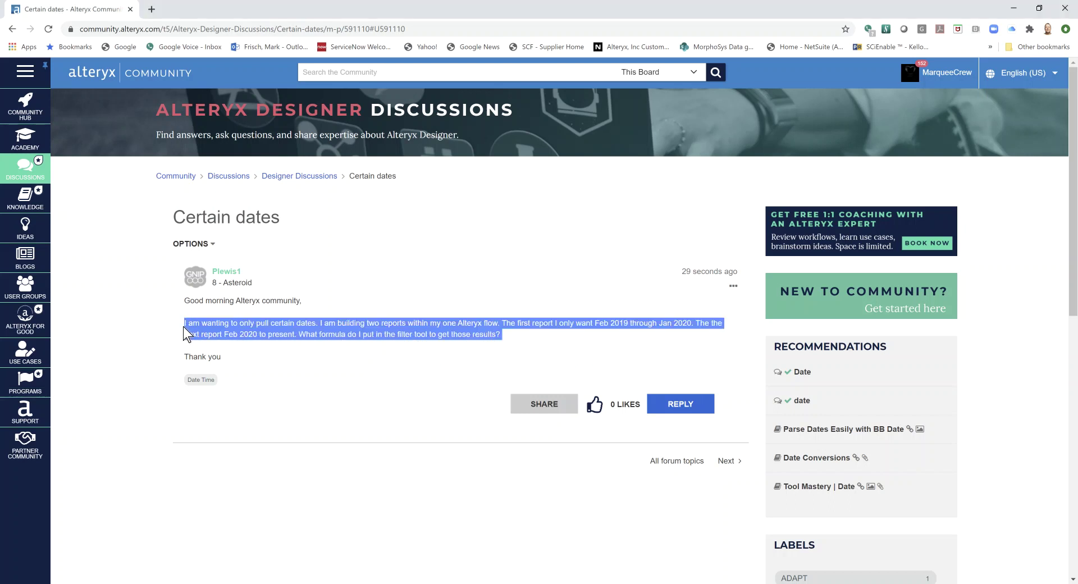
pyautogui.rightClick(207, 330)
pyautogui.click(225, 336)
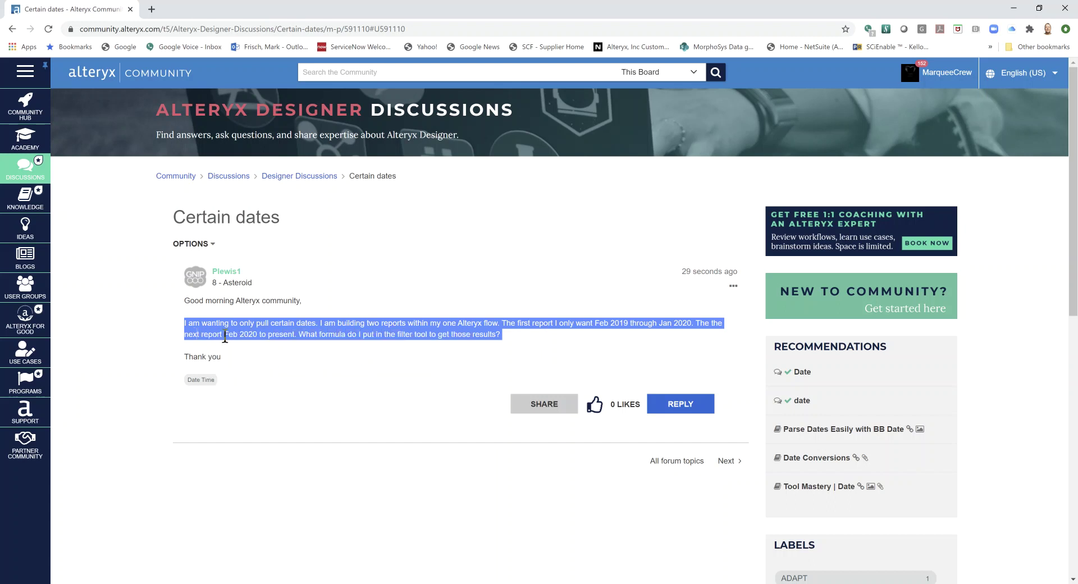
# Switch to Alteryx Designer, paste the copied question into the empty comment box, and widen the box until the whole text fits
pyautogui.click(1014, 9)
pyautogui.click(394, 196)
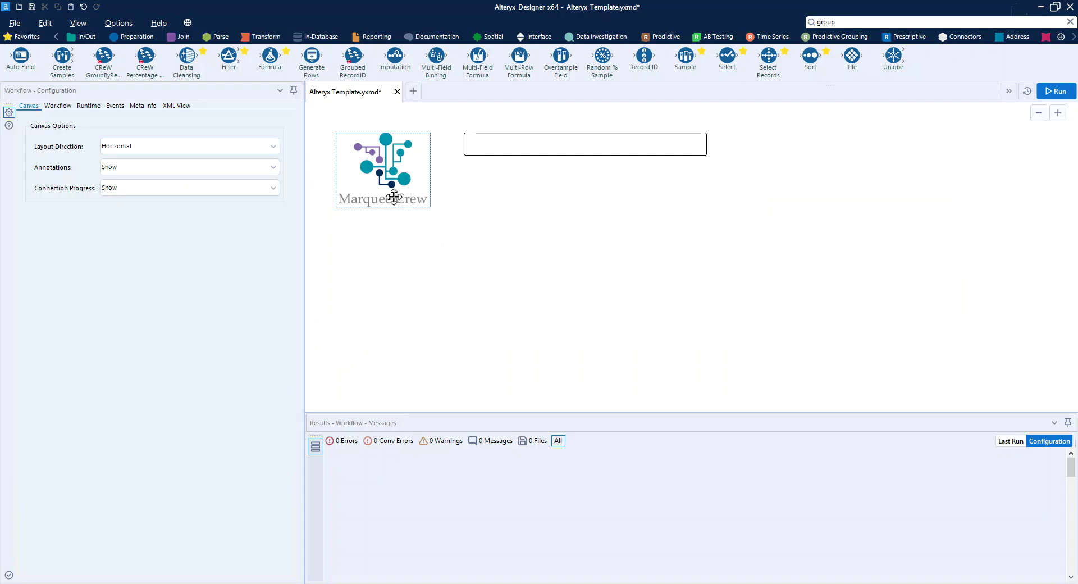
pyautogui.click(330, 116)
pyautogui.click(520, 143)
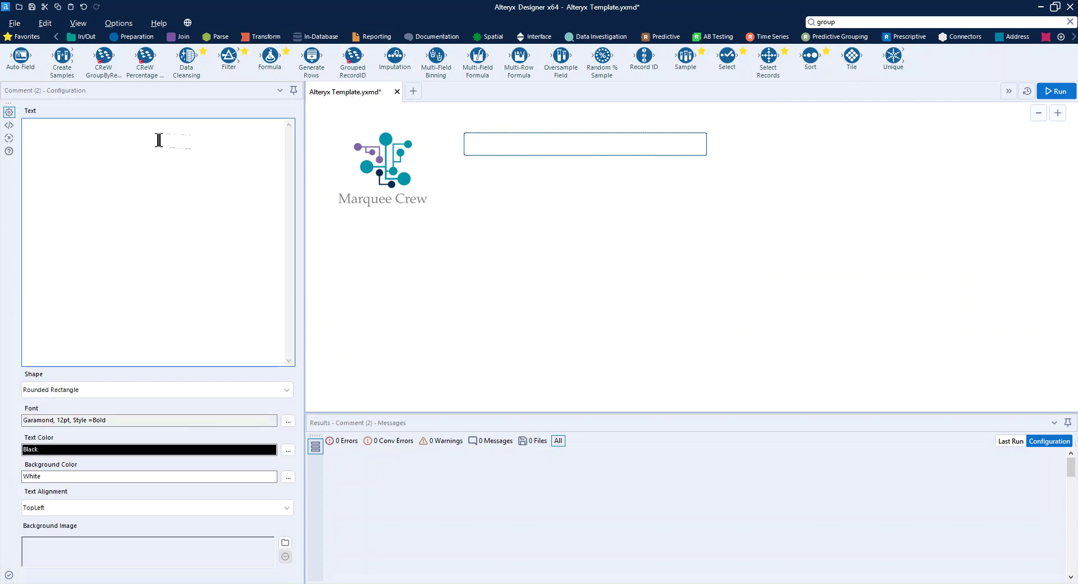
pyautogui.rightClick(156, 140)
pyautogui.click(191, 187)
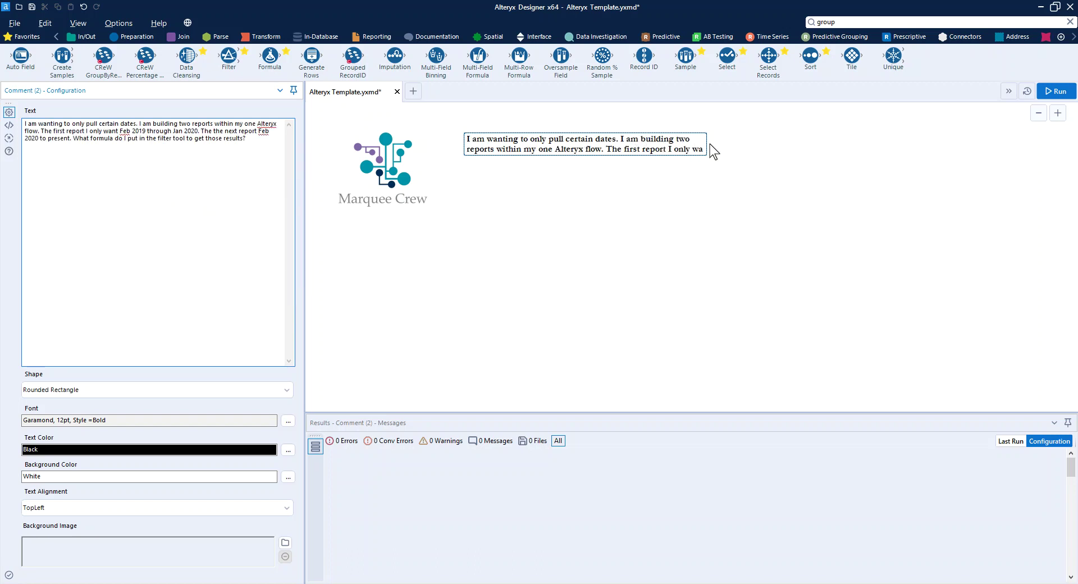
pyautogui.moveTo(705, 144); pyautogui.dragTo(1001, 138)
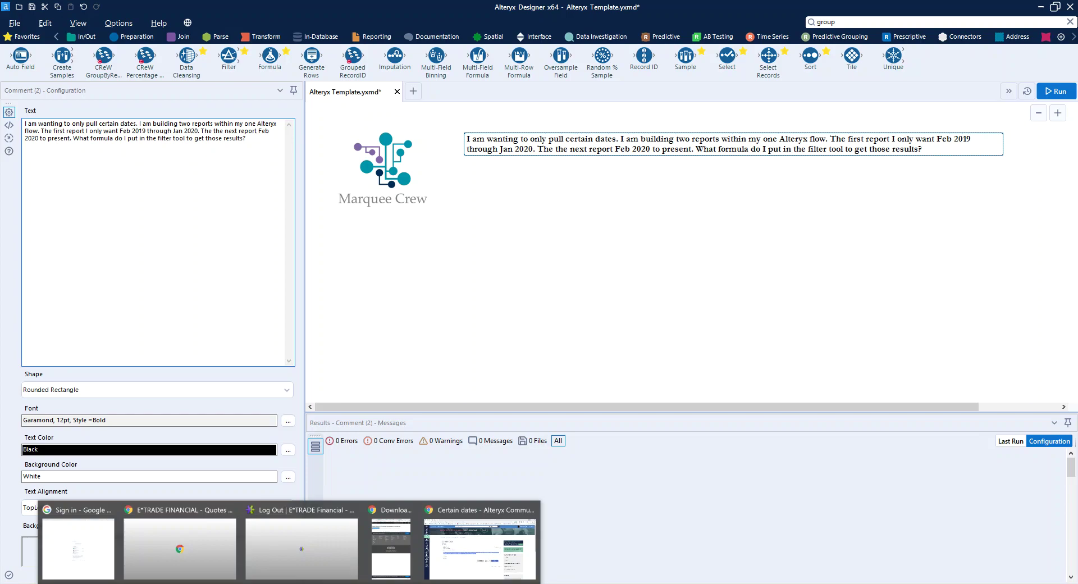
# Go back to the forum post in Chrome, copy its title, and return to Alteryx Designer
pyautogui.click(481, 544)
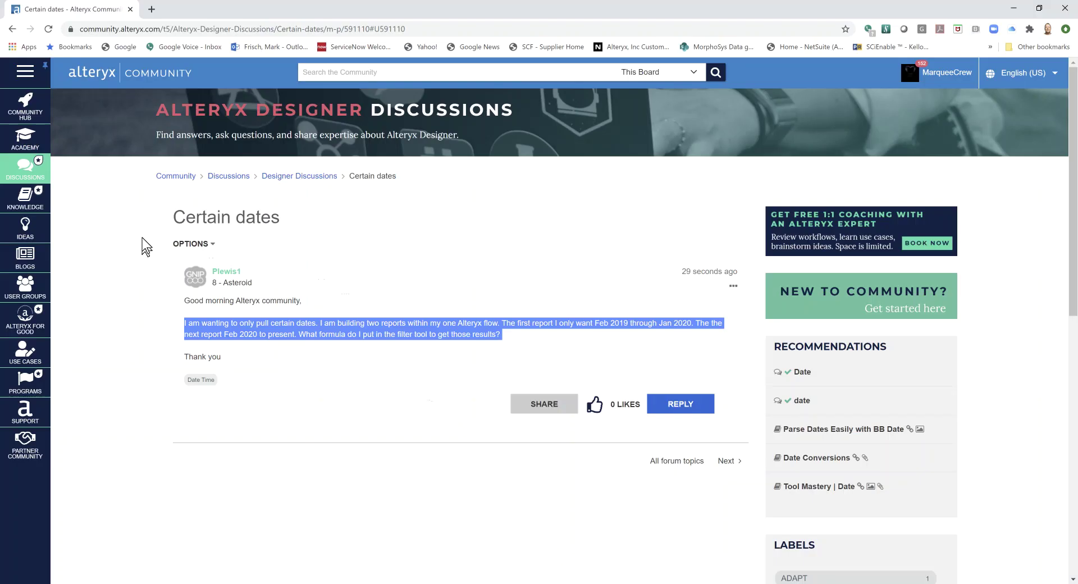
pyautogui.moveTo(173, 217); pyautogui.dragTo(288, 221)
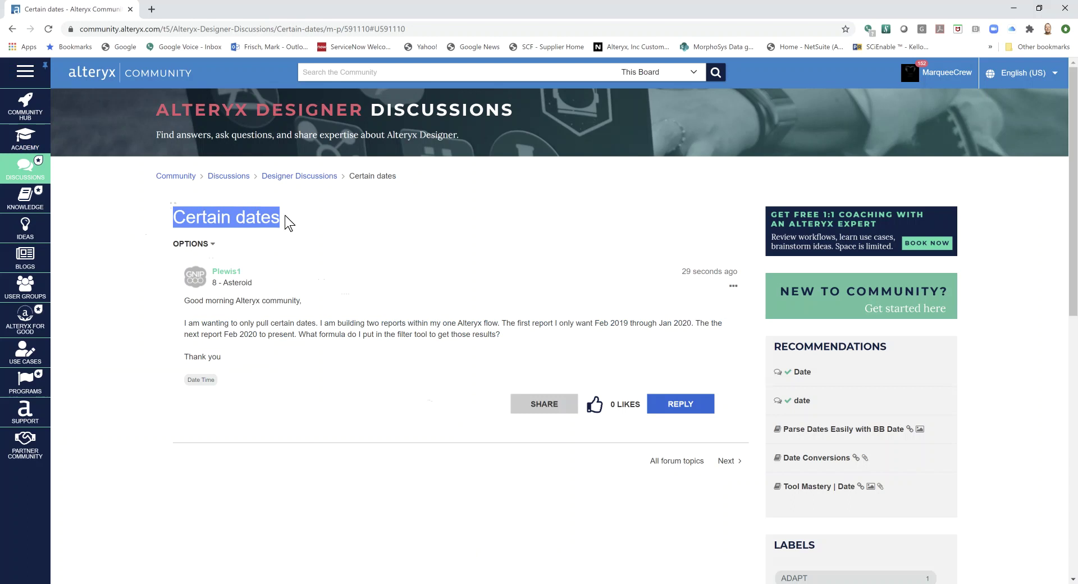
pyautogui.click(1014, 9)
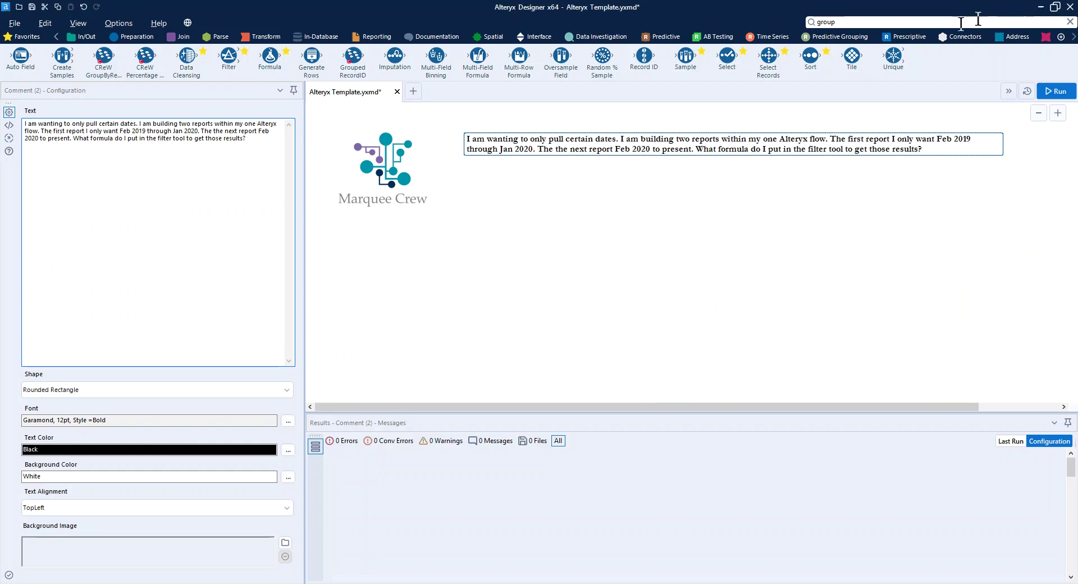
# Save the workflow under the name "Certain dates" in the Alteryx Challenge folder inside Downloads
pyautogui.click(16, 23)
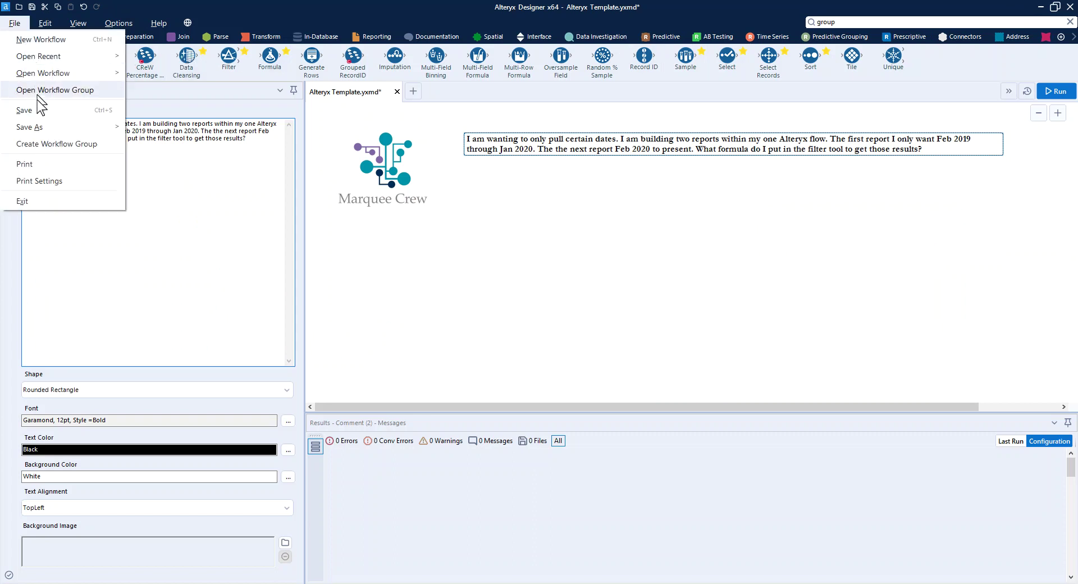
pyautogui.moveTo(42, 128)
pyautogui.click(147, 130)
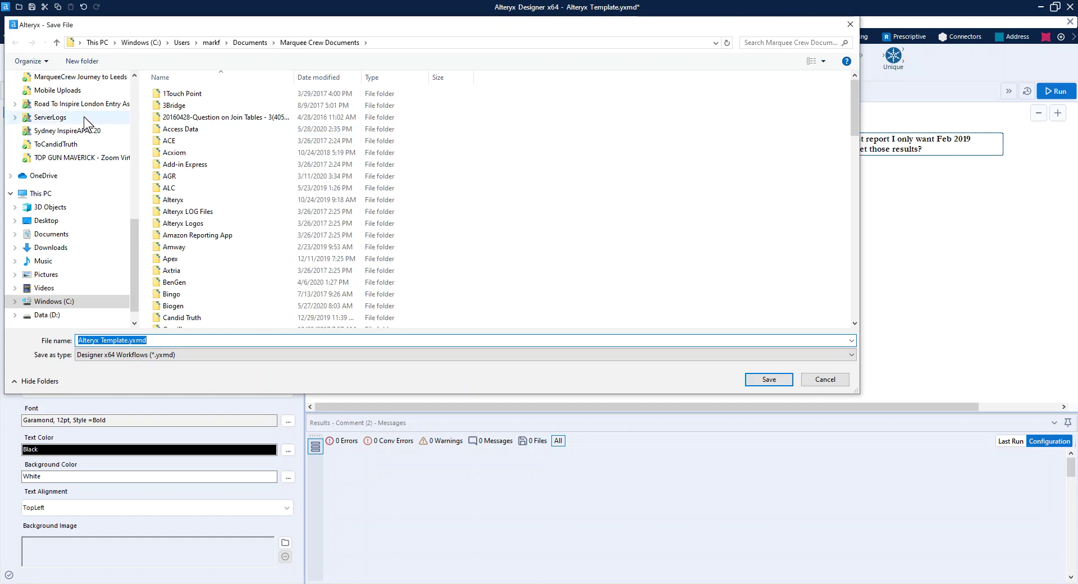
pyautogui.scroll(12, 84, 120)
pyautogui.scroll(2, 85, 120)
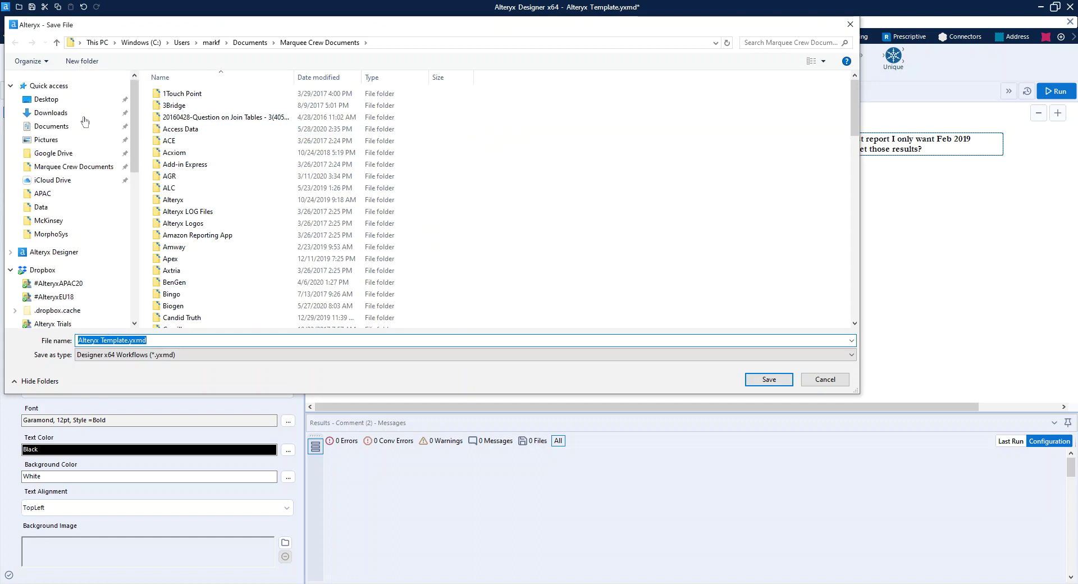
pyautogui.click(51, 113)
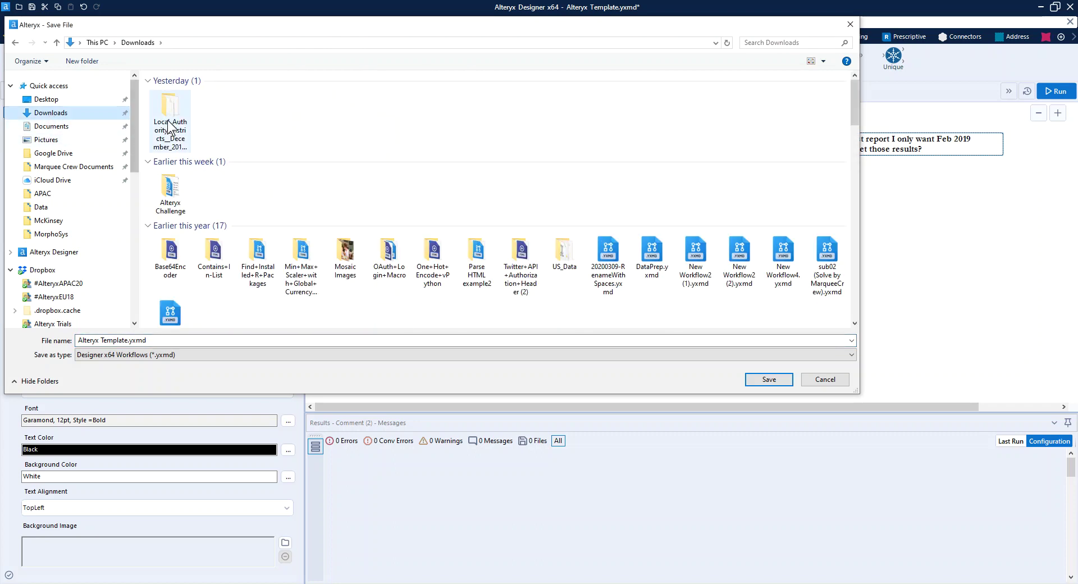
pyautogui.doubleClick(171, 194)
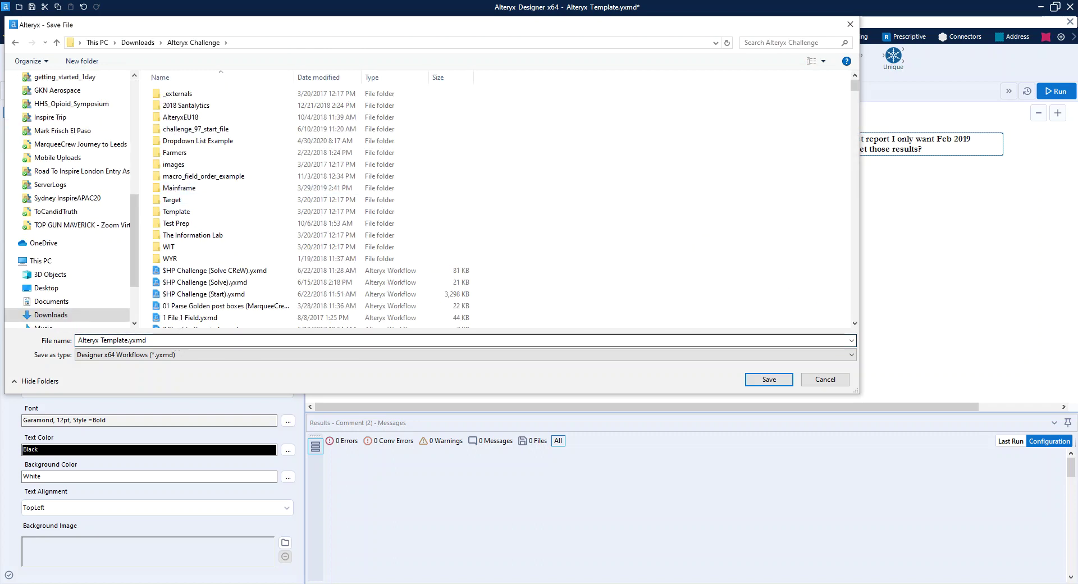
pyautogui.write('Certain dates')
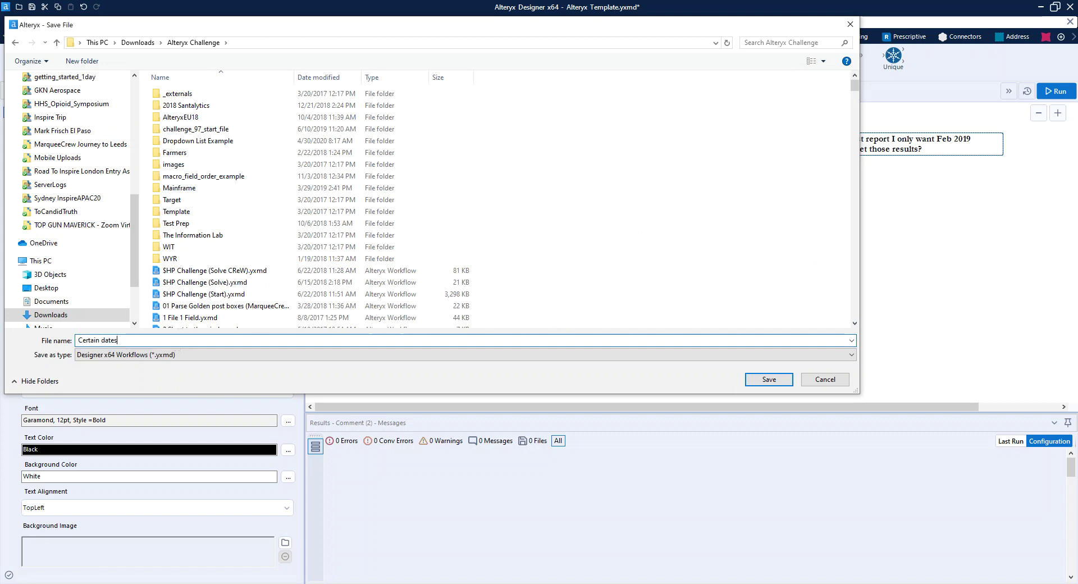
pyautogui.click(768, 380)
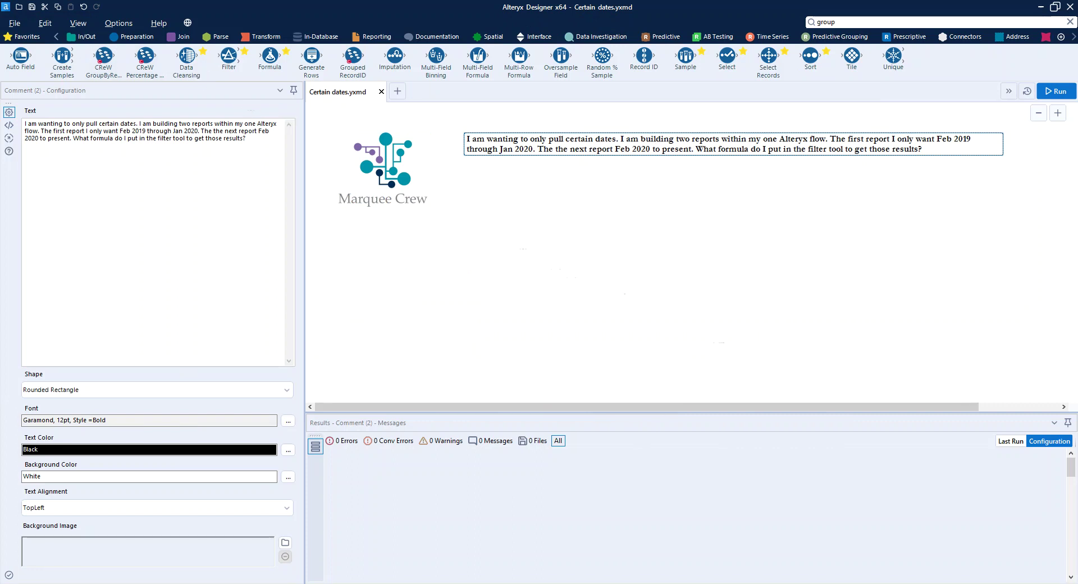
# Add a Text Input tool below the Marquee Crew logo and name its first column ID
pyautogui.click(23, 37)
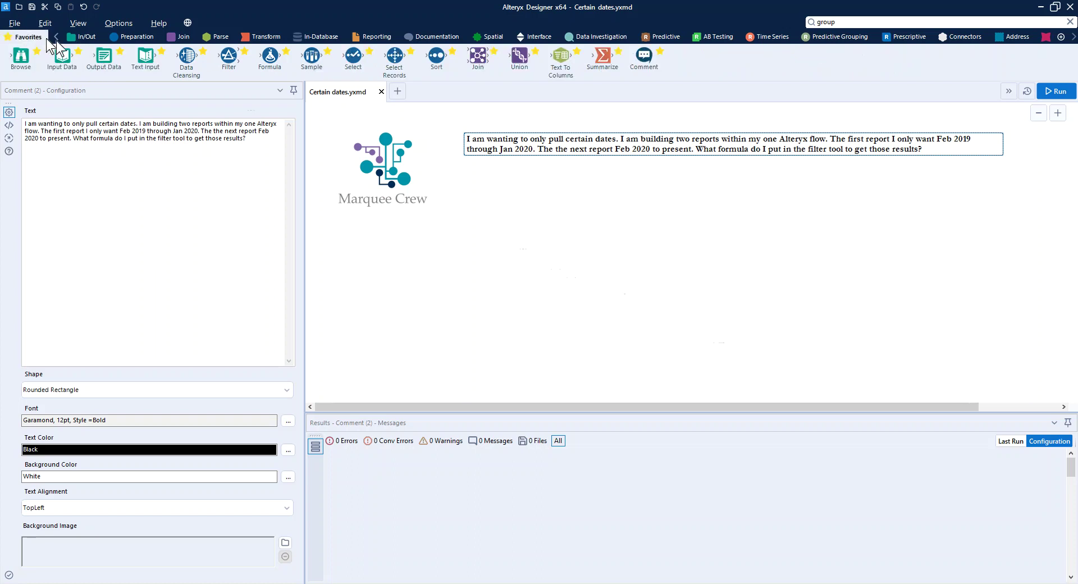
pyautogui.moveTo(130, 54); pyautogui.dragTo(382, 259)
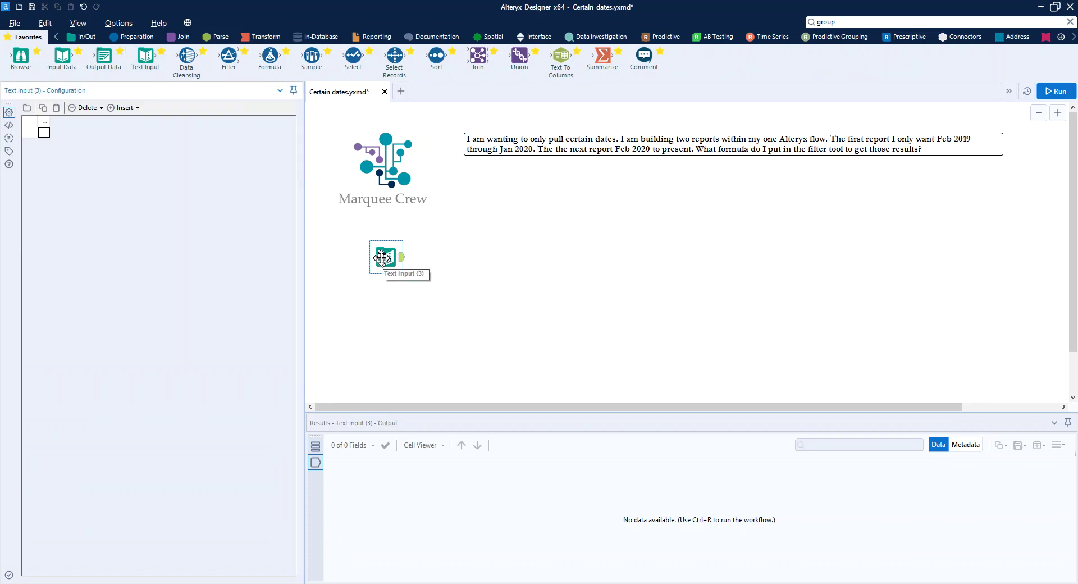
pyautogui.click(45, 123)
pyautogui.write('ID')
pyautogui.press('Return')
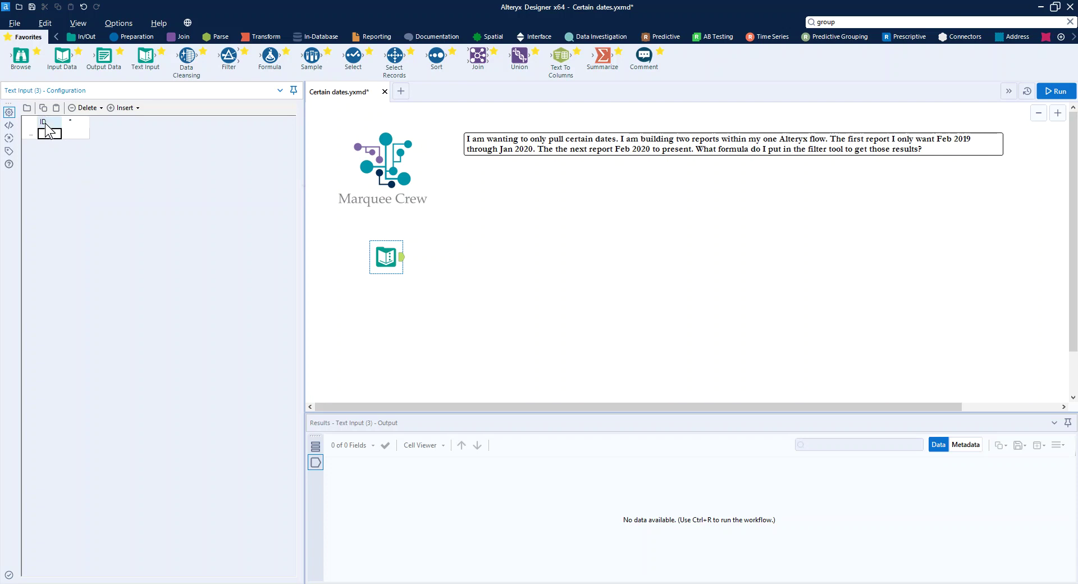
# Fill the ID column with the values 1 to 5 in consecutive rows
pyautogui.write('1')
pyautogui.press('Return')
pyautogui.write('2')
pyautogui.press('Return')
pyautogui.write('3')
pyautogui.press('Return')
pyautogui.write('4')
pyautogui.press('Return')
pyautogui.write('5')
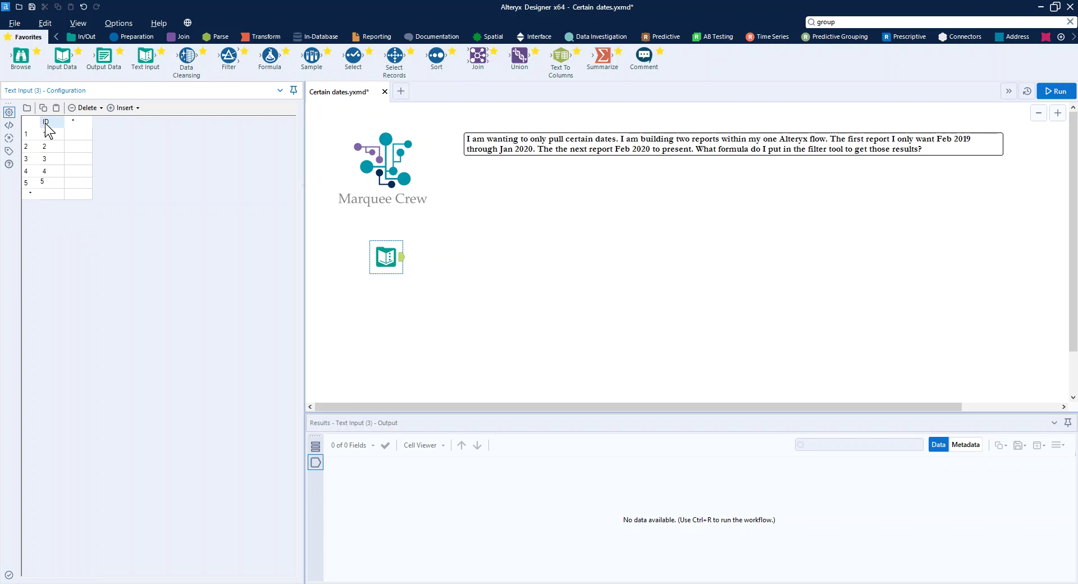
# Add a second column named "Certain Date" to the Text Input table
pyautogui.click(78, 121)
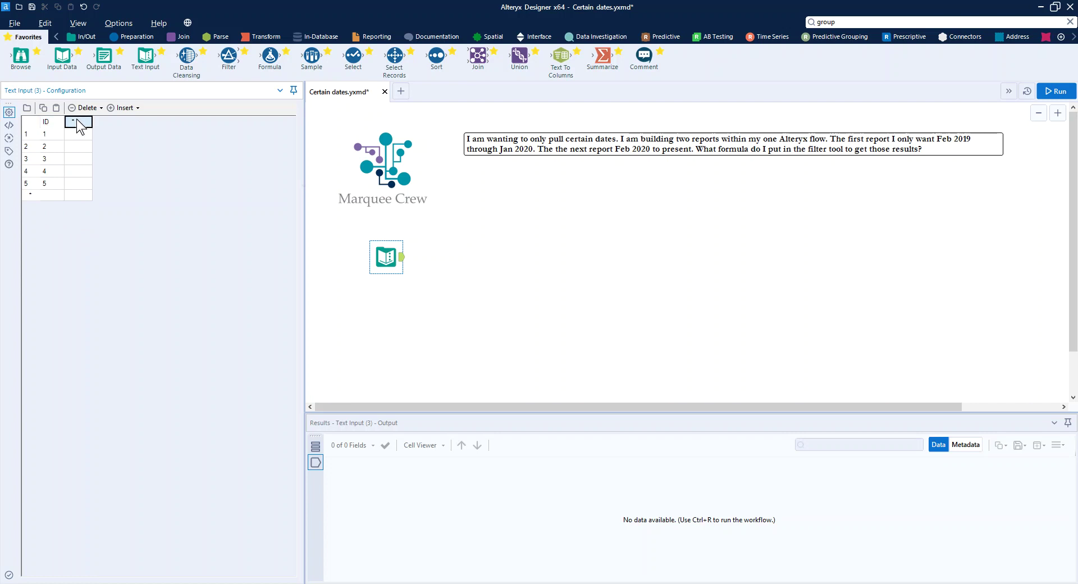
pyautogui.write('Ce')
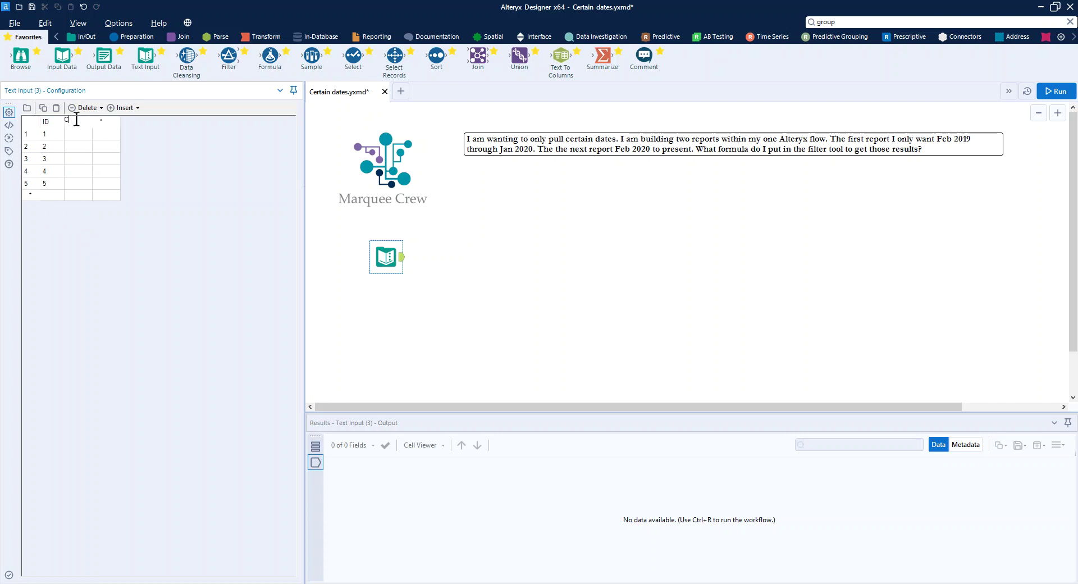
pyautogui.write('rtain Date')
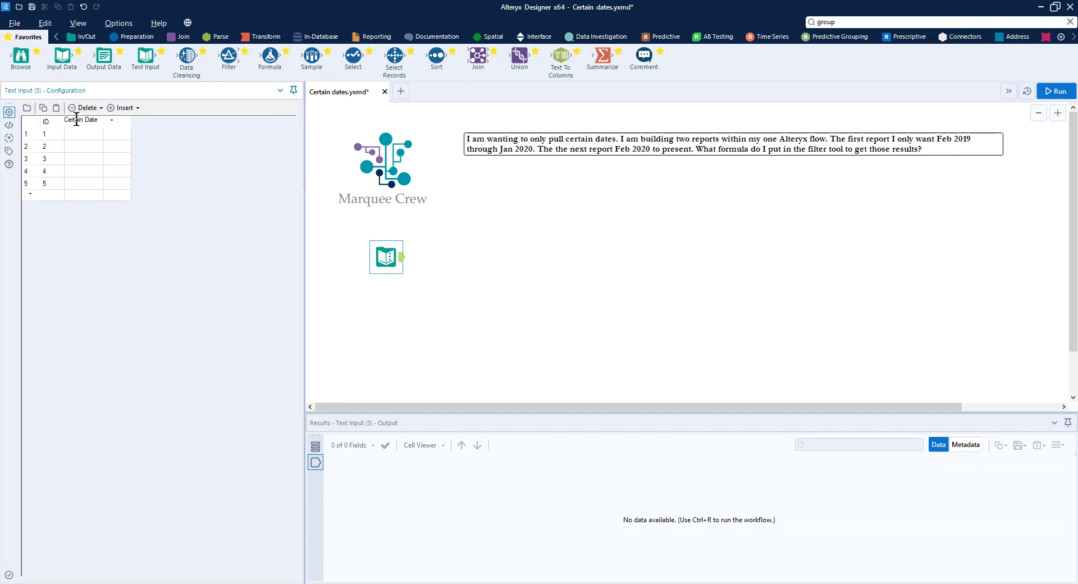
pyautogui.press('Return')
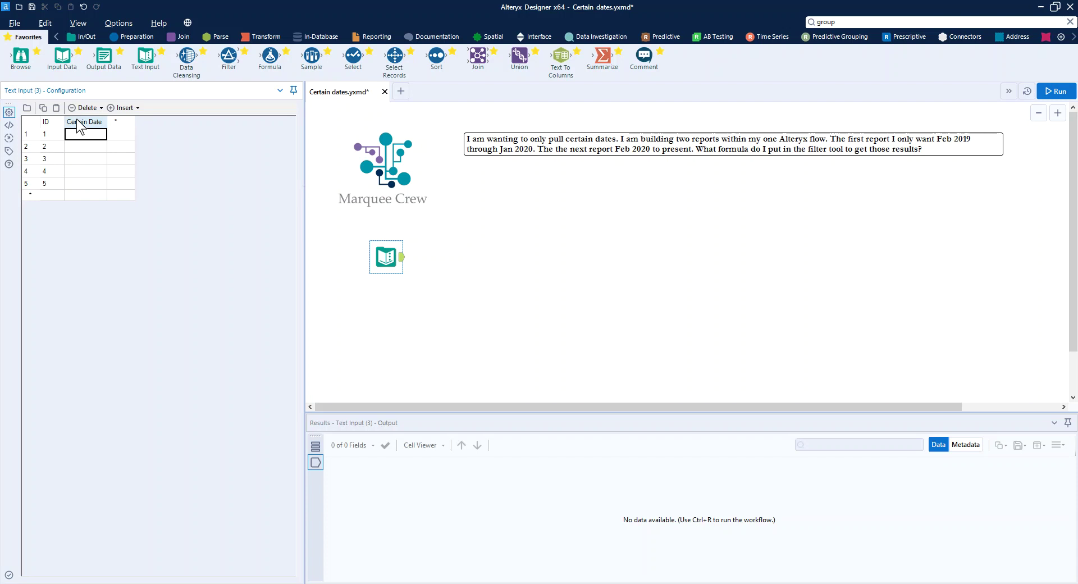
pyautogui.write('10/')
pyautogui.write('23')
pyautogui.write('/2019')
pyautogui.press('BackSpace')
pyautogui.press('BackSpace')
pyautogui.press('BackSpace')
pyautogui.press('BackSpace')
pyautogui.press('BackSpace')
pyautogui.press('BackSpace')
pyautogui.press('BackSpace')
pyautogui.press('BackSpace')
pyautogui.press('BackSpace')
pyautogui.press('BackSpace')
# Set the Certain Date of row 1 to 2018-10-23
pyautogui.write('2019-10-23')
pyautogui.press('Return')
pyautogui.click(84, 133)
pyautogui.click(84, 133)
pyautogui.click(84, 131)
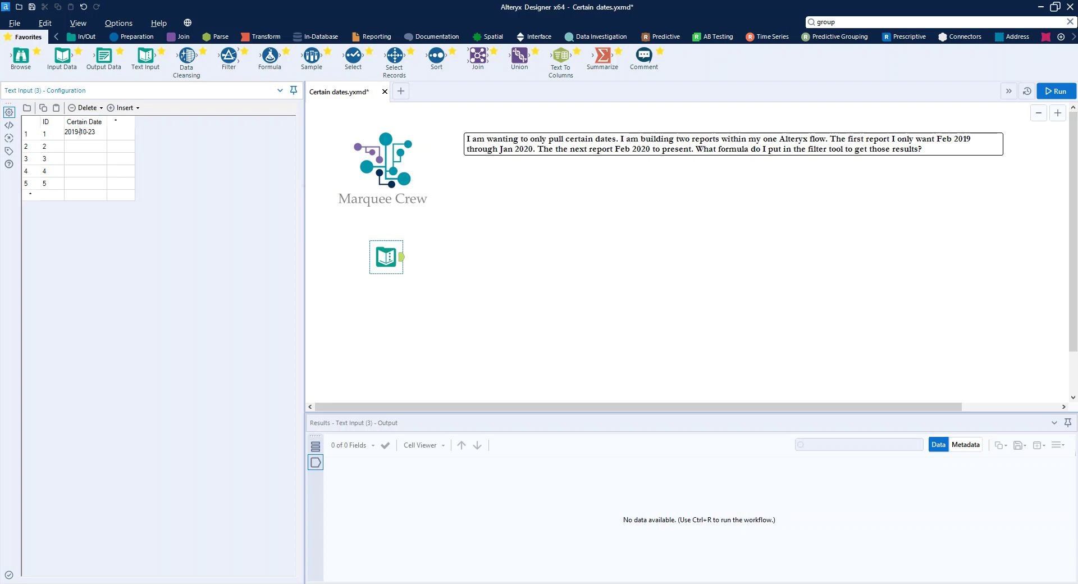
pyautogui.press('Delete')
pyautogui.write('8')
pyautogui.press('Return')
# Enter the Certain Date values 2019-01-31, 2019-02-01, 2019-02-14 and 2020-01-31 in rows 2 to 5
pyautogui.write('2019-01-31')
pyautogui.press('Return')
pyautogui.write('2019-02-01')
pyautogui.press('Return')
pyautogui.write('20')
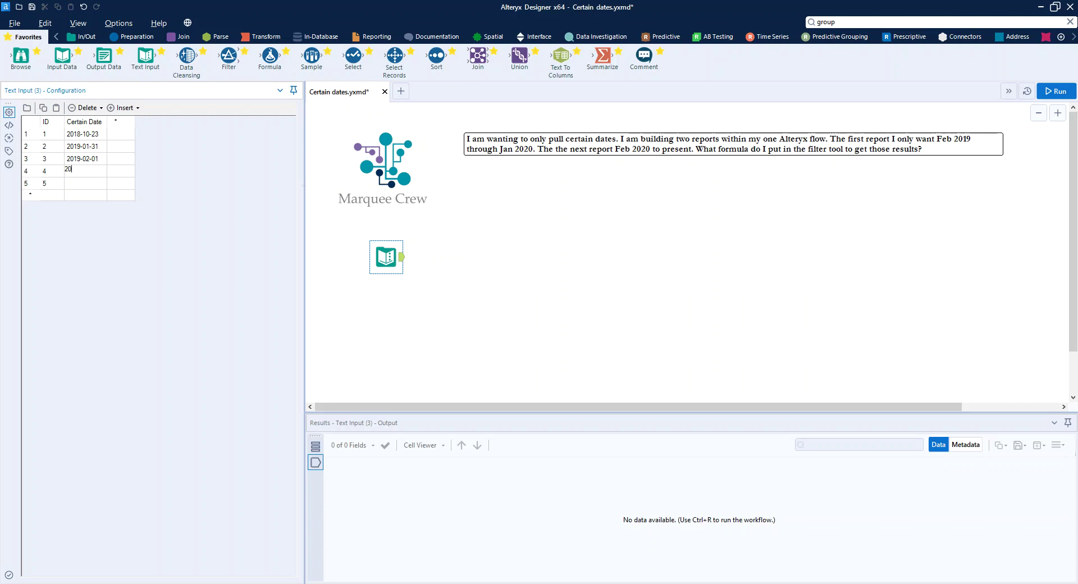
pyautogui.write('19-')
pyautogui.write('15')
pyautogui.press('BackSpace')
pyautogui.write('4')
pyautogui.press('BackSpace')
pyautogui.press('BackSpace')
pyautogui.write('02-14')
pyautogui.press('Return')
pyautogui.write('2020-01-31')
pyautogui.press('Return')
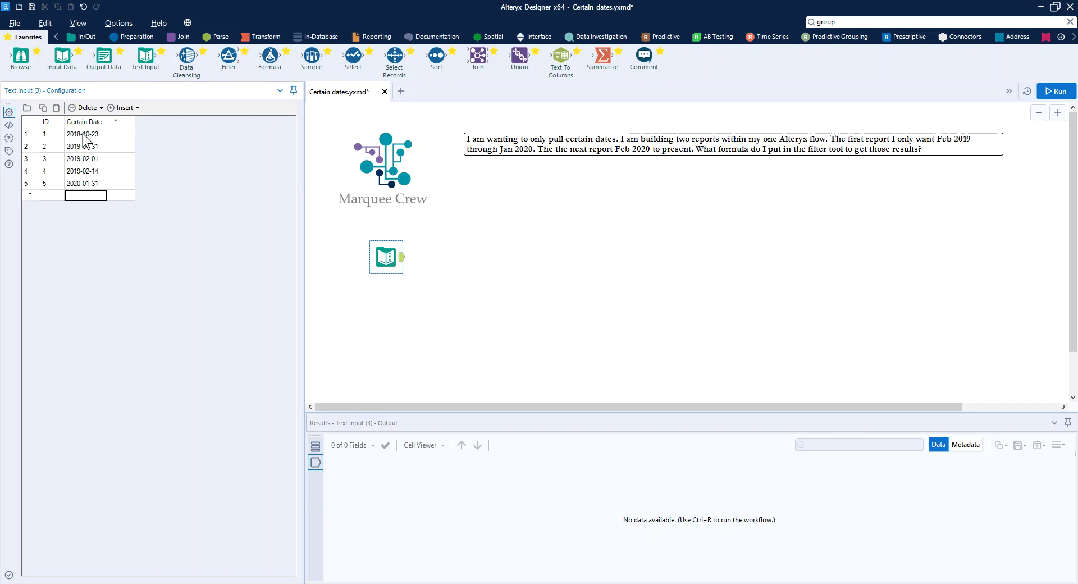
# Add two more rows with the Certain Date values 2020-02-01 and 2020-06-19
pyautogui.write('202')
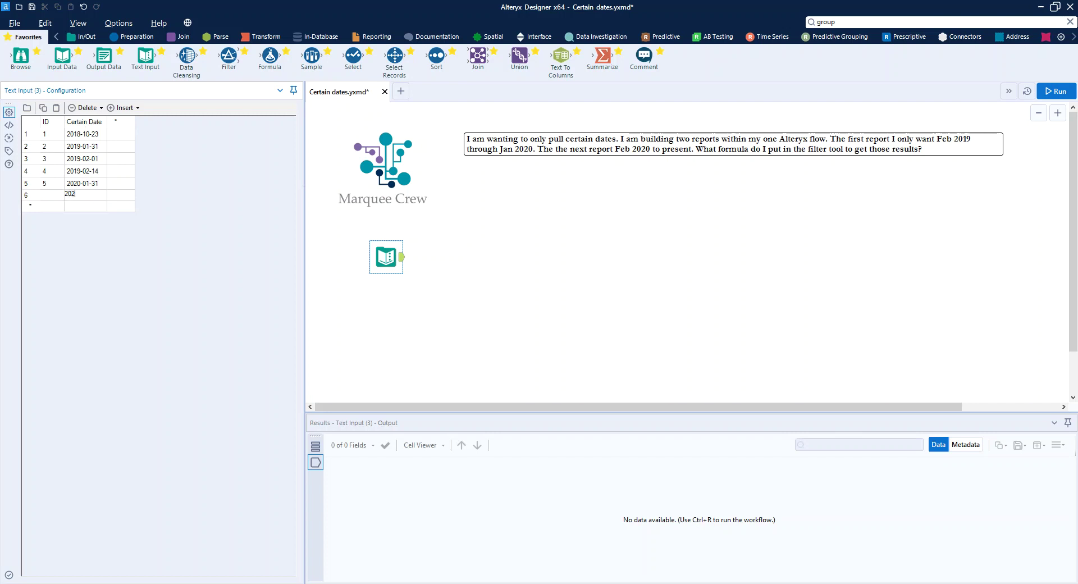
pyautogui.write('0-02-01')
pyautogui.press('Return')
pyautogui.write('20')
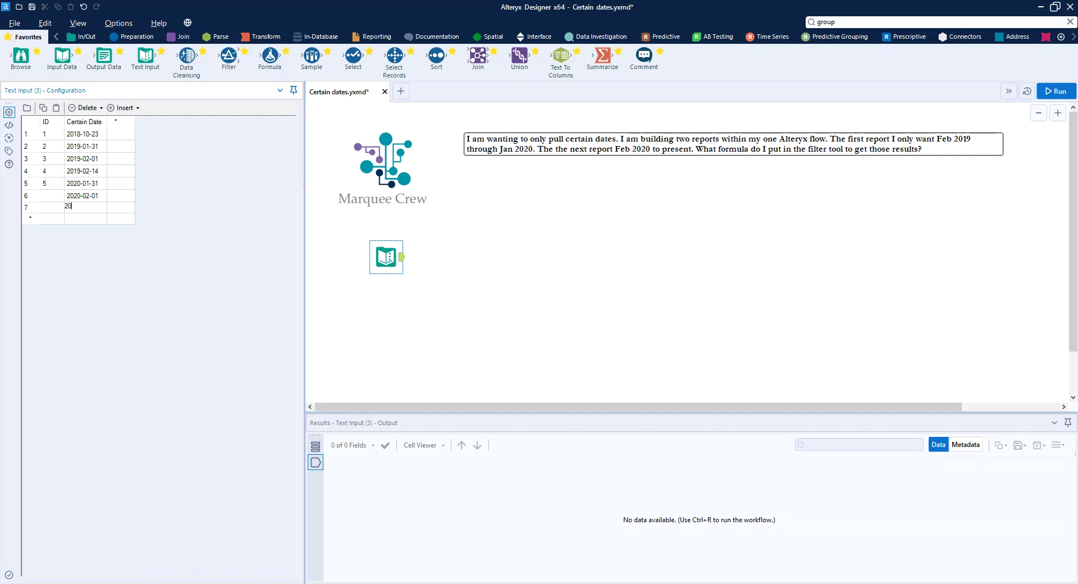
pyautogui.write('20-06-19')
# Fill in the missing IDs 6 and 7 for the last two rows of the table
pyautogui.click(46, 196)
pyautogui.write('6')
pyautogui.press('Return')
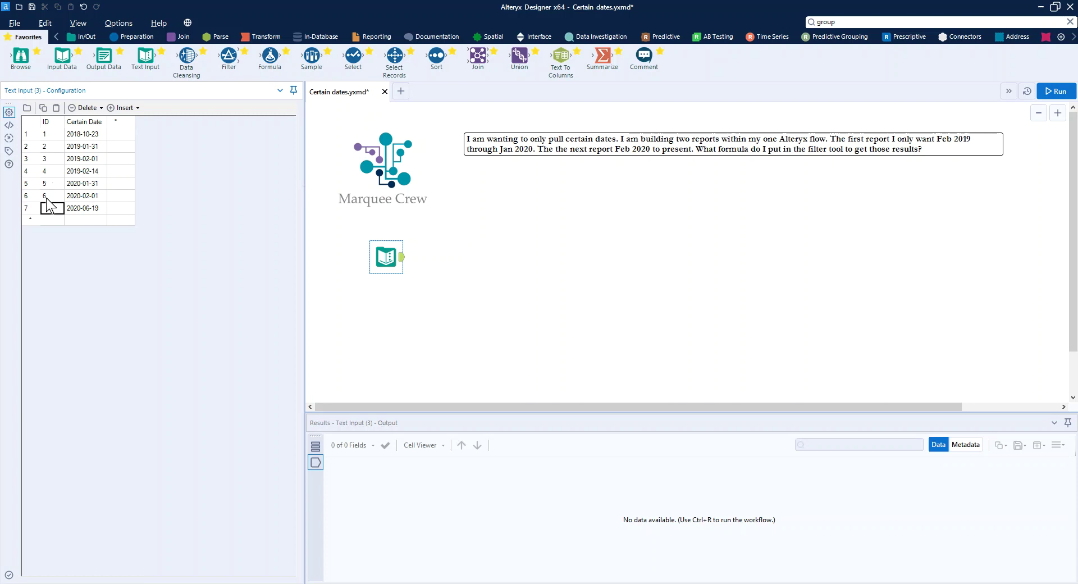
pyautogui.write('7')
pyautogui.click(485, 266)
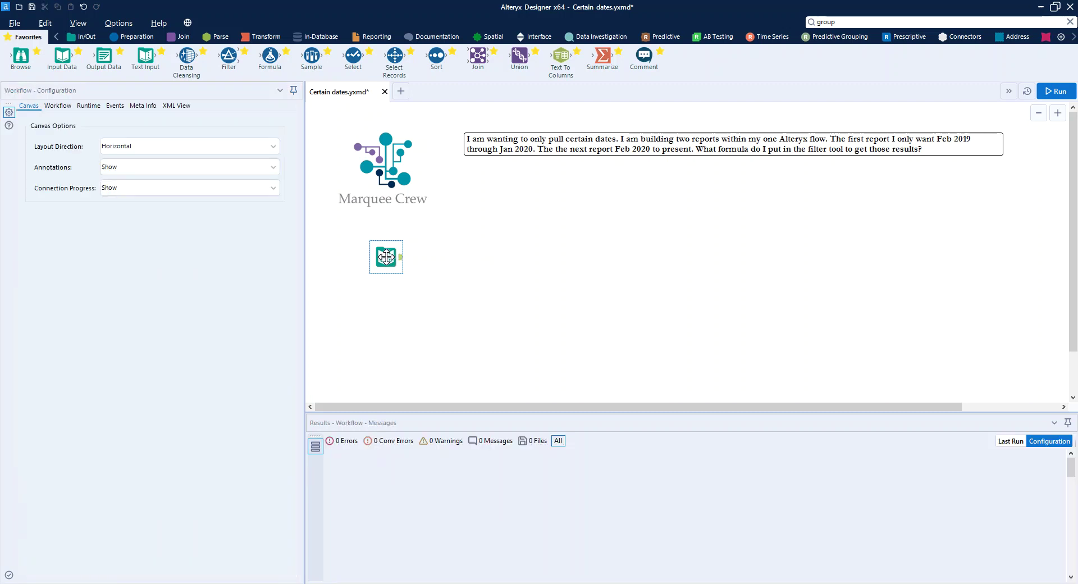
# Move the Text Input tool below the start of the comment box and connect a Filter tool to its output
pyautogui.moveTo(386, 256); pyautogui.dragTo(481, 255)
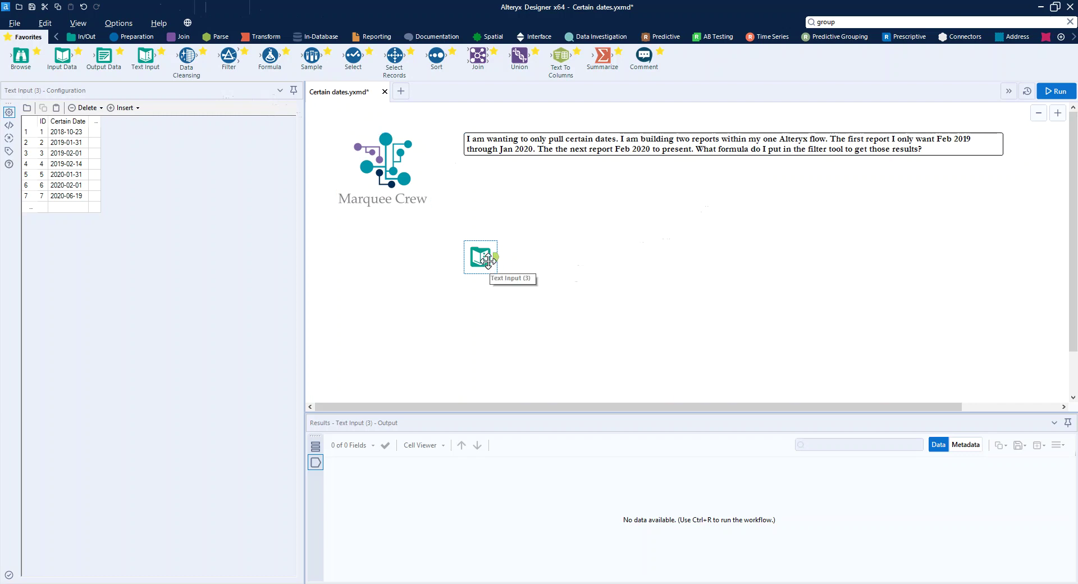
pyautogui.moveTo(489, 264)
pyautogui.mouseDown()
pyautogui.moveTo(482, 237)
pyautogui.moveTo(481, 256)
pyautogui.mouseUp()
pyautogui.moveTo(228, 56); pyautogui.dragTo(543, 257)
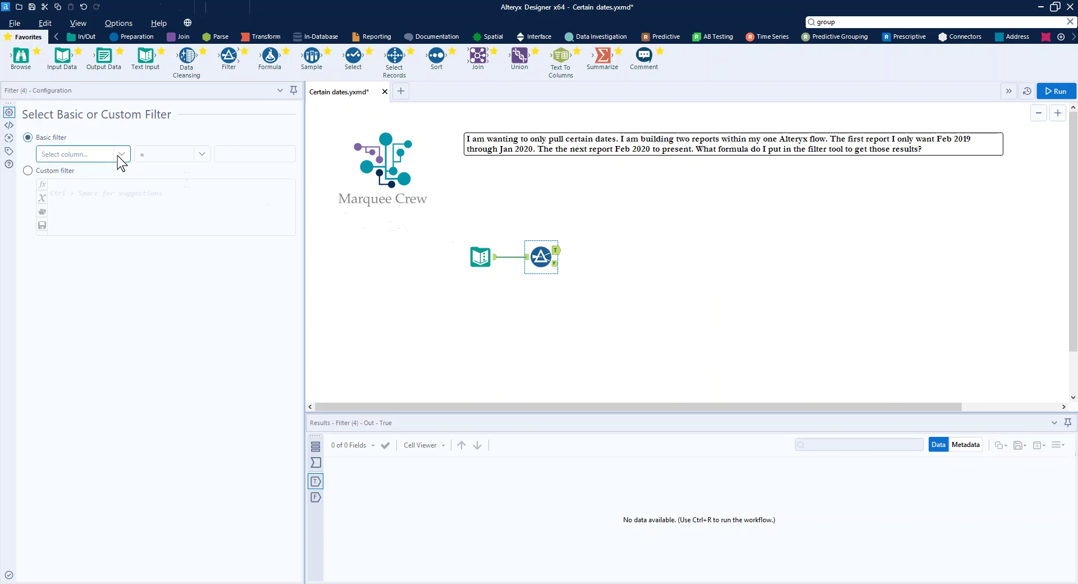
# Set the Filter tool's basic condition to the Certain Date column with the < operator
pyautogui.click(119, 155)
pyautogui.click(106, 176)
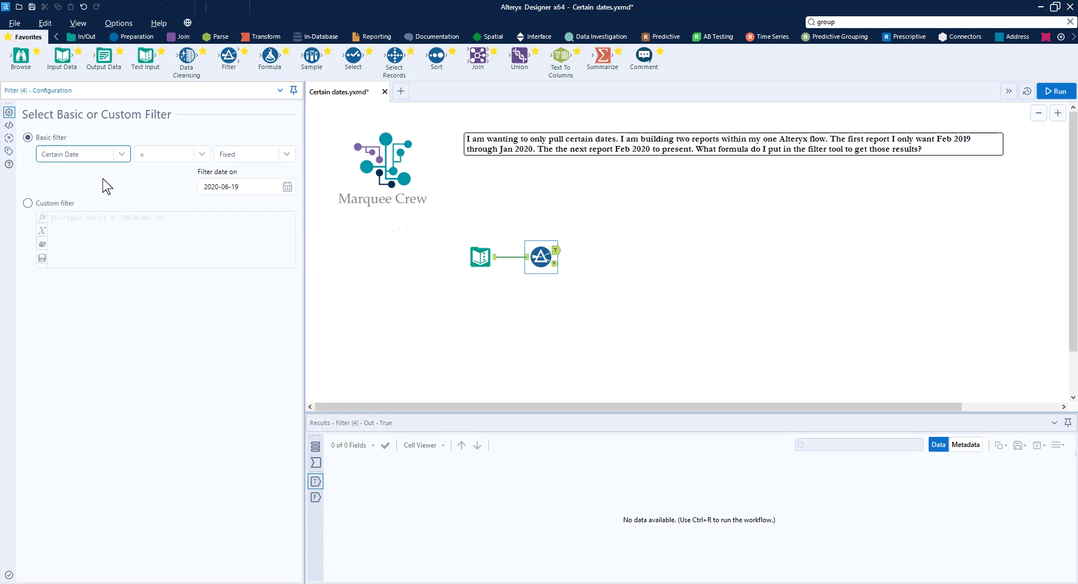
pyautogui.click(204, 155)
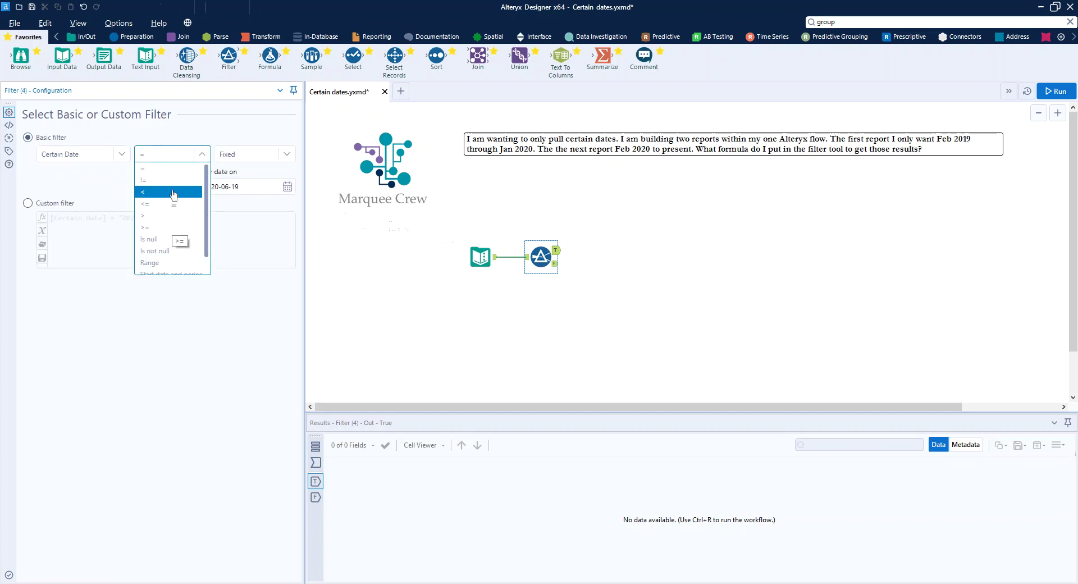
pyautogui.click(173, 193)
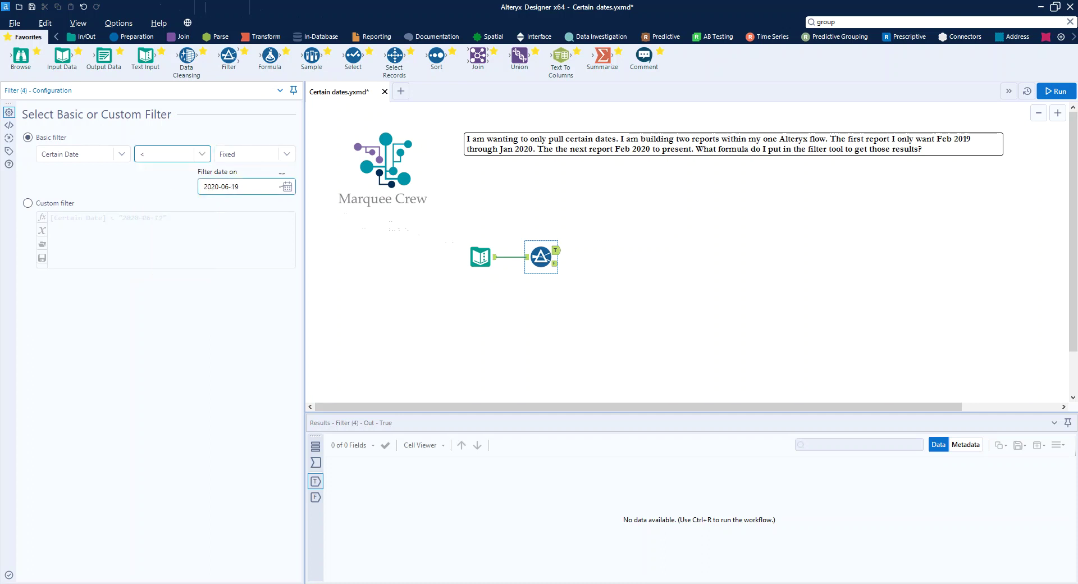
# Set the filter's comparison date to 2019-02-01
pyautogui.click(287, 187)
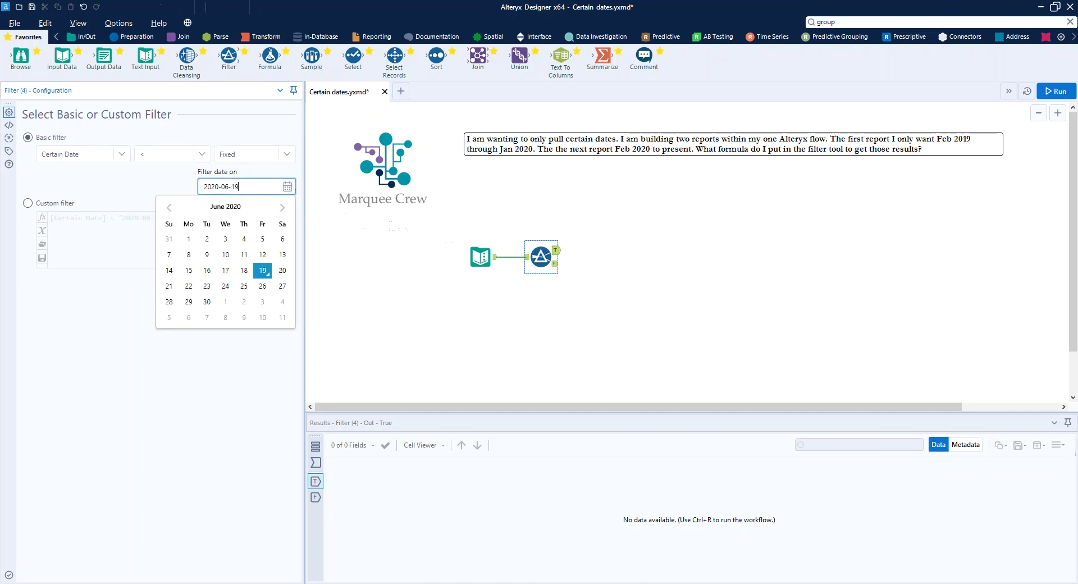
pyautogui.click(168, 207)
pyautogui.click(169, 206)
pyautogui.click(169, 207)
pyautogui.click(168, 206)
pyautogui.click(169, 206)
pyautogui.click(168, 207)
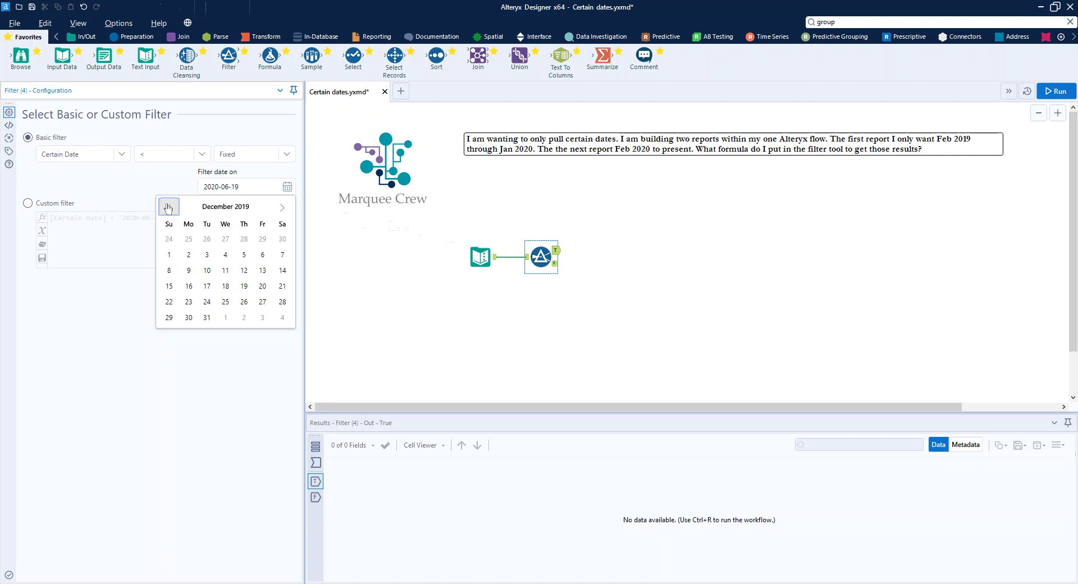
pyautogui.click(168, 207)
pyautogui.click(168, 207)
pyautogui.click(169, 207)
pyautogui.click(168, 207)
pyautogui.click(169, 207)
pyautogui.click(169, 207)
pyautogui.click(168, 207)
pyautogui.click(168, 208)
pyautogui.click(168, 207)
pyautogui.click(169, 208)
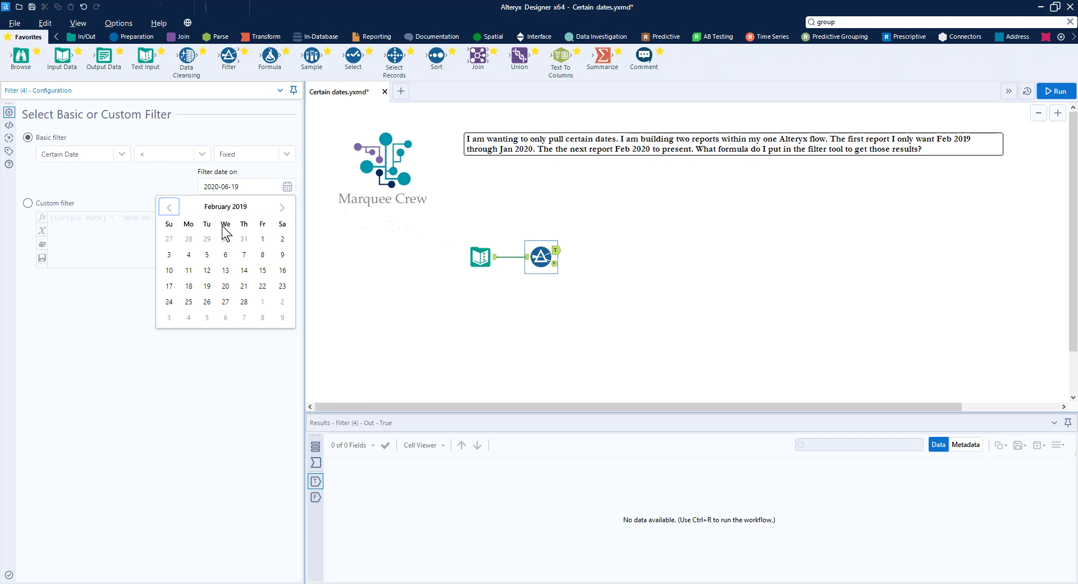
pyautogui.click(261, 239)
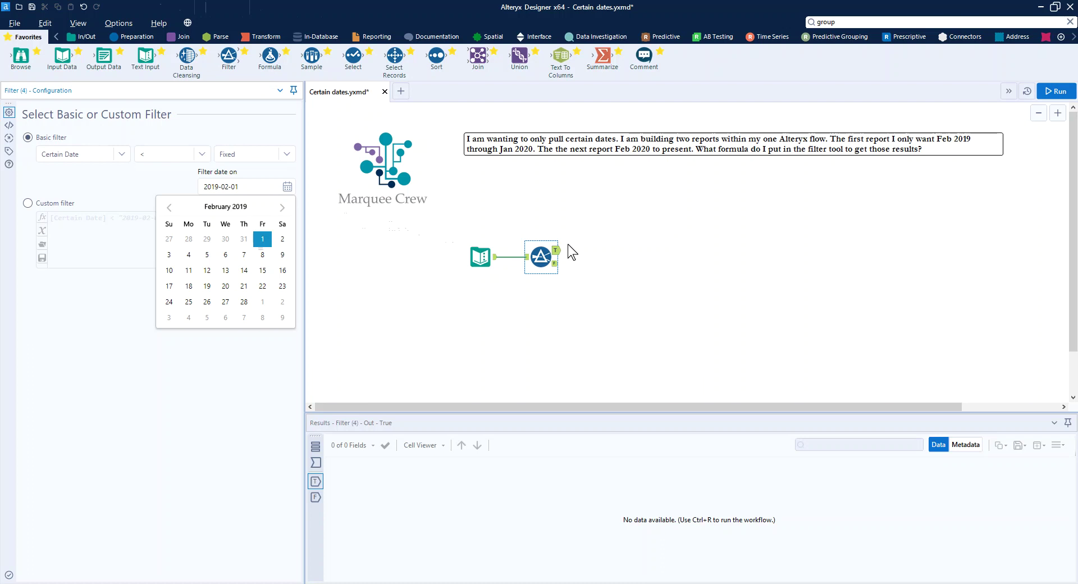
# Connect a second Filter tool to the first filter's True output and change the first filter's operator to >=
pyautogui.moveTo(229, 56); pyautogui.dragTo(613, 253)
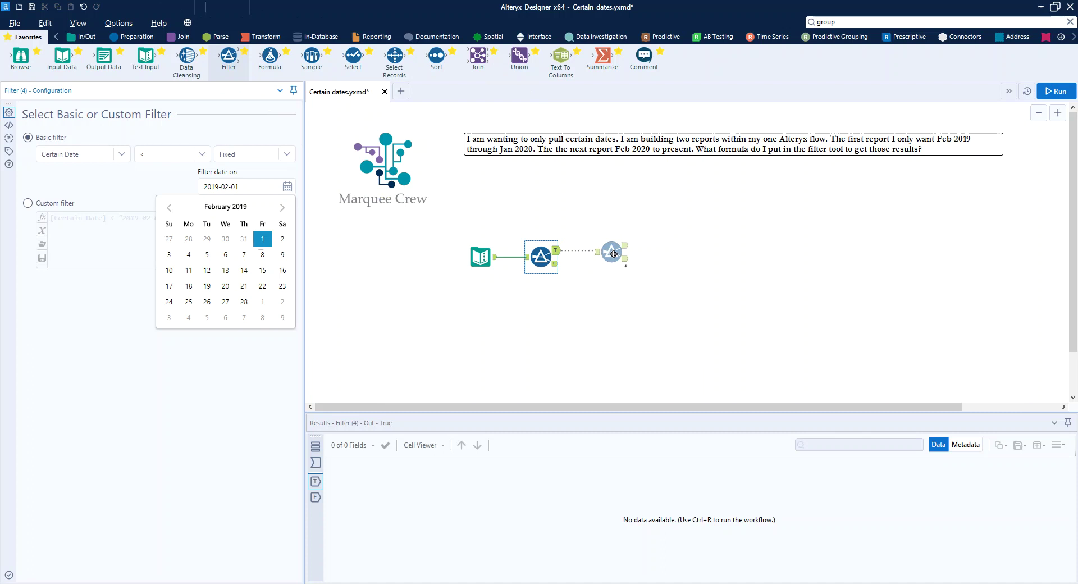
pyautogui.moveTo(613, 253); pyautogui.dragTo(615, 250)
pyautogui.click(536, 249)
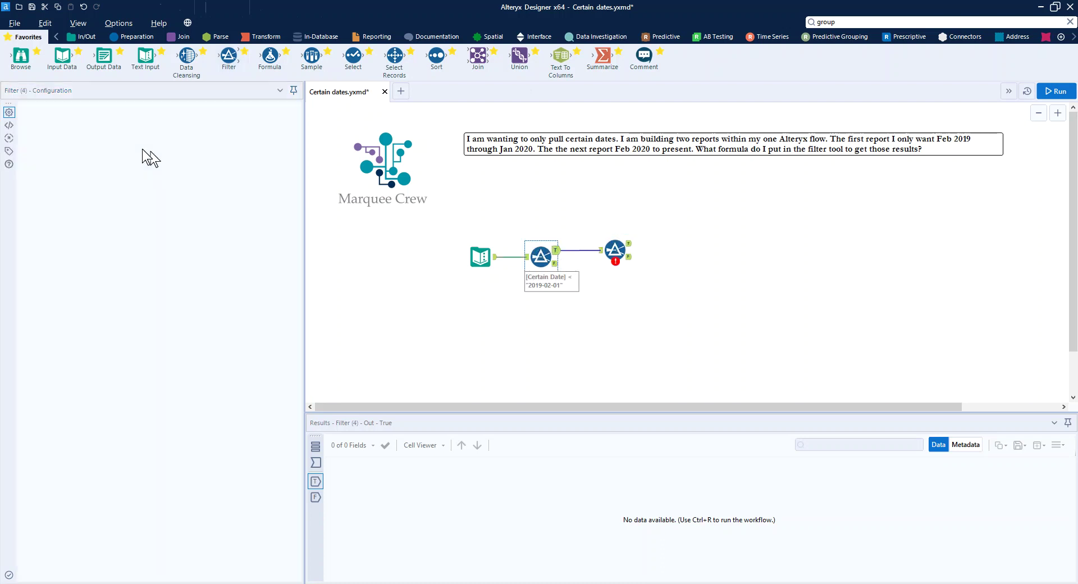
pyautogui.click(198, 156)
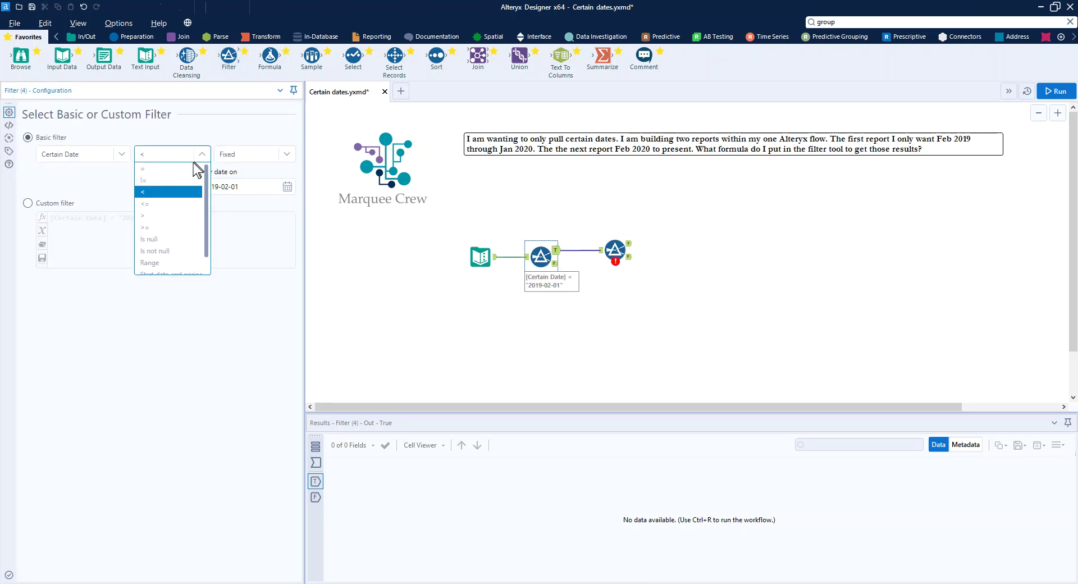
pyautogui.click(145, 228)
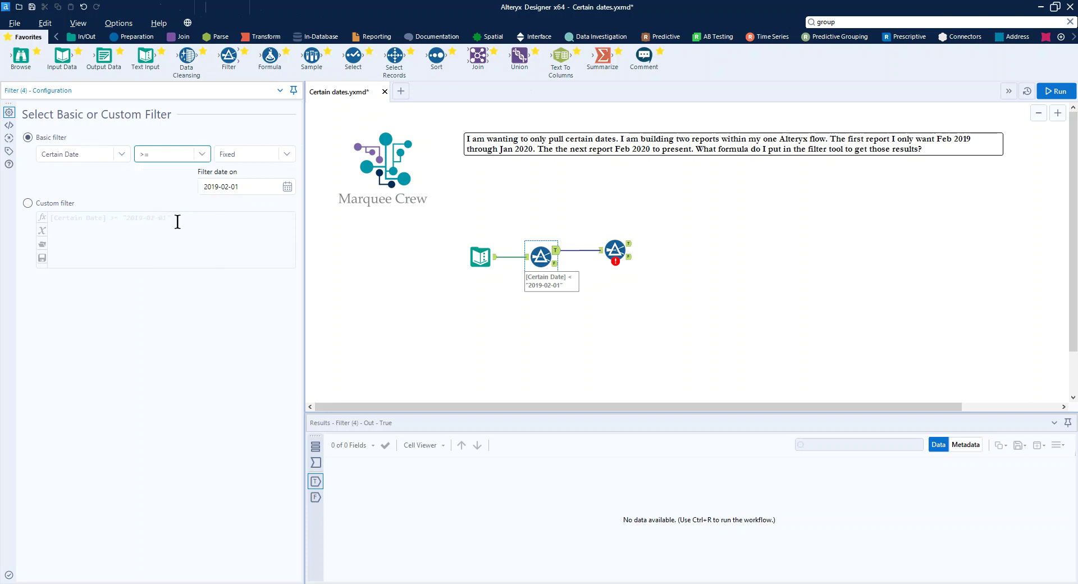
pyautogui.click(618, 247)
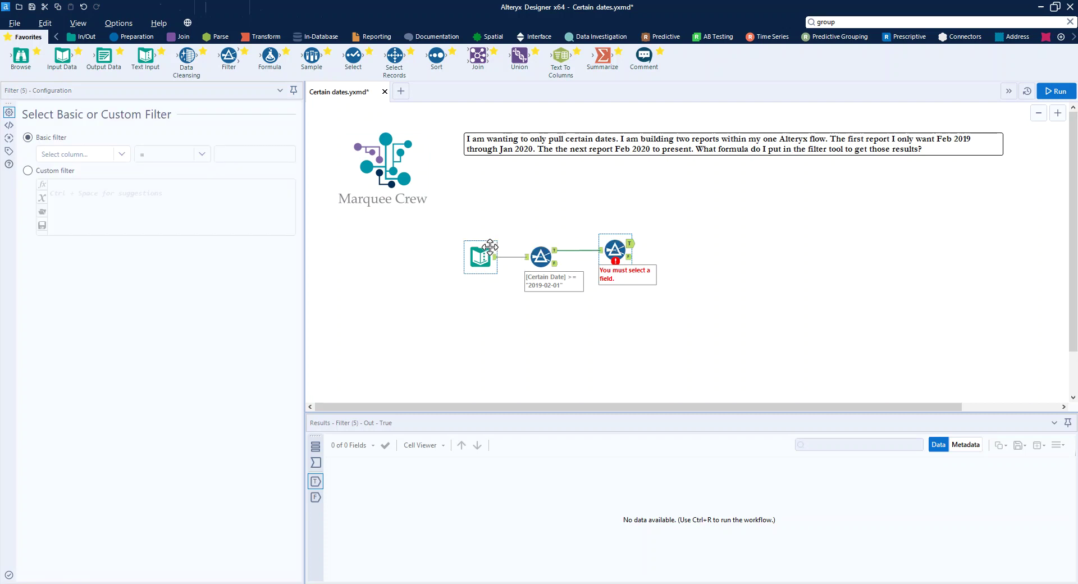
# Show the first filter's input data in the results and run the workflow
pyautogui.click(540, 258)
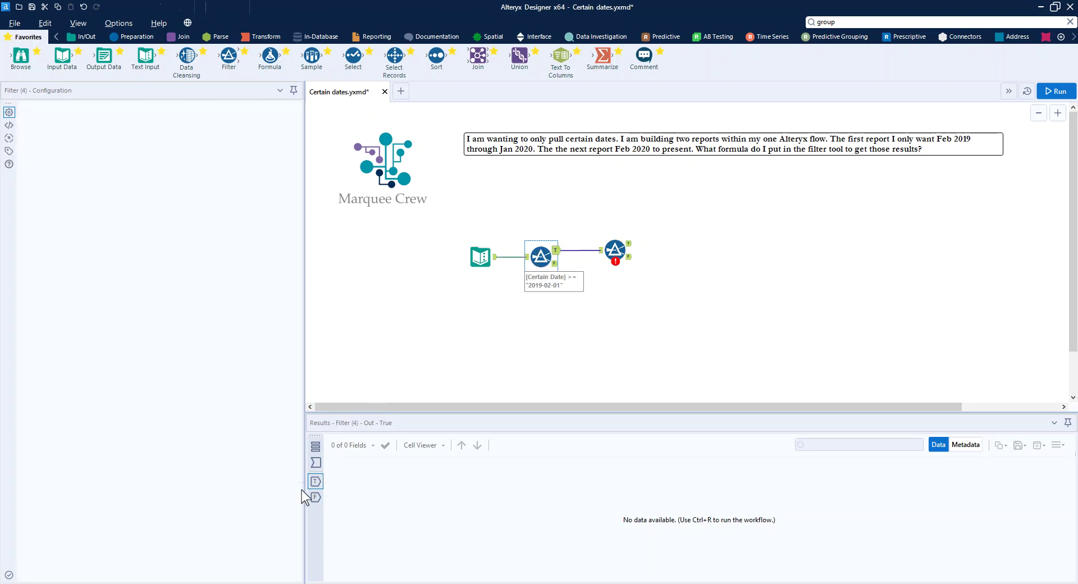
pyautogui.click(316, 462)
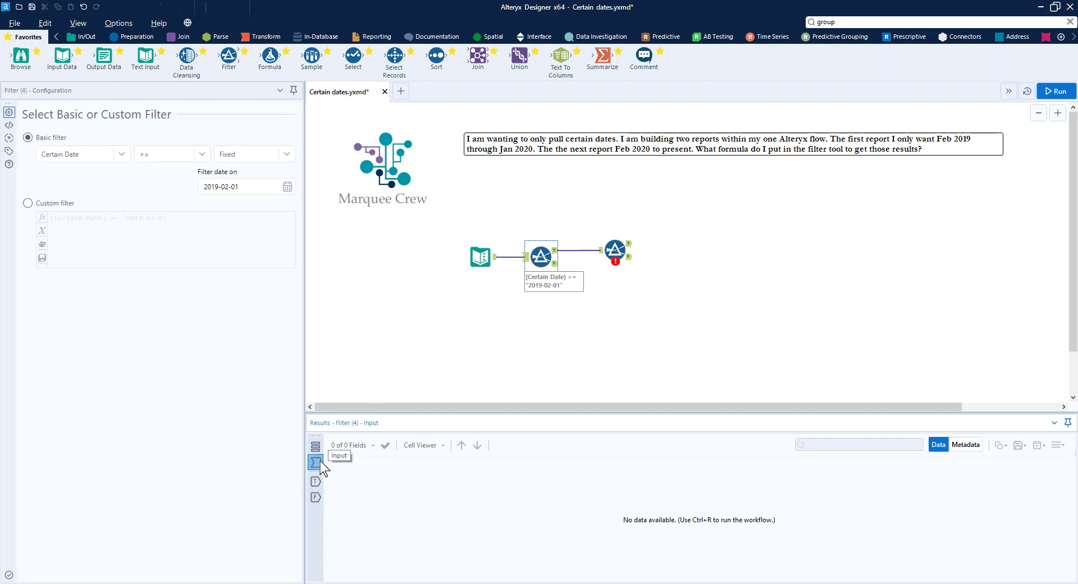
pyautogui.click(1057, 92)
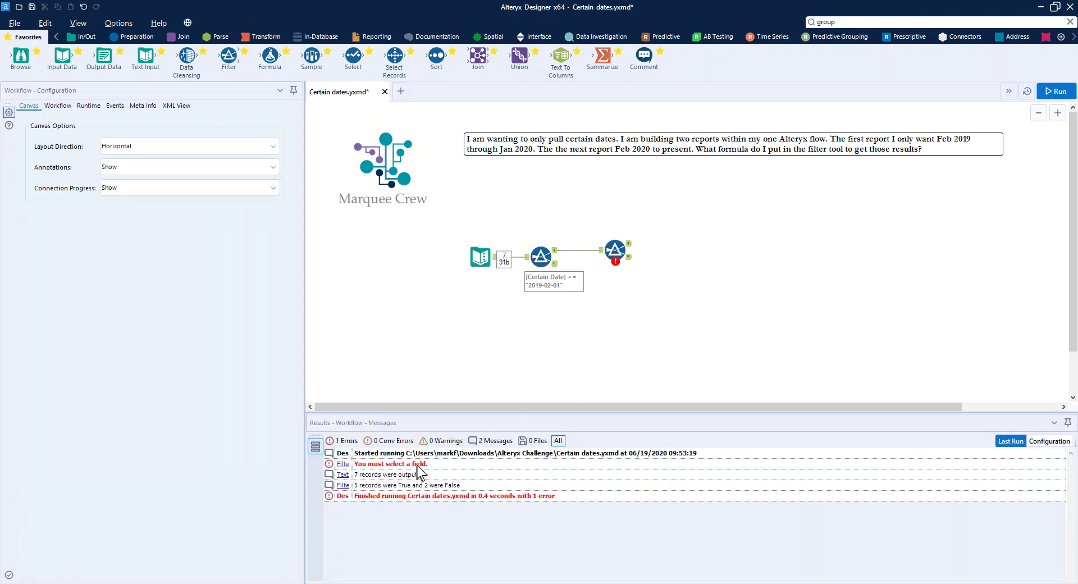
# Examine the first filter's input records, followed by its True and False output records
pyautogui.click(616, 257)
pyautogui.click(537, 258)
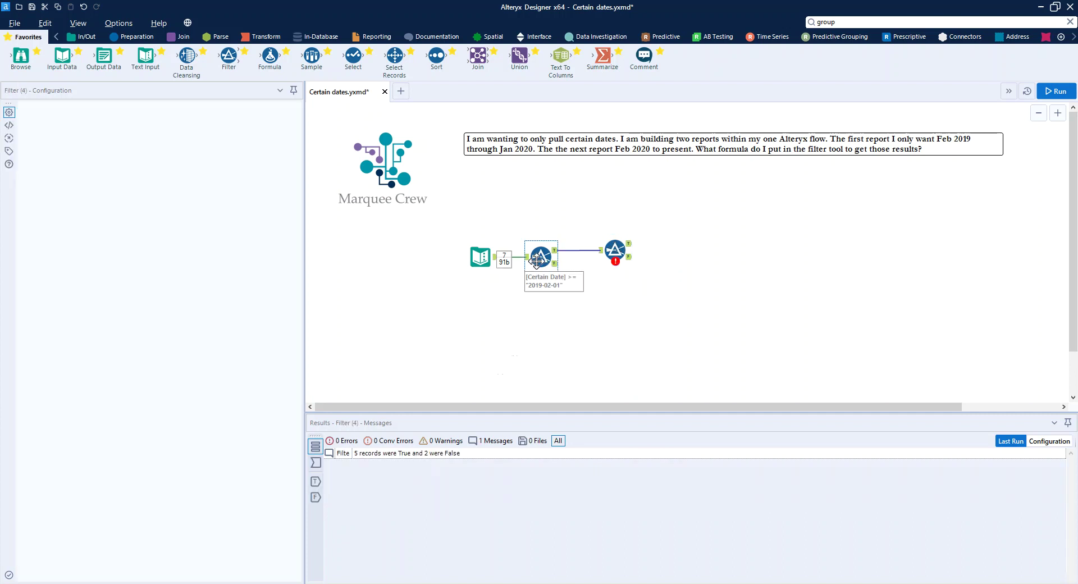
pyautogui.click(318, 463)
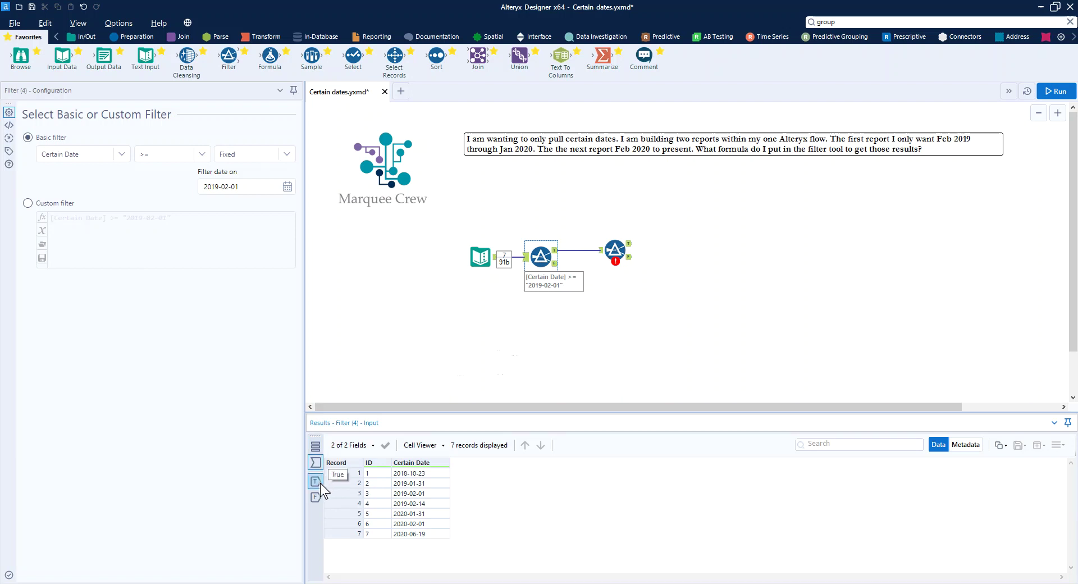
pyautogui.click(320, 483)
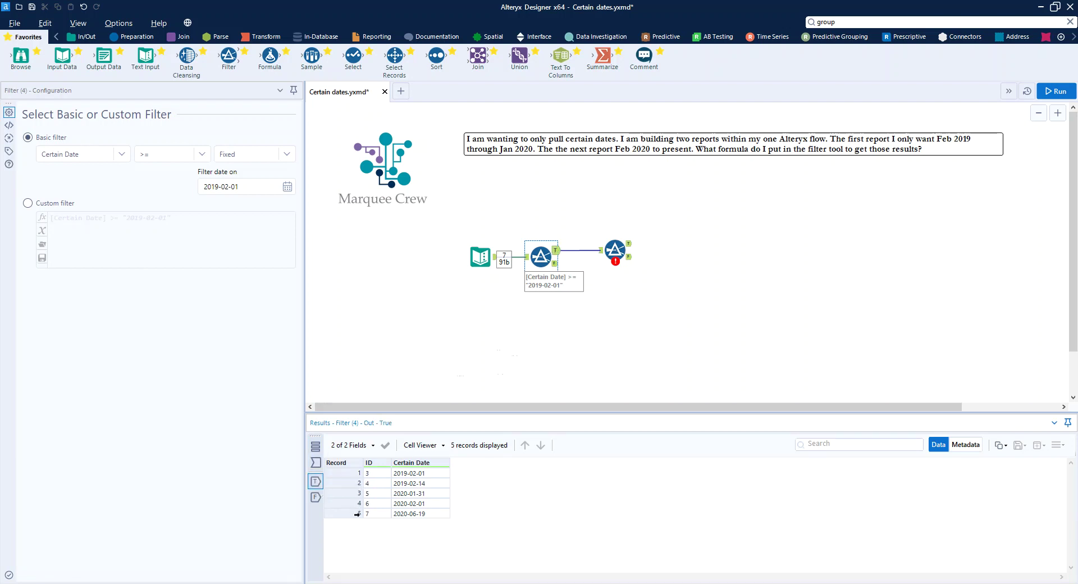
pyautogui.click(313, 497)
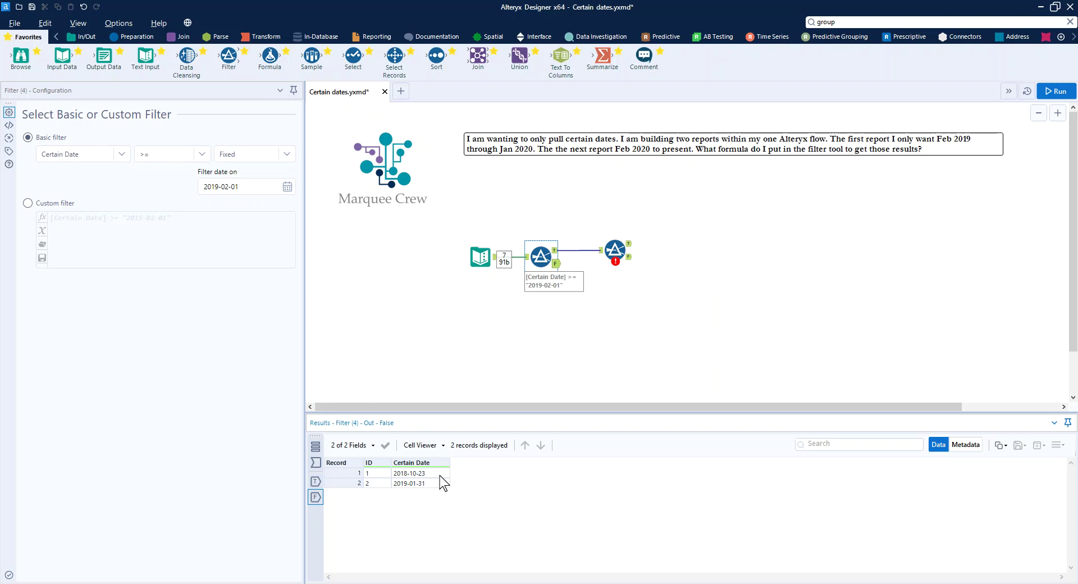
# Replace the first filter's annotation with "Get rid of records before 2019-02-01"
pyautogui.click(614, 249)
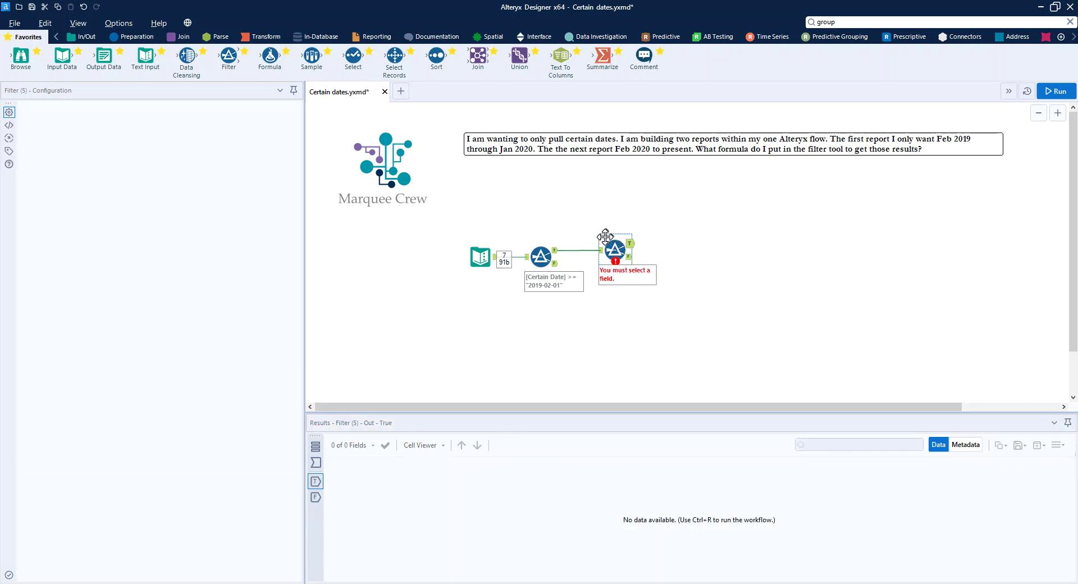
pyautogui.click(535, 258)
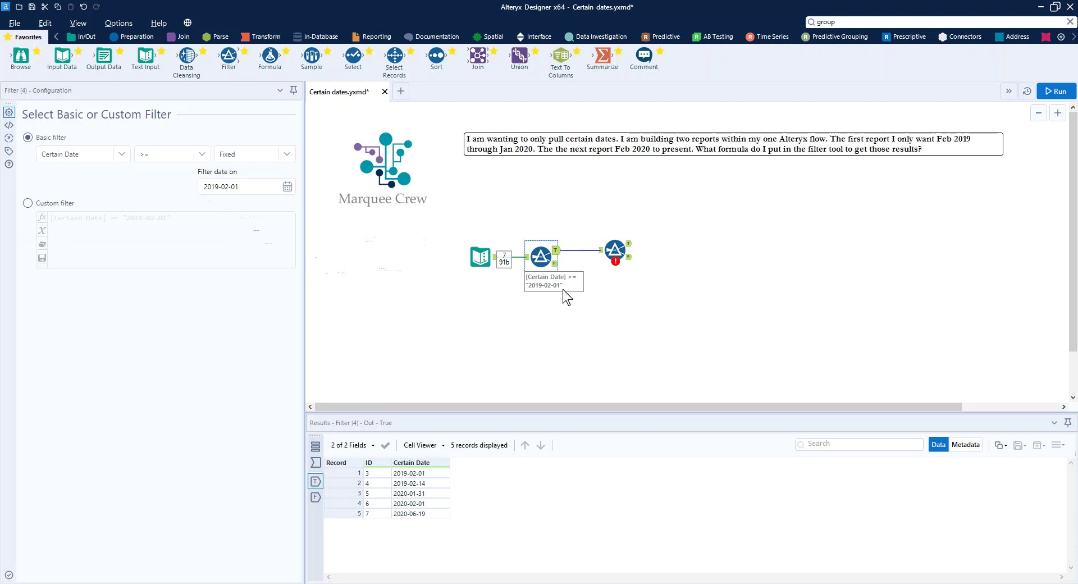
pyautogui.click(604, 249)
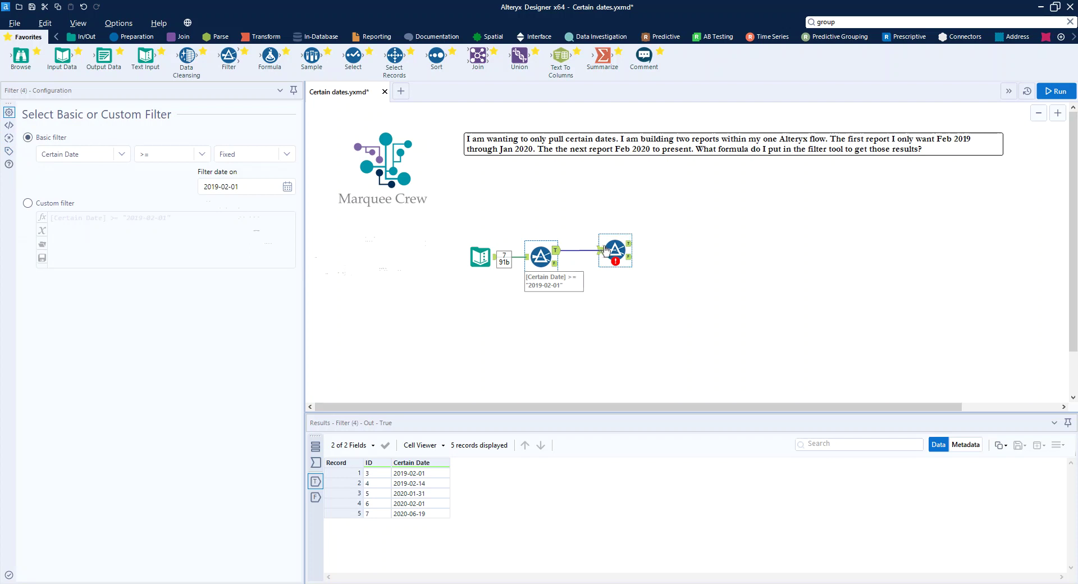
pyautogui.click(9, 151)
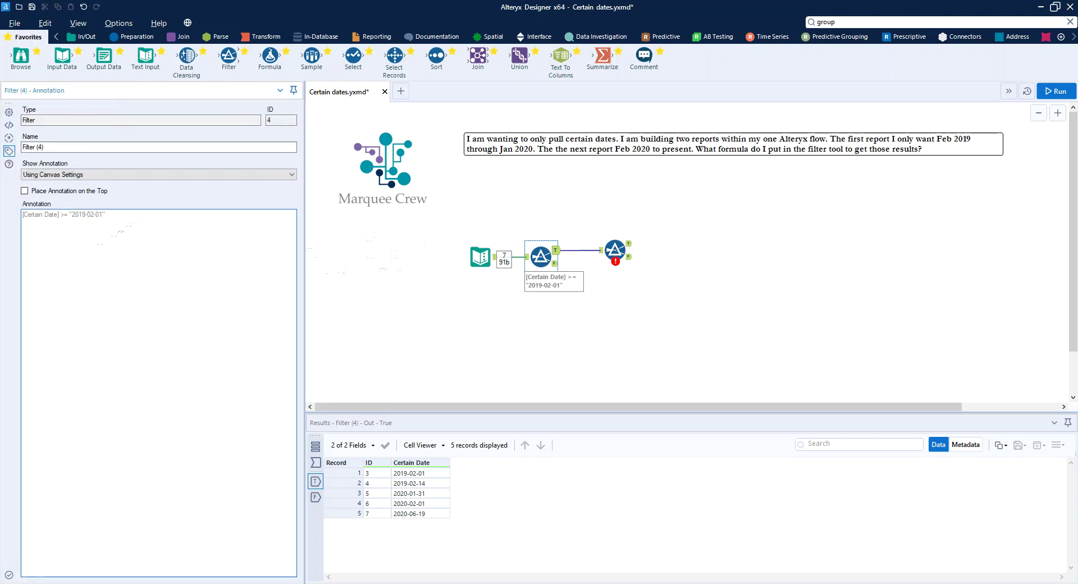
pyautogui.click(64, 214)
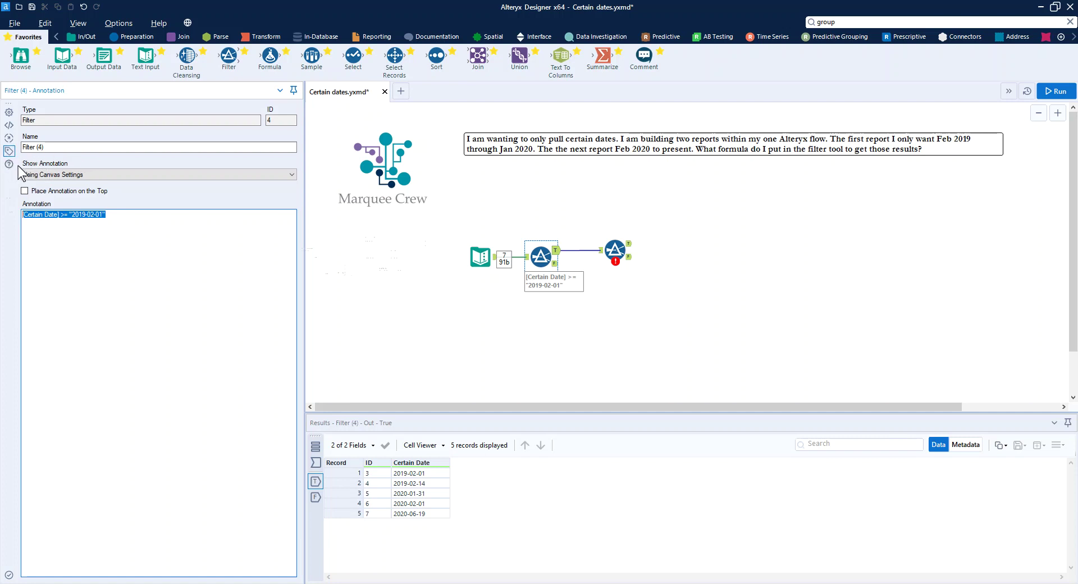
pyautogui.write('Get rid of')
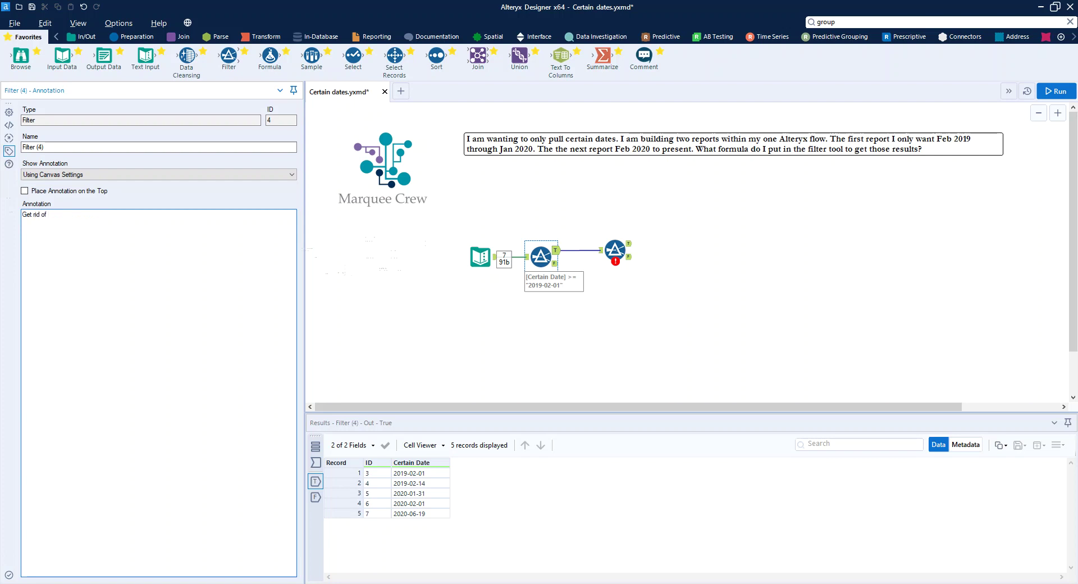
pyautogui.write(' records before 2019-02-01')
pyautogui.click(650, 326)
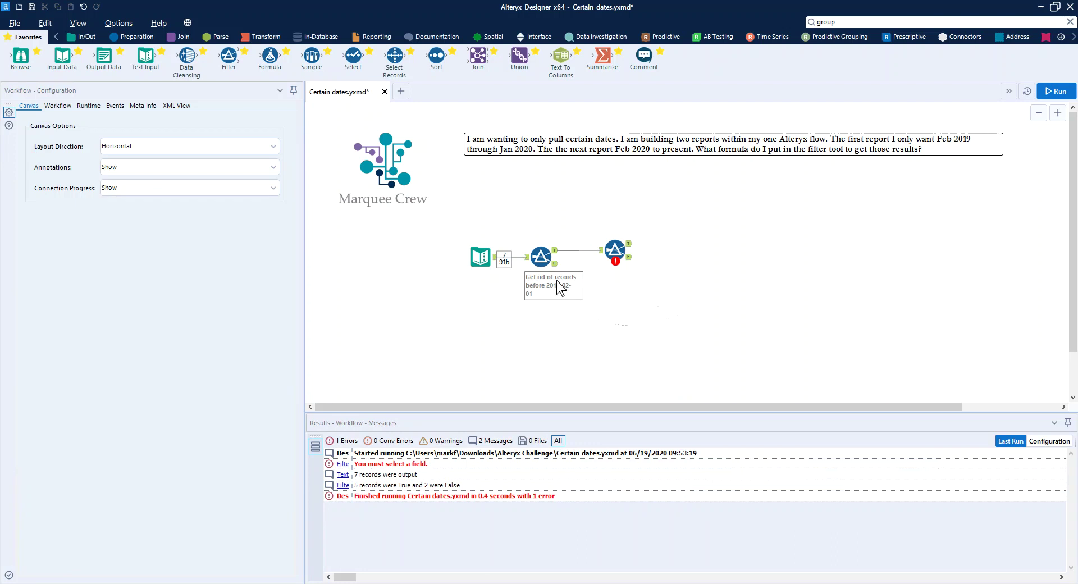
# Set the second filter's basic condition to the Certain Date column with the < operator
pyautogui.click(614, 246)
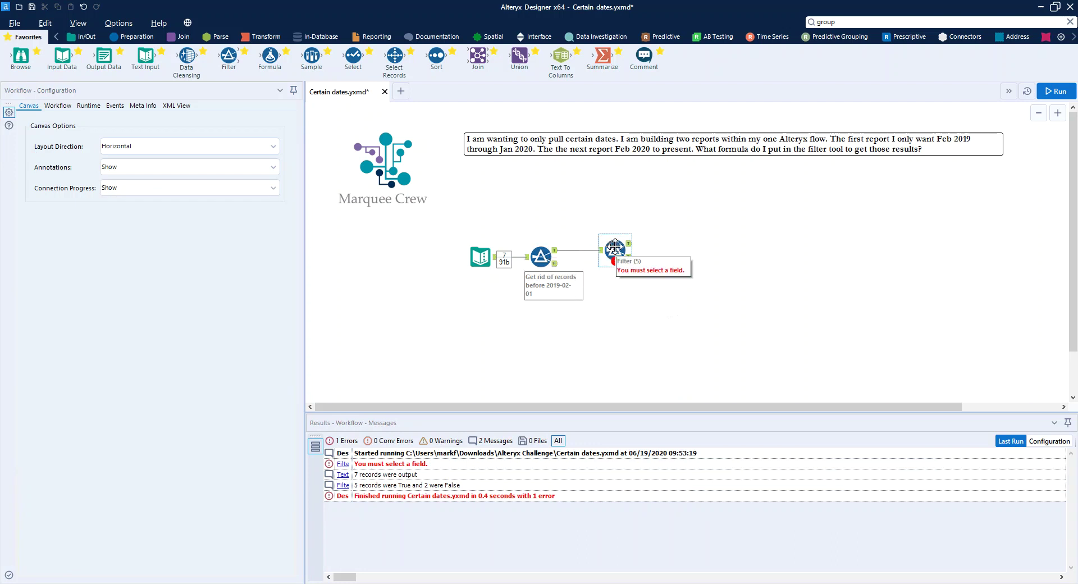
pyautogui.click(614, 247)
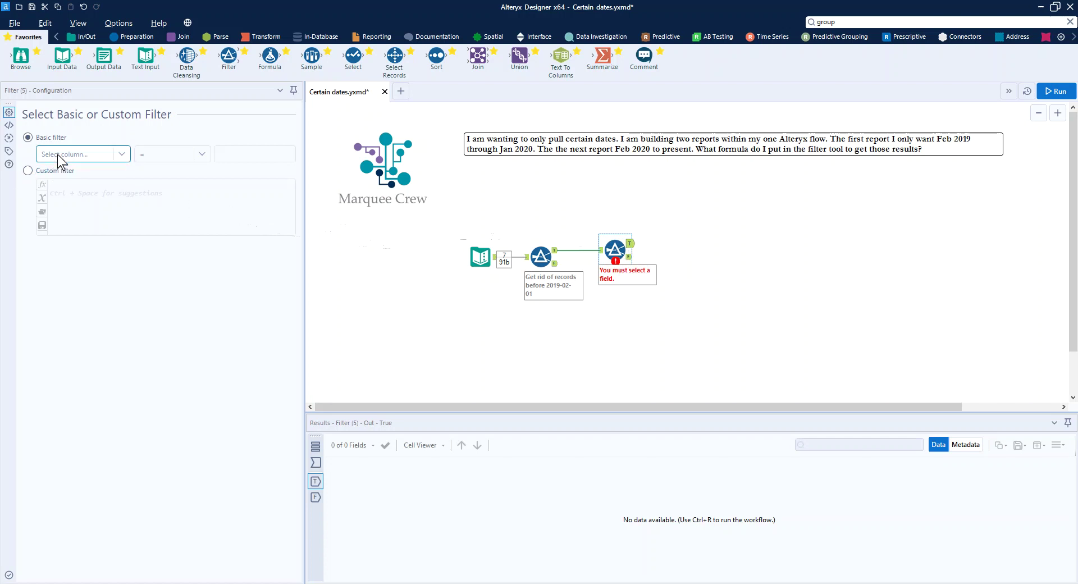
pyautogui.click(121, 154)
pyautogui.click(94, 178)
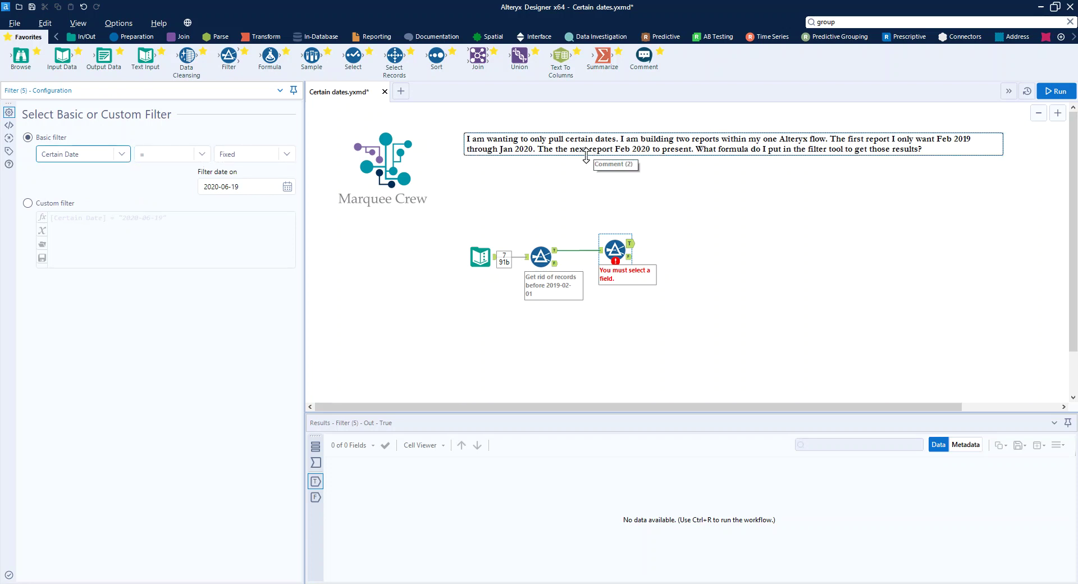
pyautogui.click(201, 155)
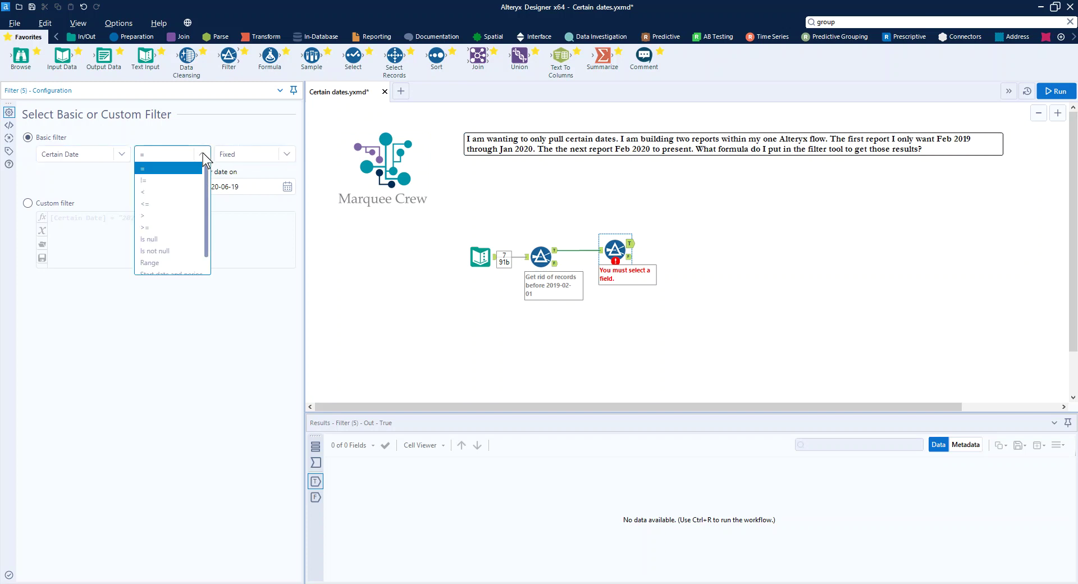
pyautogui.click(168, 192)
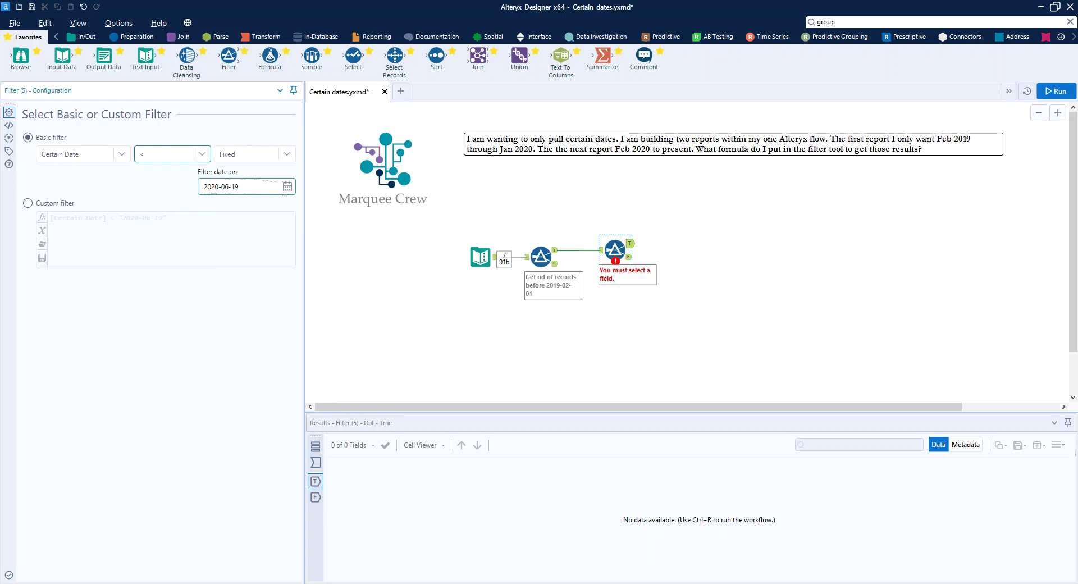
# Set the second filter's comparison date to 2020-02-01
pyautogui.click(286, 187)
pyautogui.click(169, 207)
pyautogui.click(169, 207)
pyautogui.click(169, 207)
pyautogui.click(169, 207)
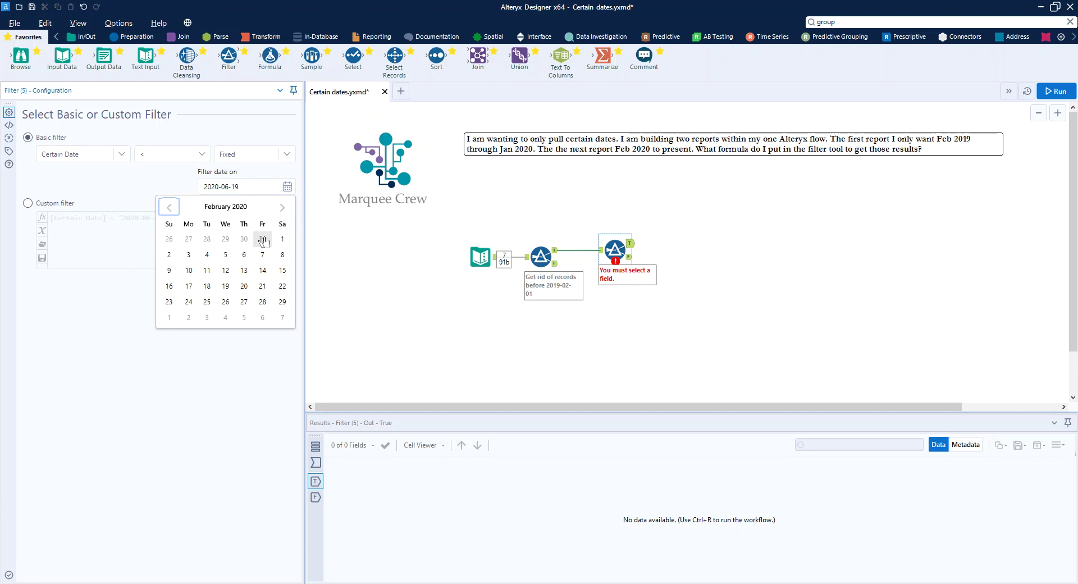
pyautogui.click(287, 241)
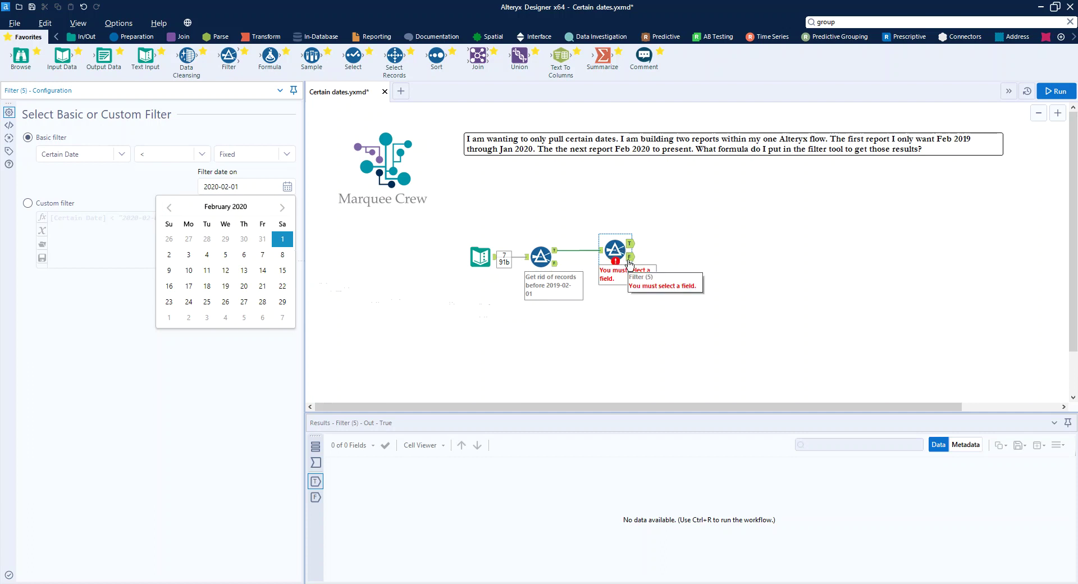
# Replace the second filter's annotation with two lines: "T=Feb 2019 to Jan 2020" and "F=Feb 2020 onward"
pyautogui.click(8, 150)
pyautogui.hotkey('ctrl', 'a')
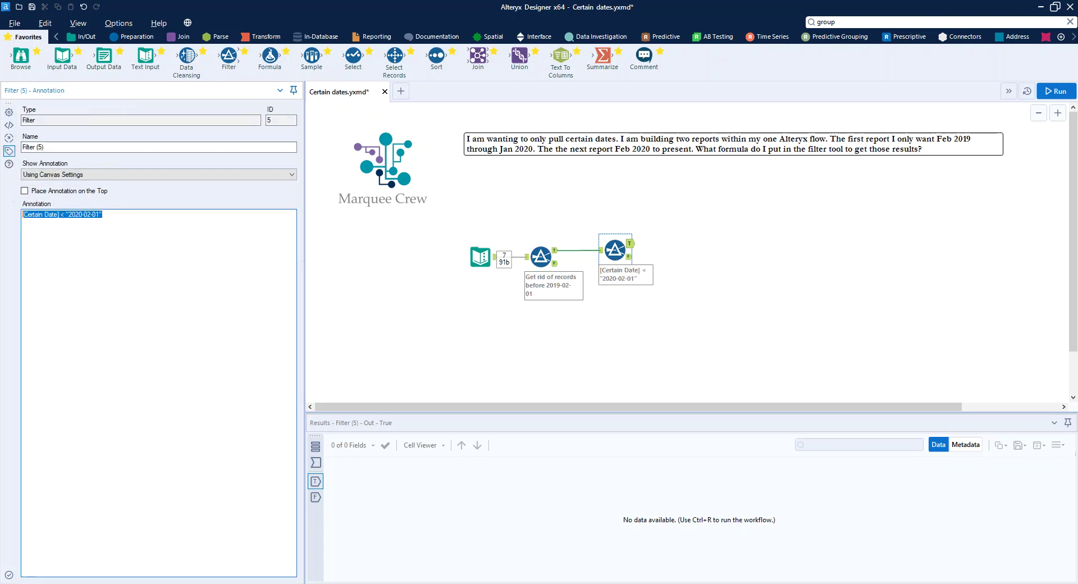
pyautogui.write('T')
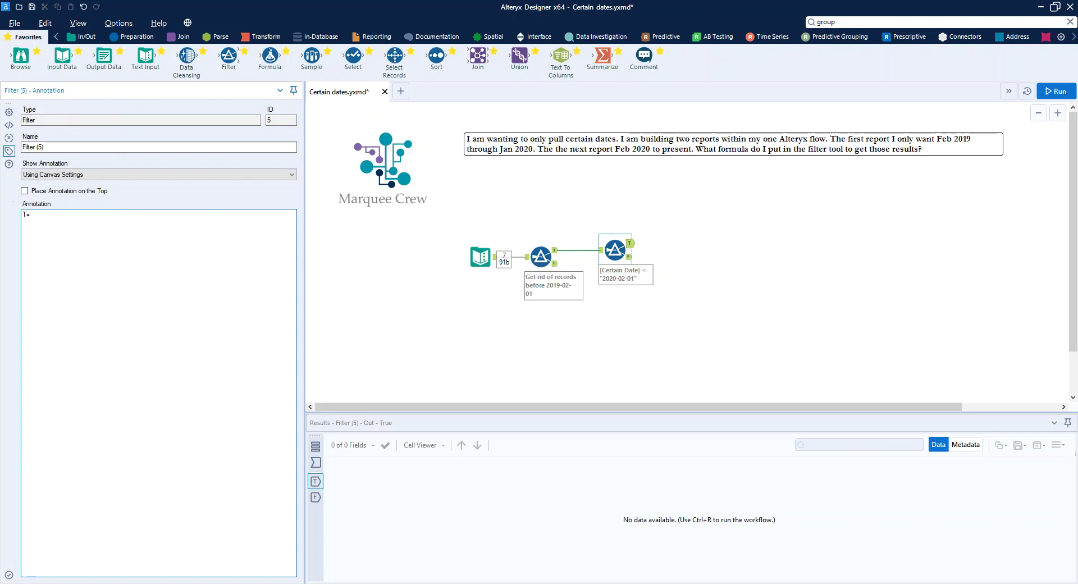
pyautogui.write('=Feb 2019 to Jan ')
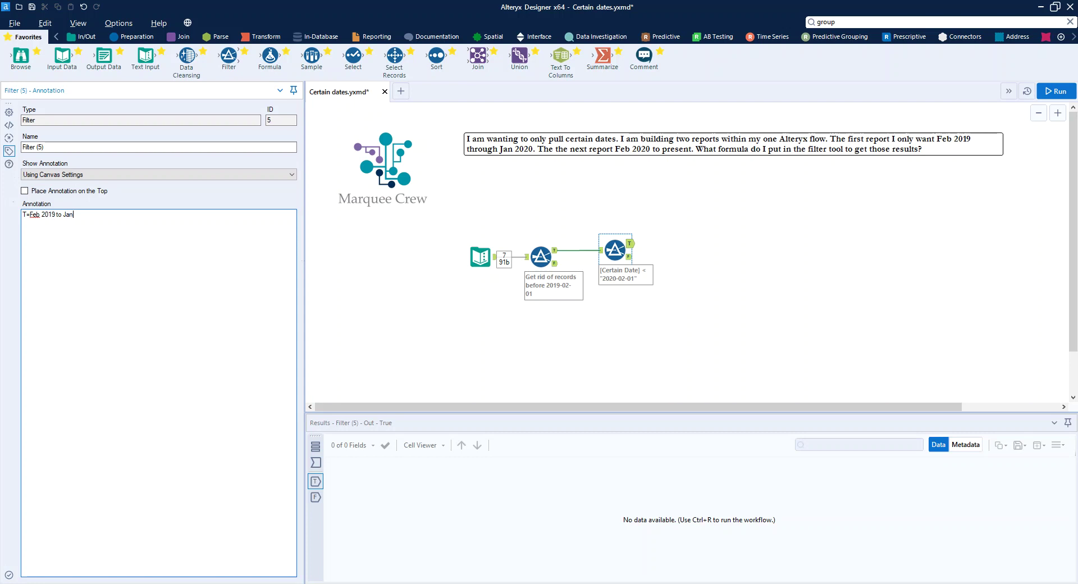
pyautogui.write('2020 ')
pyautogui.write('F=Feb')
pyautogui.write(' 2020')
pyautogui.write(' onward')
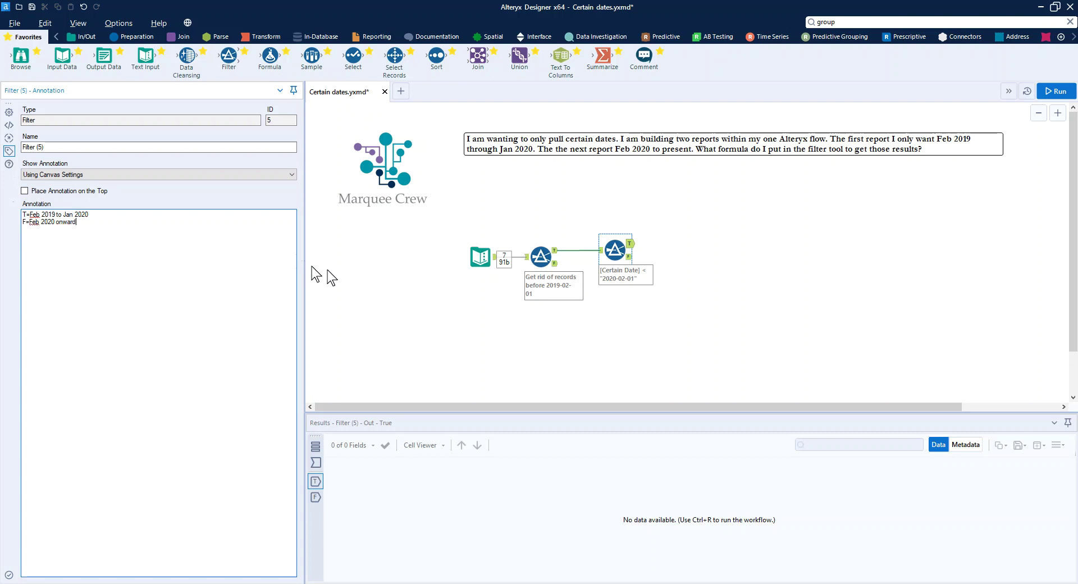
pyautogui.click(753, 285)
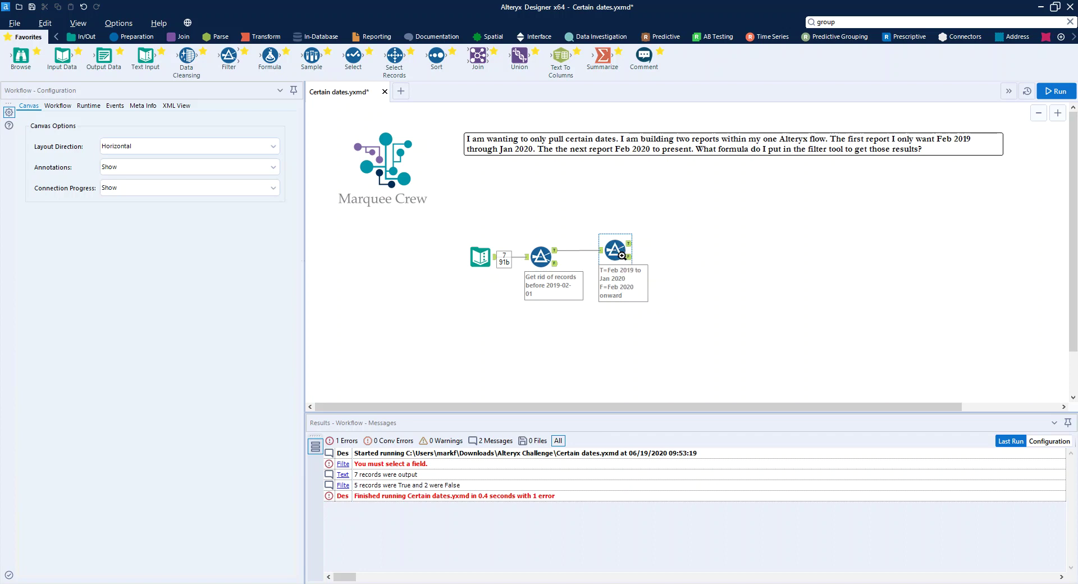
# Add Browse tools to both outputs of the second filter and shift them slightly right, away from the filter
pyautogui.rightClick(618, 253)
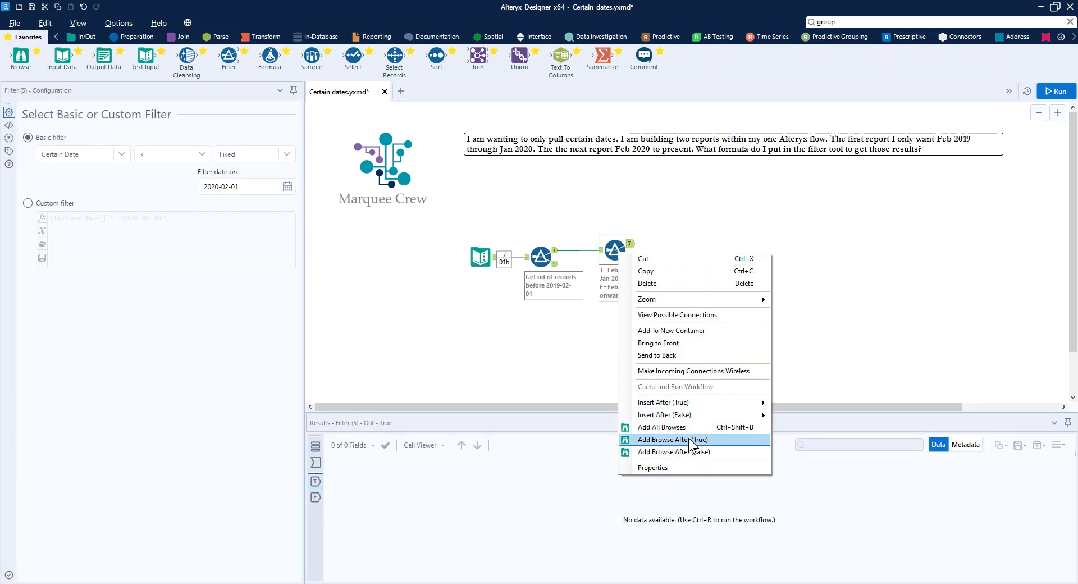
pyautogui.click(682, 426)
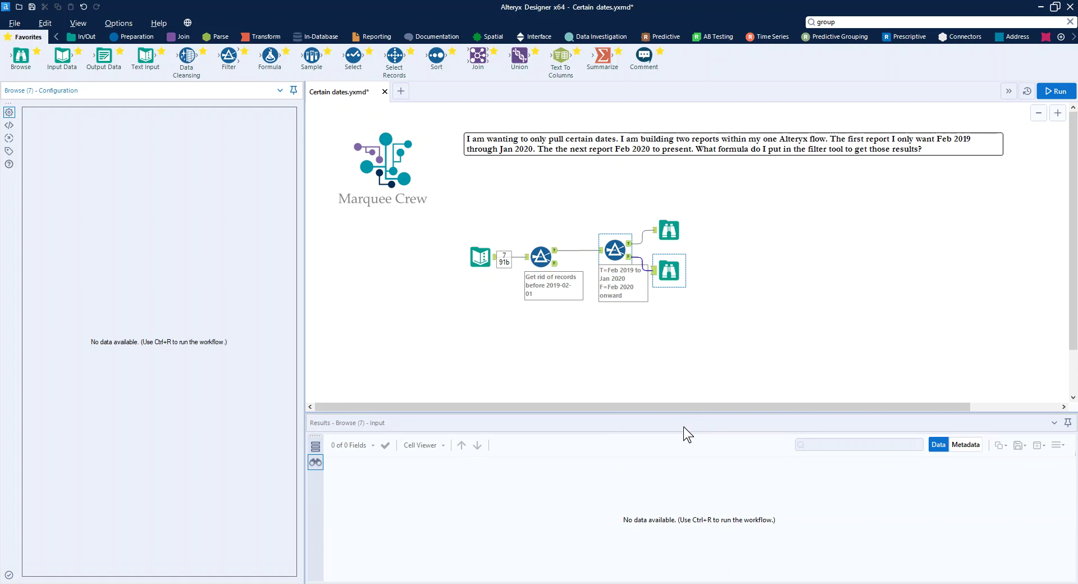
pyautogui.moveTo(648, 189); pyautogui.dragTo(704, 293)
pyautogui.press('Right')
pyautogui.press('Right')
pyautogui.press('Right')
pyautogui.press('Right')
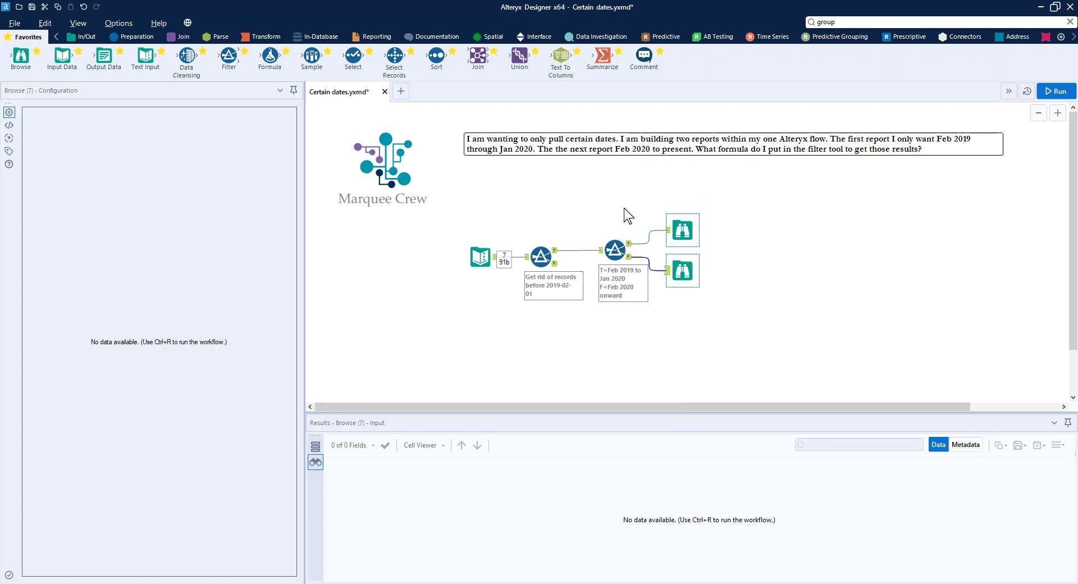
# Run the workflow and examine the records in the True Browse, followed by those in the False Browse
pyautogui.hotkey('ctrl', 'r')
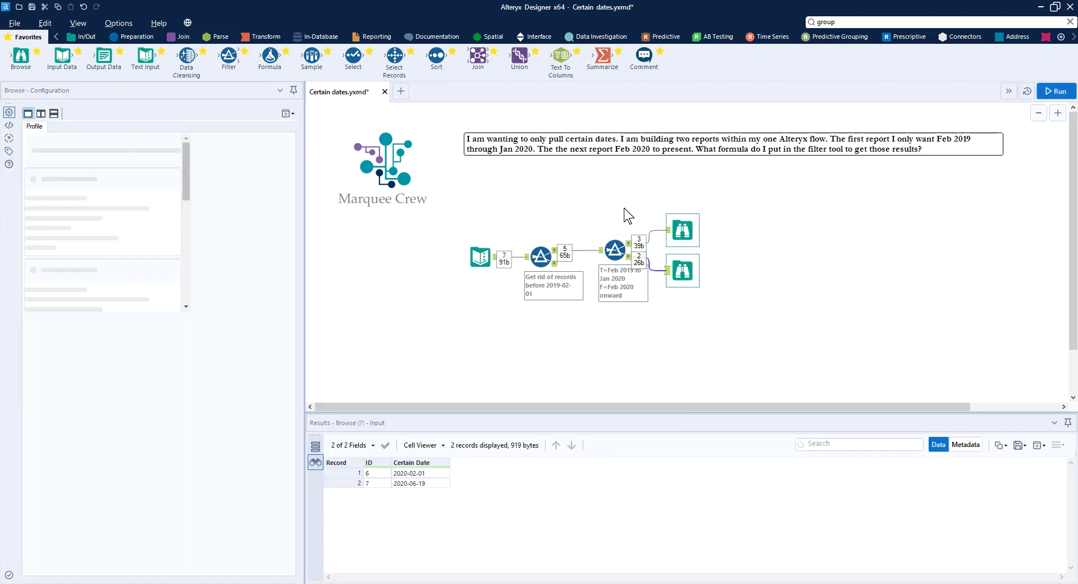
pyautogui.click(683, 227)
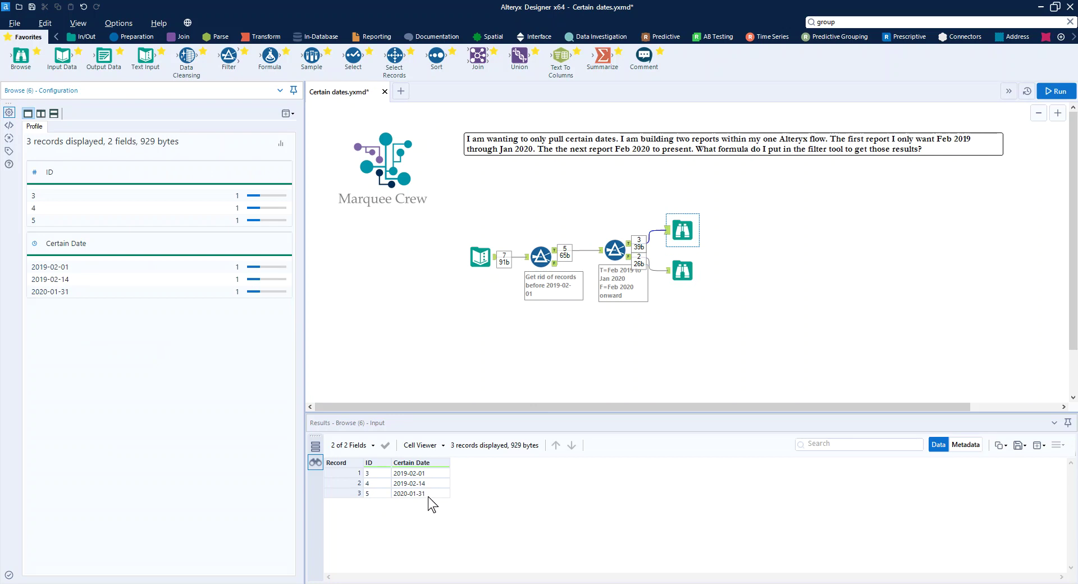
pyautogui.click(690, 274)
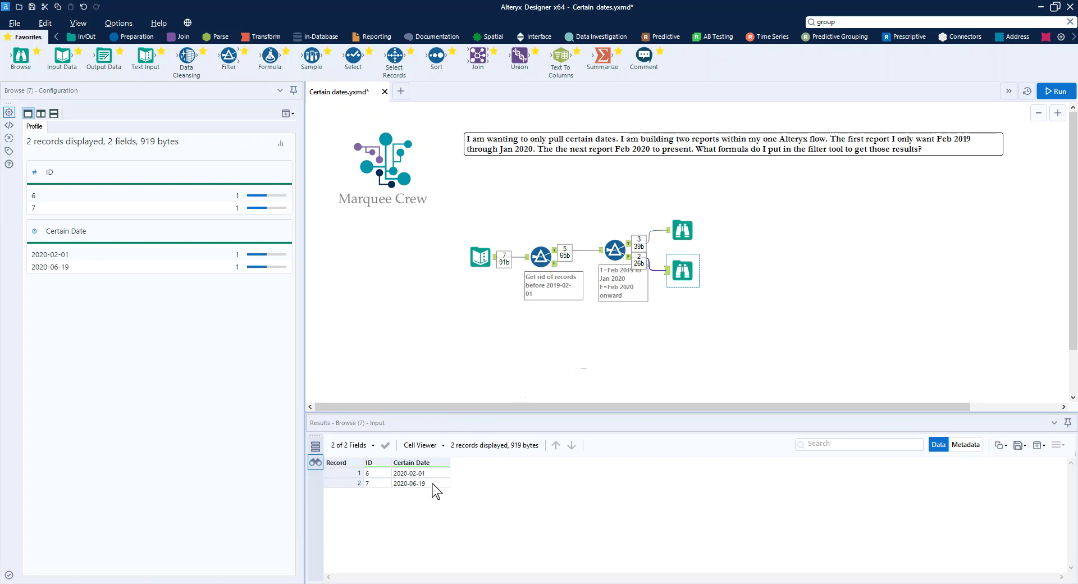
# Add the Browse on the second filter's True output to a new container with transparency 75 and margin None
pyautogui.click(678, 227)
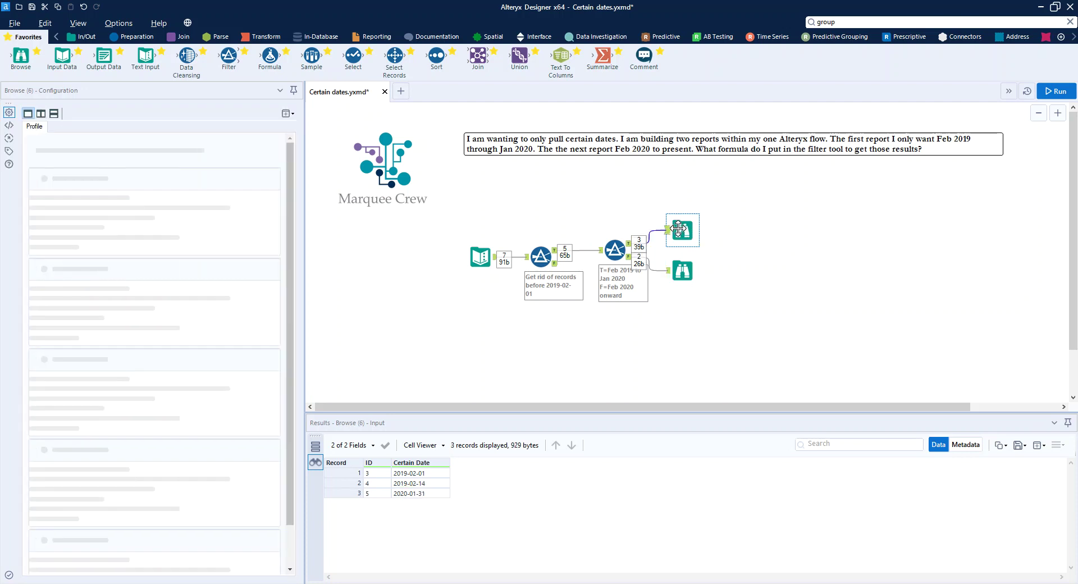
pyautogui.rightClick(685, 222)
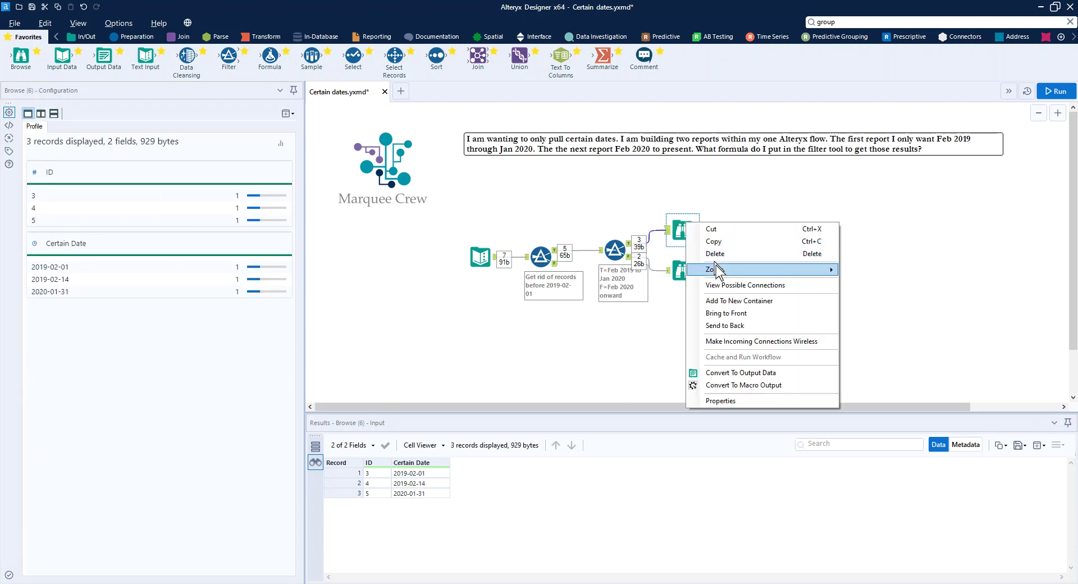
pyautogui.click(733, 300)
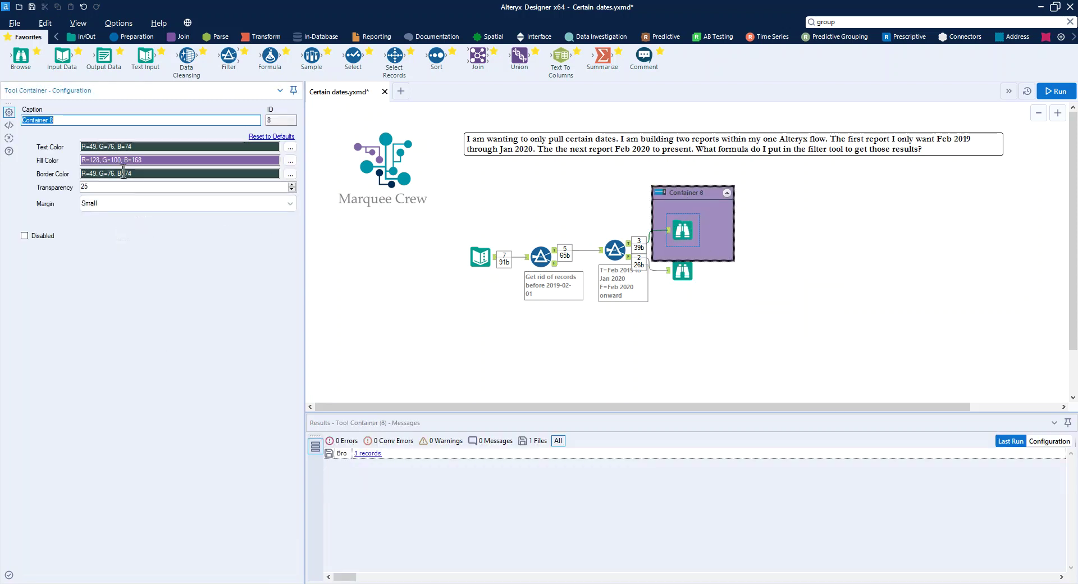
pyautogui.click(84, 187)
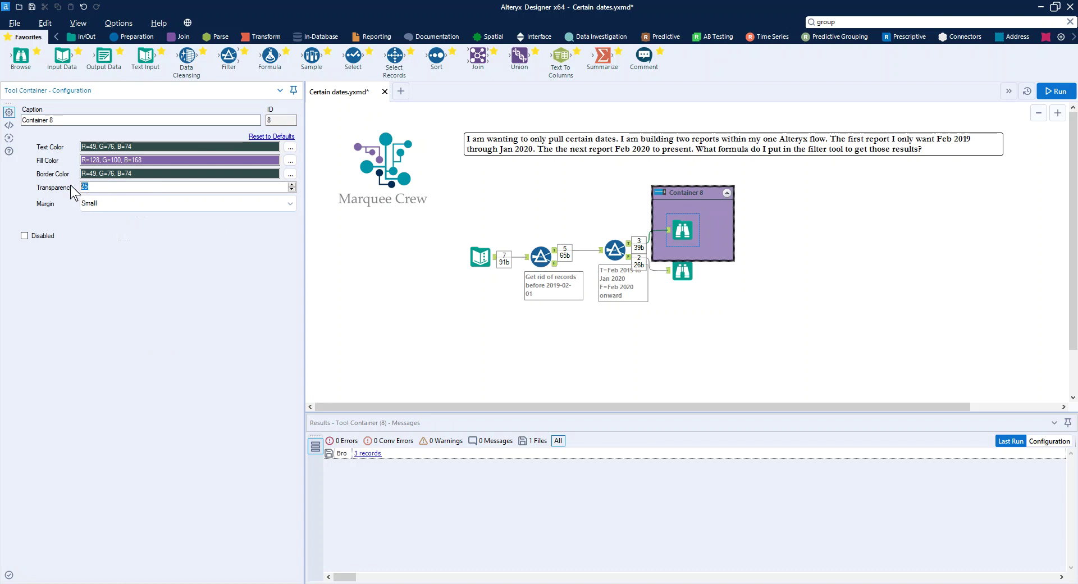
pyautogui.write('75')
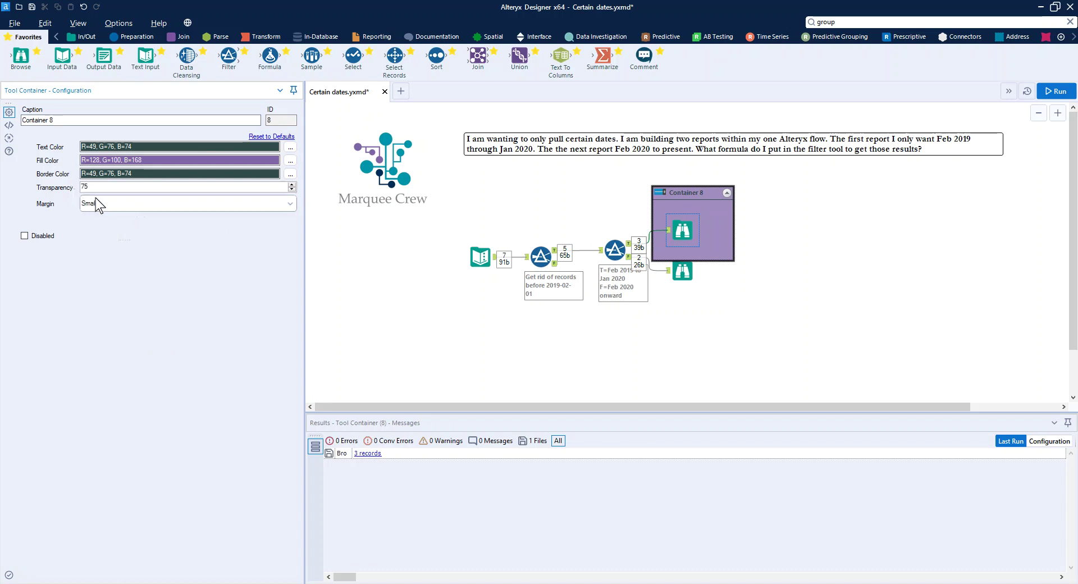
pyautogui.click(99, 206)
pyautogui.click(92, 217)
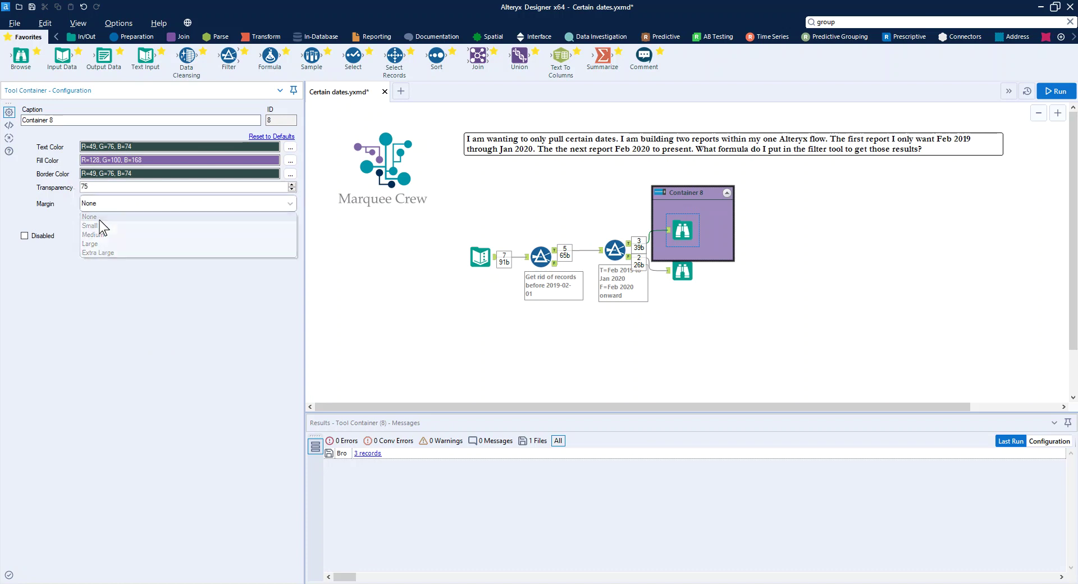
# Caption the True Browse's container "Put logic for first report here"
pyautogui.doubleClick(64, 120)
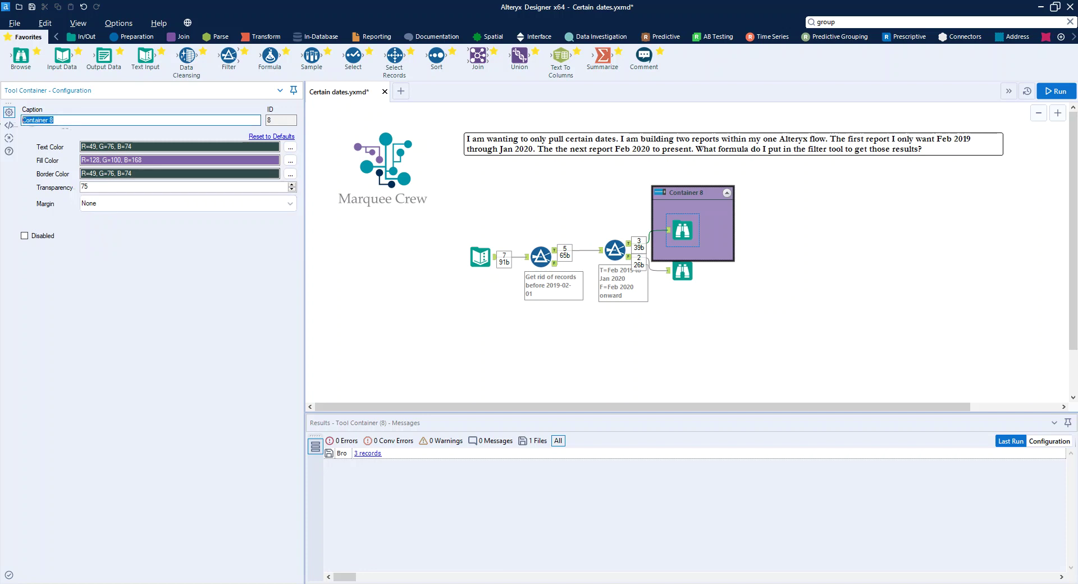
pyautogui.write('Put logic for')
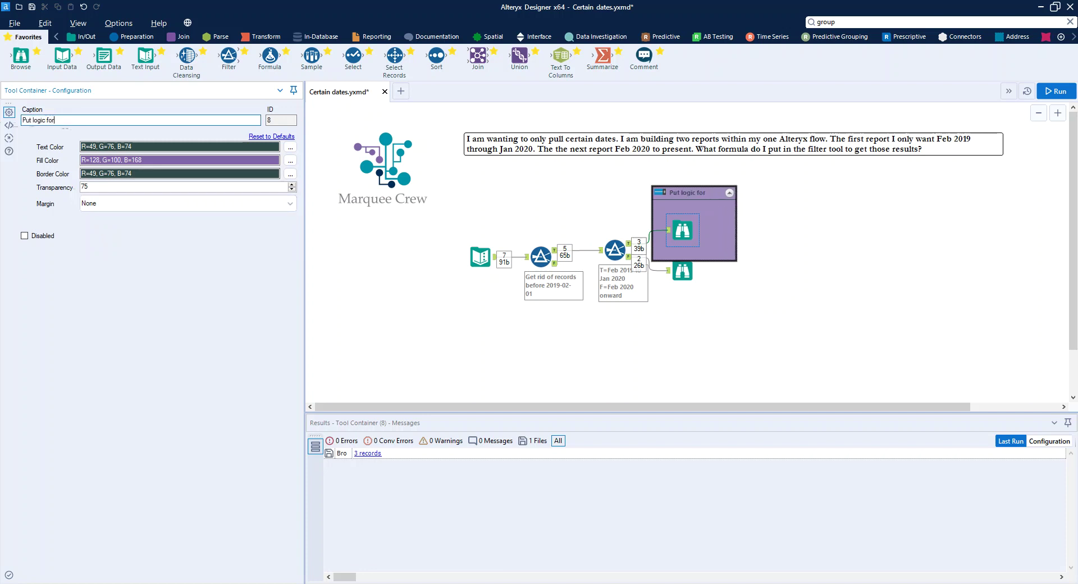
pyautogui.write(' first report here')
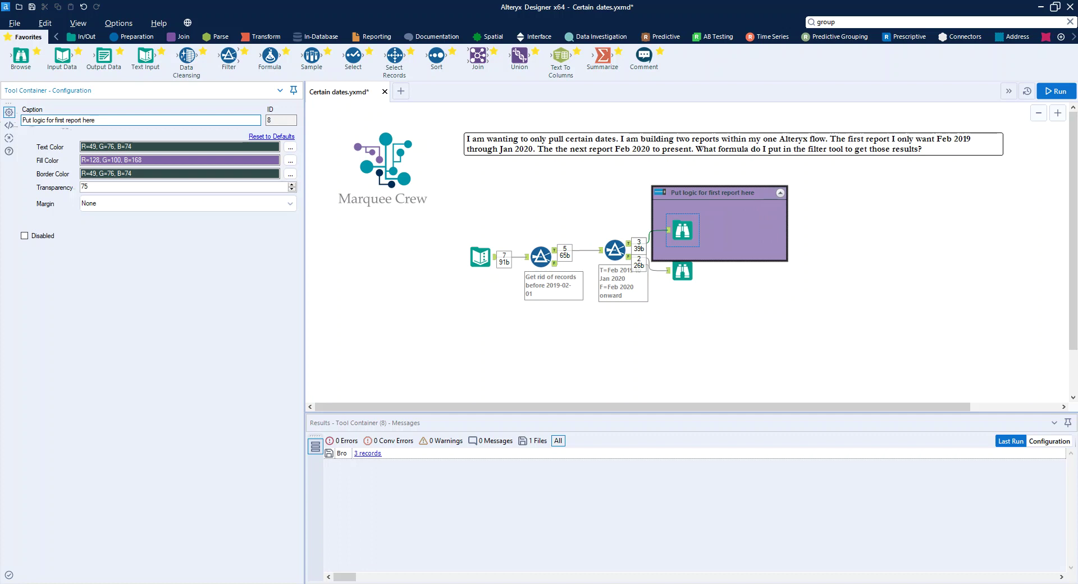
pyautogui.click(775, 298)
pyautogui.hotkey('ctrl', 'r')
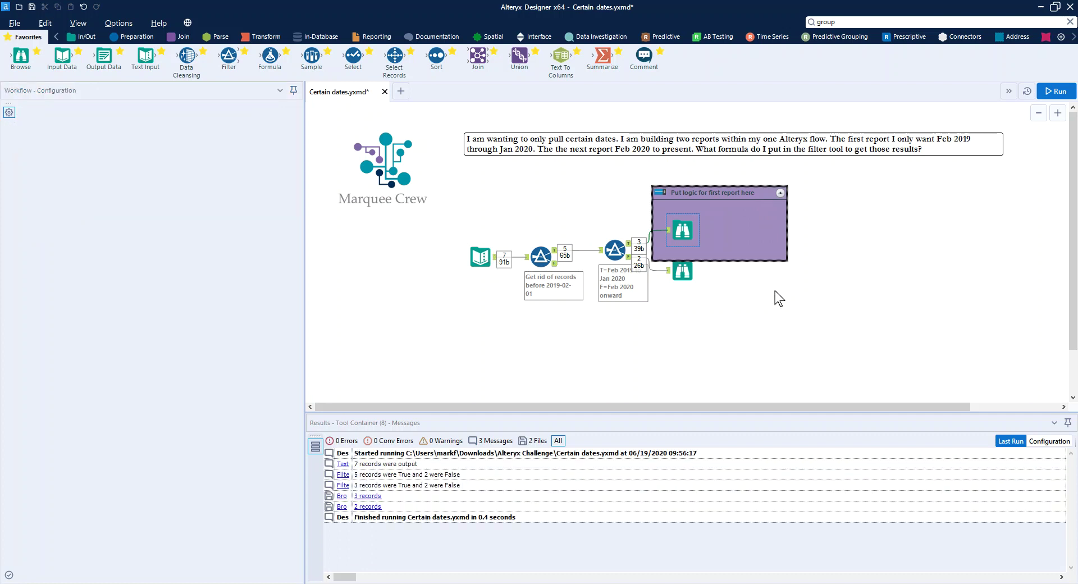
# Add the False output's Browse to a new container captioned "Put logic for 2nd report here"
pyautogui.rightClick(693, 276)
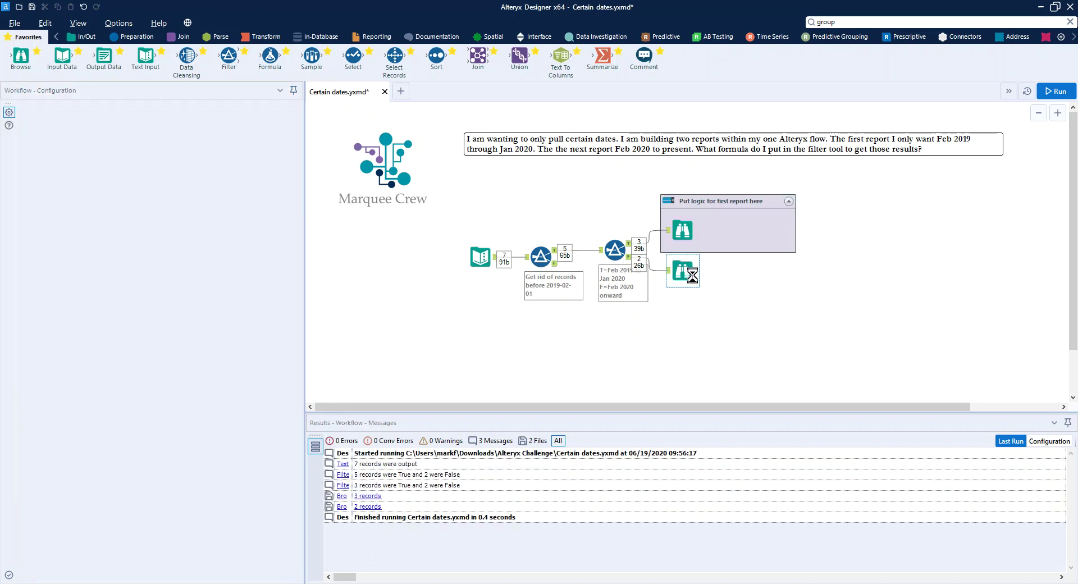
pyautogui.click(750, 355)
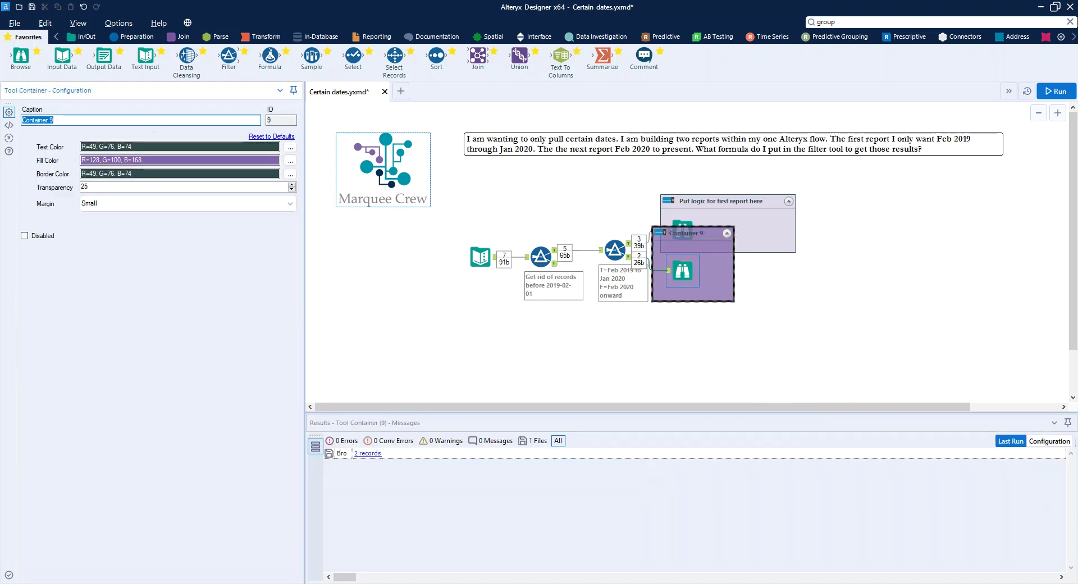
pyautogui.write('Put logic')
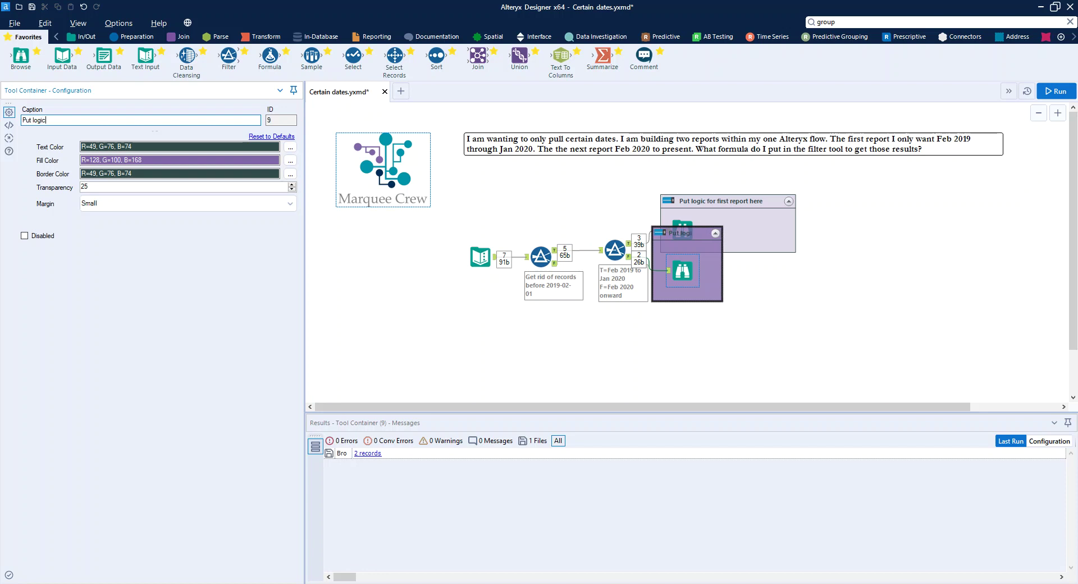
pyautogui.write(' for 2nd report here')
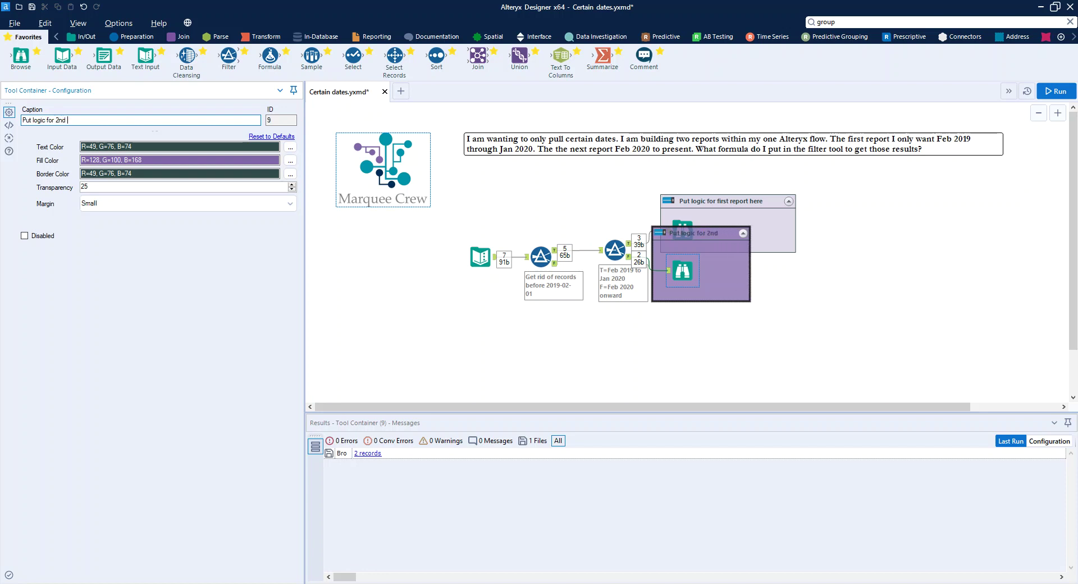
# Set the second report container's transparency to 75 and margin to None, and move it clear below the first report container
pyautogui.press('Tab')
pyautogui.press('Tab')
pyautogui.press('Tab')
pyautogui.press('Tab')
pyautogui.write('75')
pyautogui.click(104, 204)
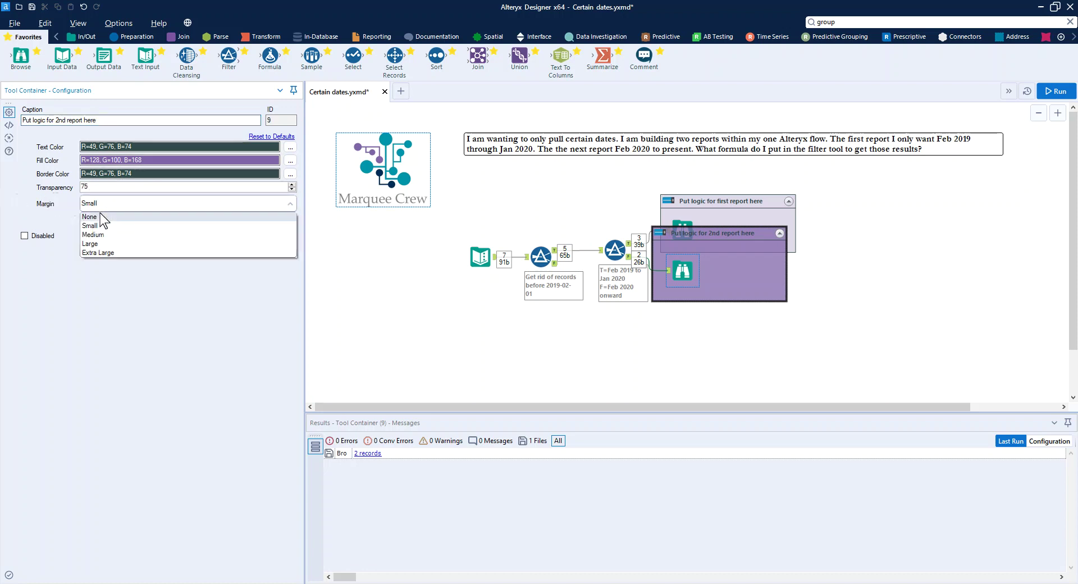
pyautogui.click(89, 216)
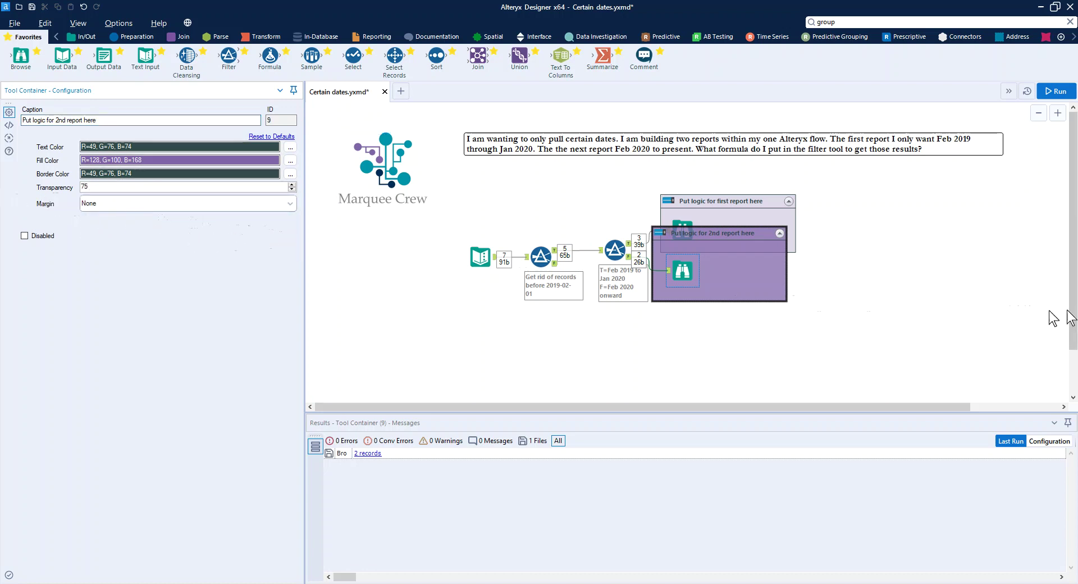
pyautogui.click(988, 300)
pyautogui.hotkey('ctrl', 'r')
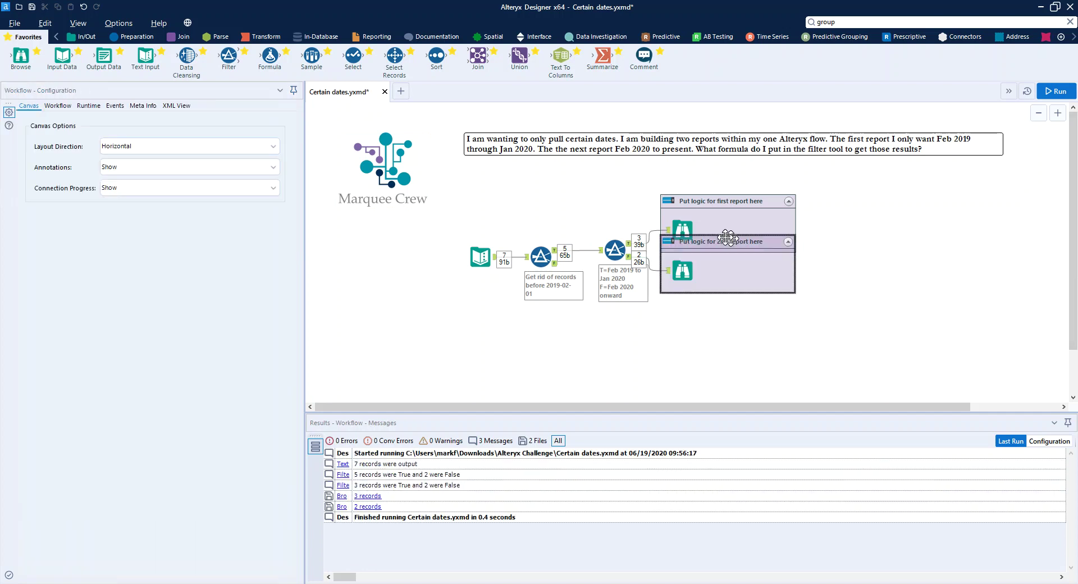
pyautogui.moveTo(727, 238); pyautogui.dragTo(726, 278)
pyautogui.click(737, 194)
# Add both filters to a new container captioned "Limit Records to Reporting Period(s)"
pyautogui.moveTo(534, 200); pyautogui.dragTo(627, 292)
pyautogui.rightClick(618, 250)
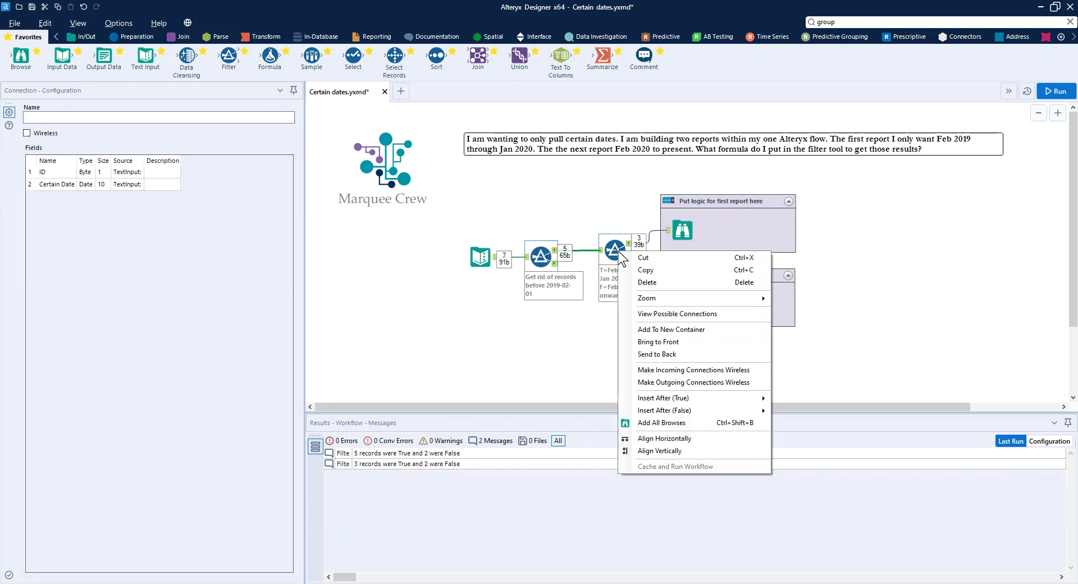
pyautogui.click(678, 331)
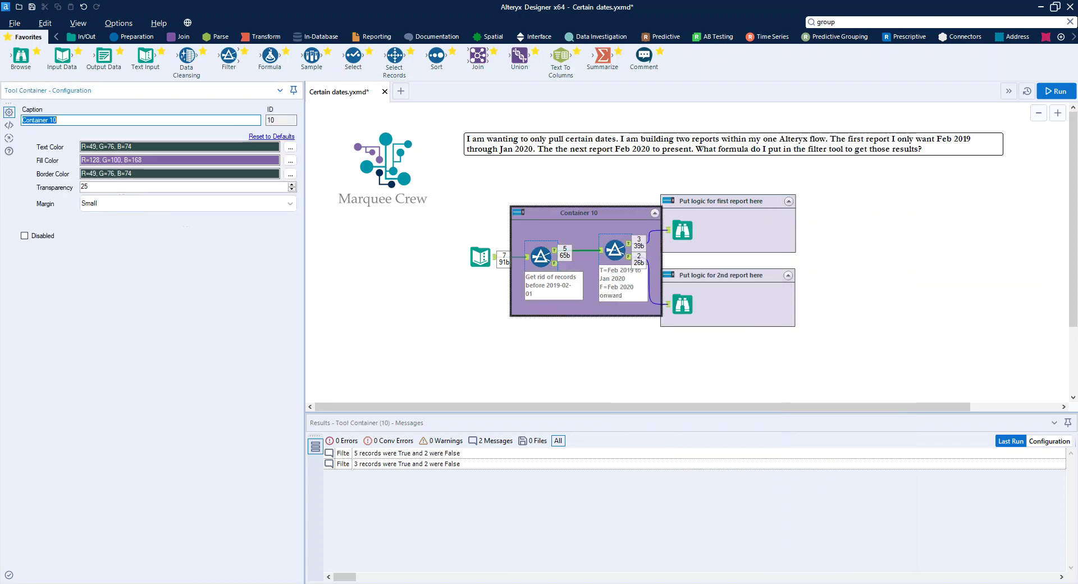
pyautogui.write('Limit ')
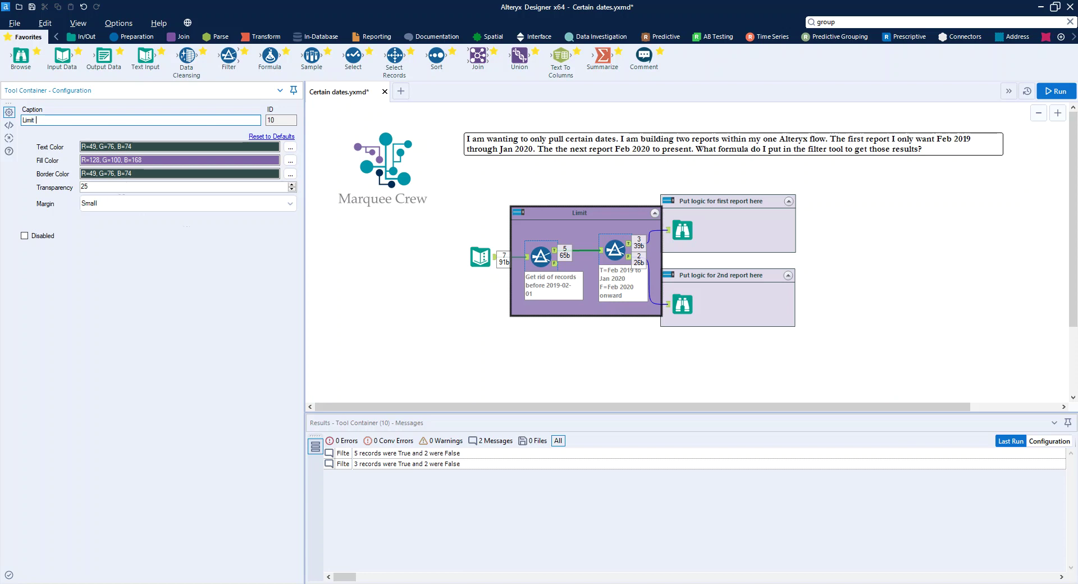
pyautogui.write('Records to Reporting Per')
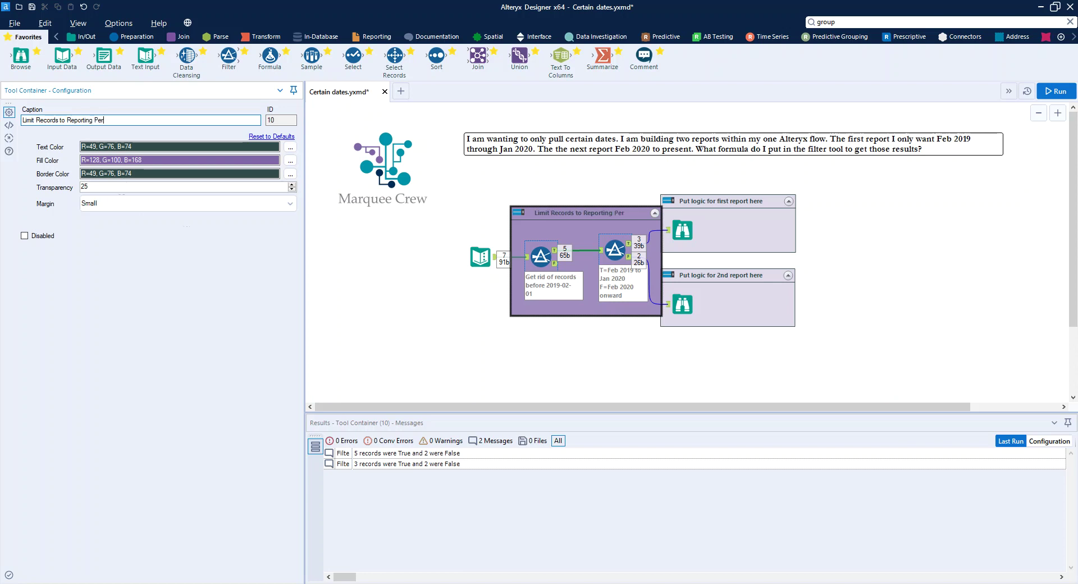
pyautogui.write('iod(s)')
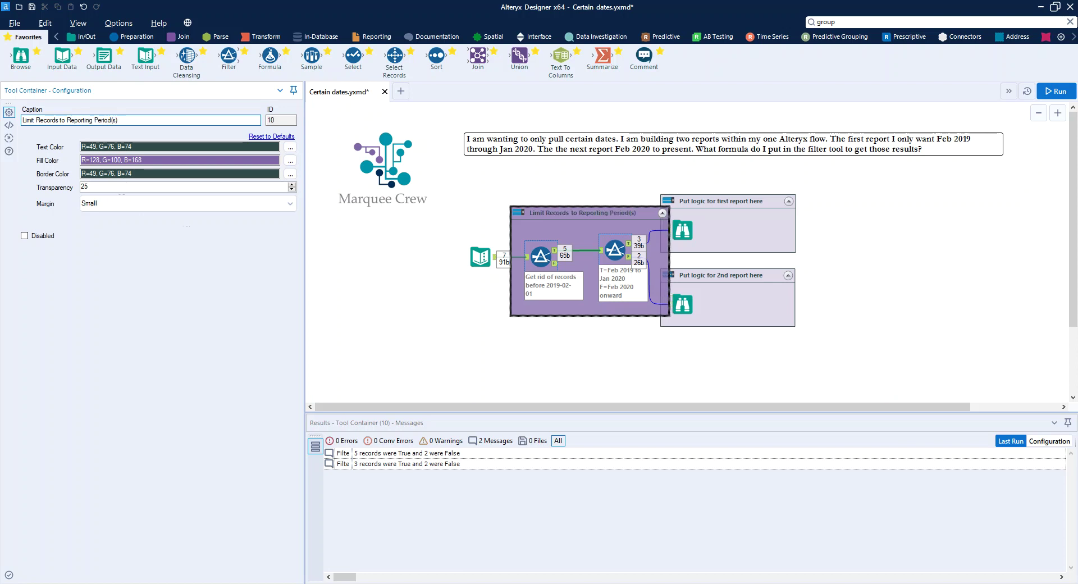
# Set the filters' container to transparency 75 and margin None
pyautogui.doubleClick(85, 186)
pyautogui.write('75')
pyautogui.click(105, 205)
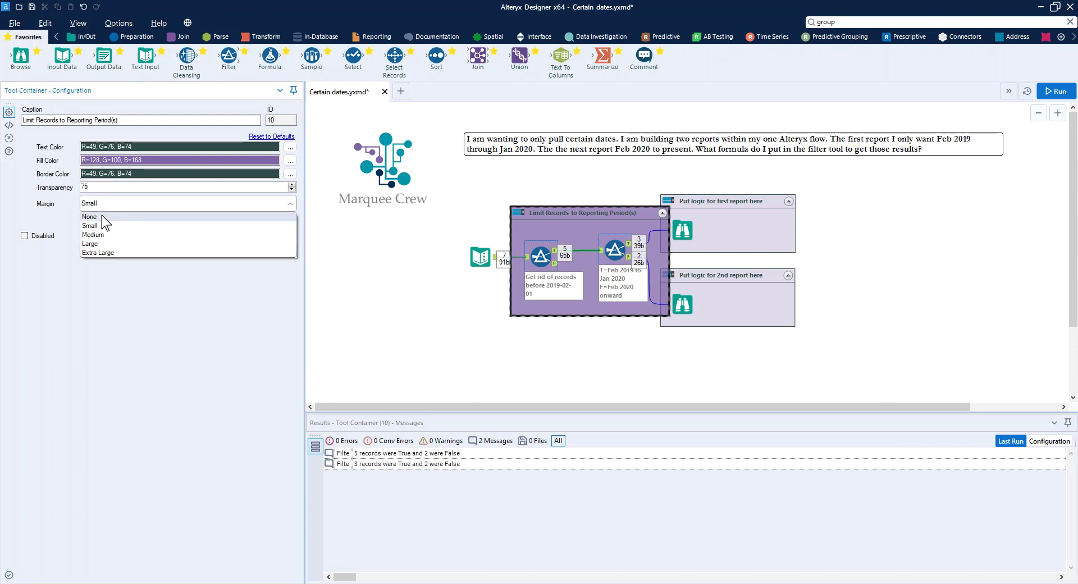
pyautogui.click(105, 221)
pyautogui.click(938, 259)
pyautogui.hotkey('ctrl', 'r')
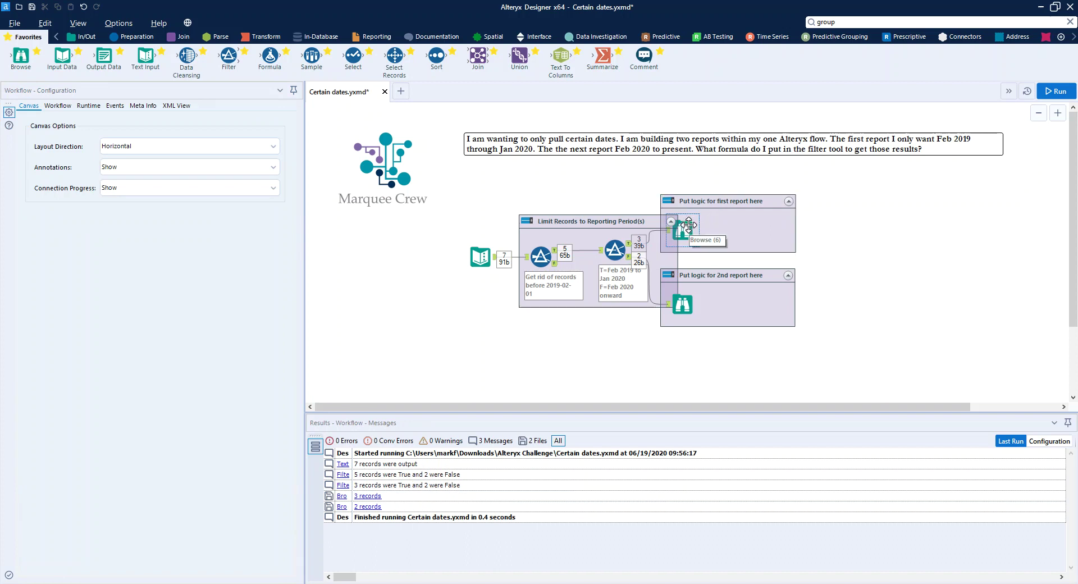
# Move both report containers together to the right until they clear the "Limit Records to Reporting Period(s)" container
pyautogui.click(692, 197)
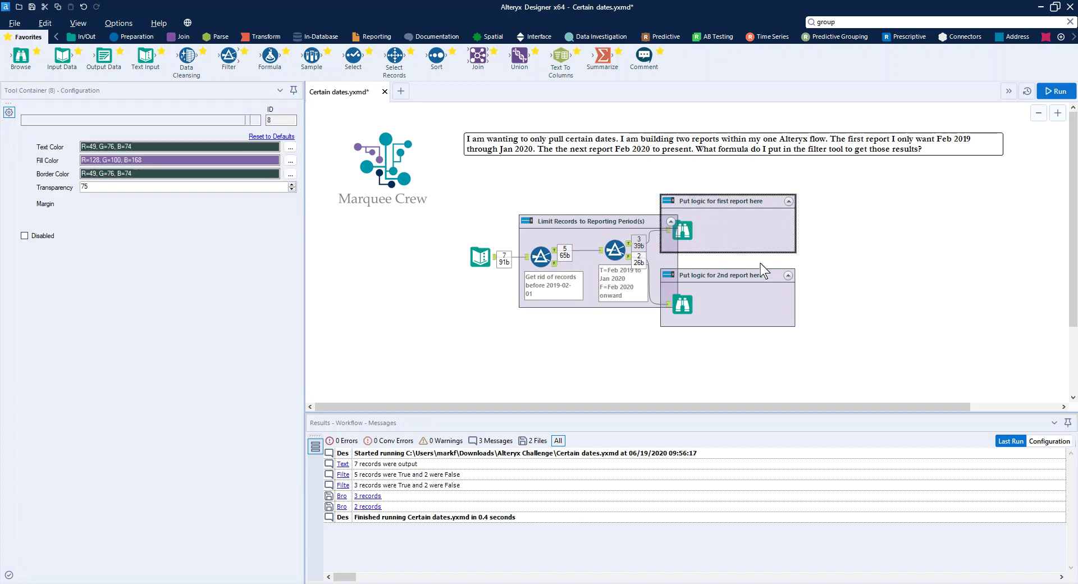
pyautogui.click(756, 274)
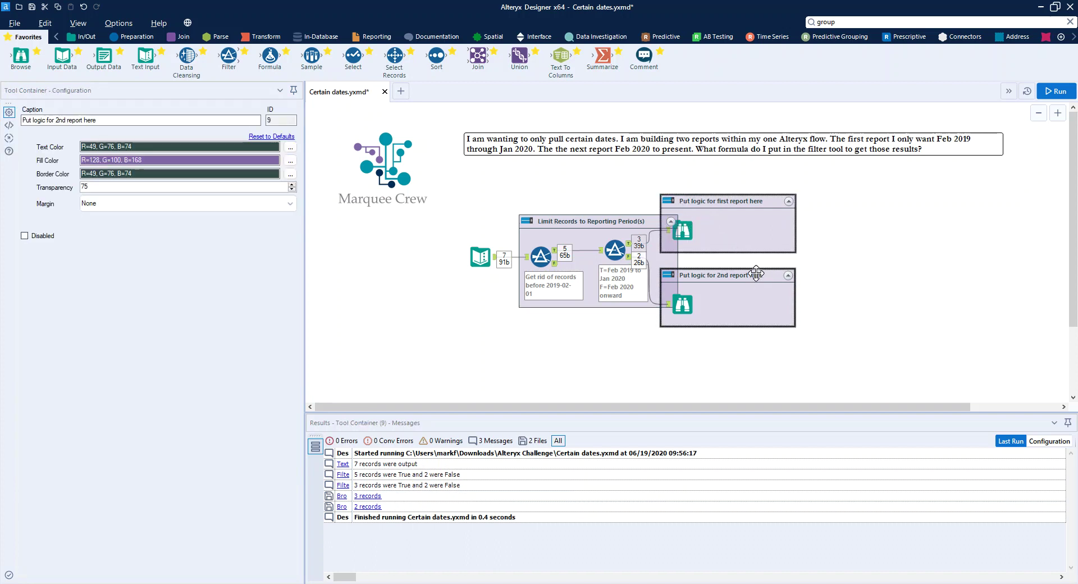
pyautogui.press('Right')
pyautogui.press('Right')
pyautogui.press('Right')
pyautogui.press('Right')
pyautogui.press('Right')
pyautogui.press('Right')
pyautogui.press('Right')
pyautogui.press('Right')
pyautogui.press('Right')
pyautogui.press('Right')
pyautogui.press('Right')
pyautogui.press('Right')
pyautogui.press('Right')
pyautogui.press('Right')
pyautogui.press('Right')
pyautogui.press('Right')
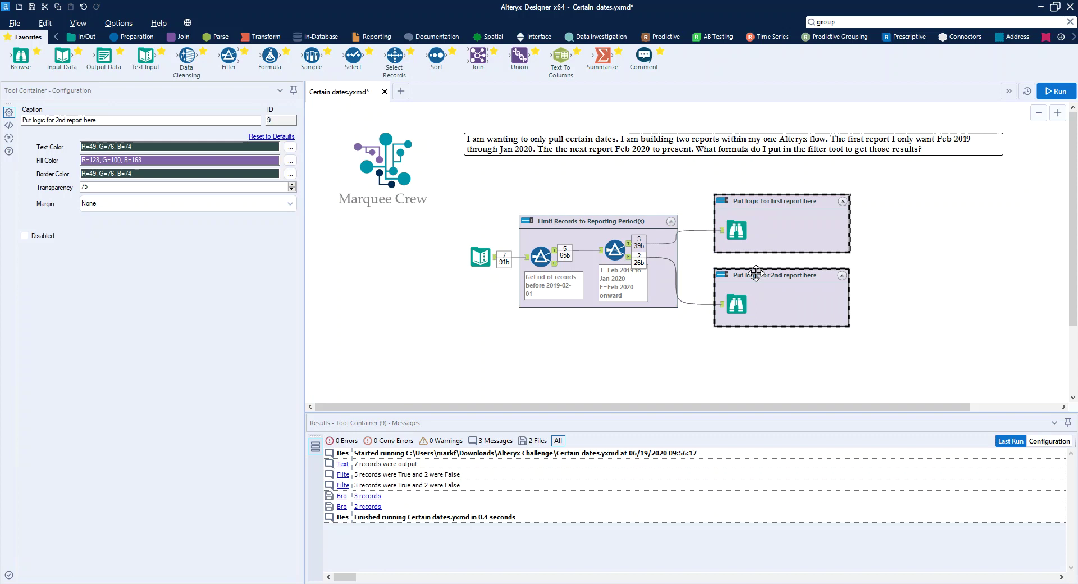
pyautogui.keyDown('ctrl'); pyautogui.click(626, 221); pyautogui.keyUp('ctrl')
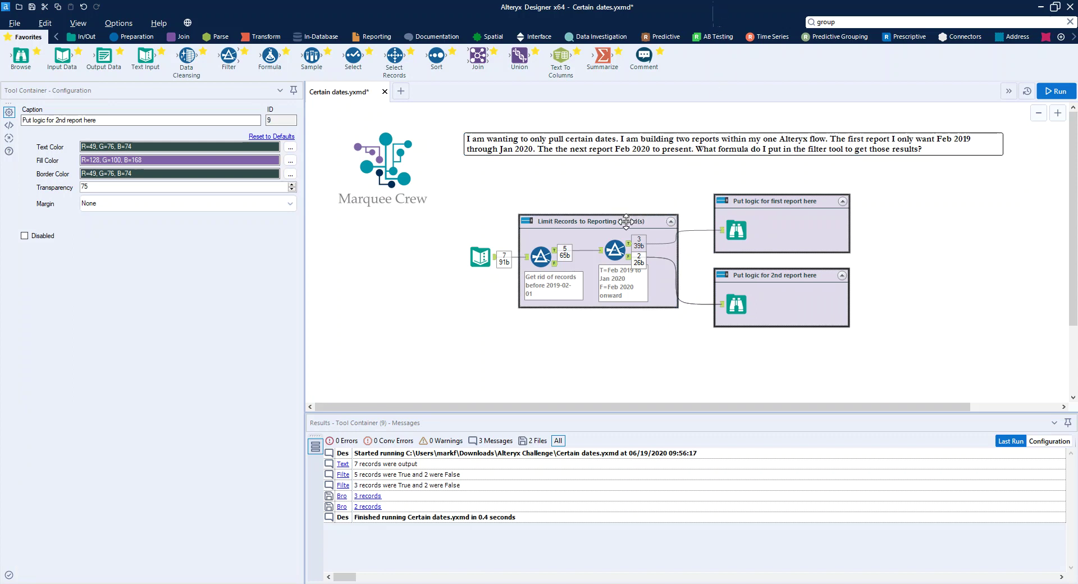
pyautogui.keyDown('ctrl'); pyautogui.click(625, 222); pyautogui.keyUp('ctrl')
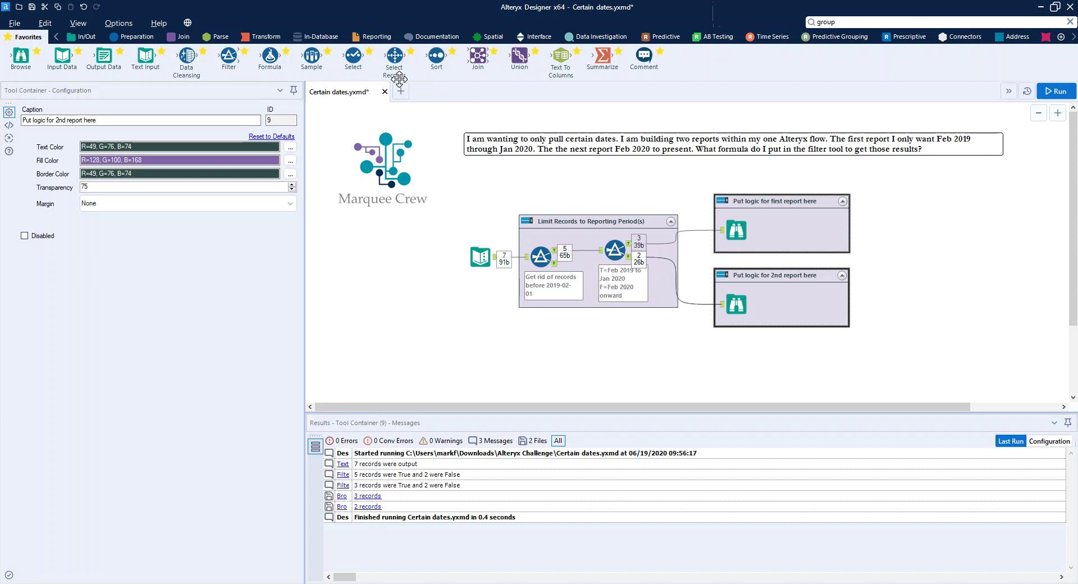
# Add a Formula tool below the filters' container, fed by the Text Input, with a new output column named Reporting_Period
pyautogui.moveTo(270, 56); pyautogui.dragTo(545, 352)
pyautogui.moveTo(494, 256); pyautogui.dragTo(527, 351)
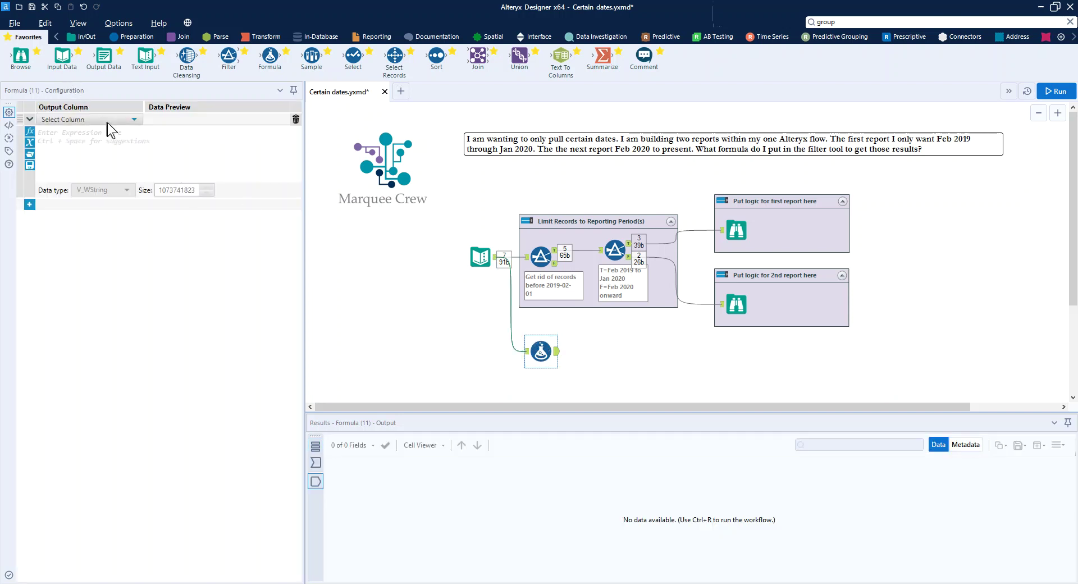
pyautogui.click(111, 120)
pyautogui.click(108, 131)
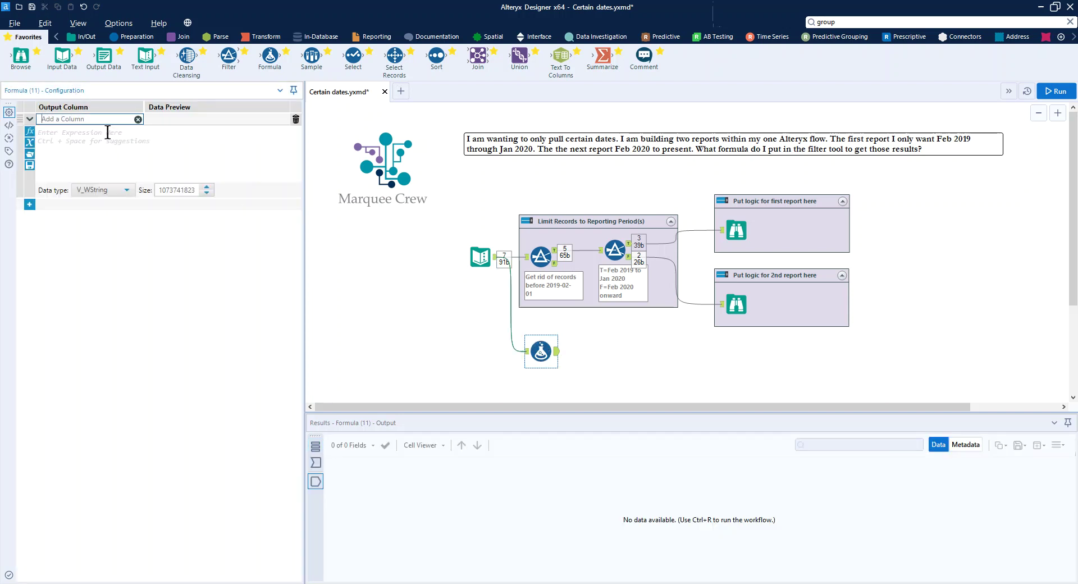
pyautogui.write('Reporting_Period')
pyautogui.click(38, 134)
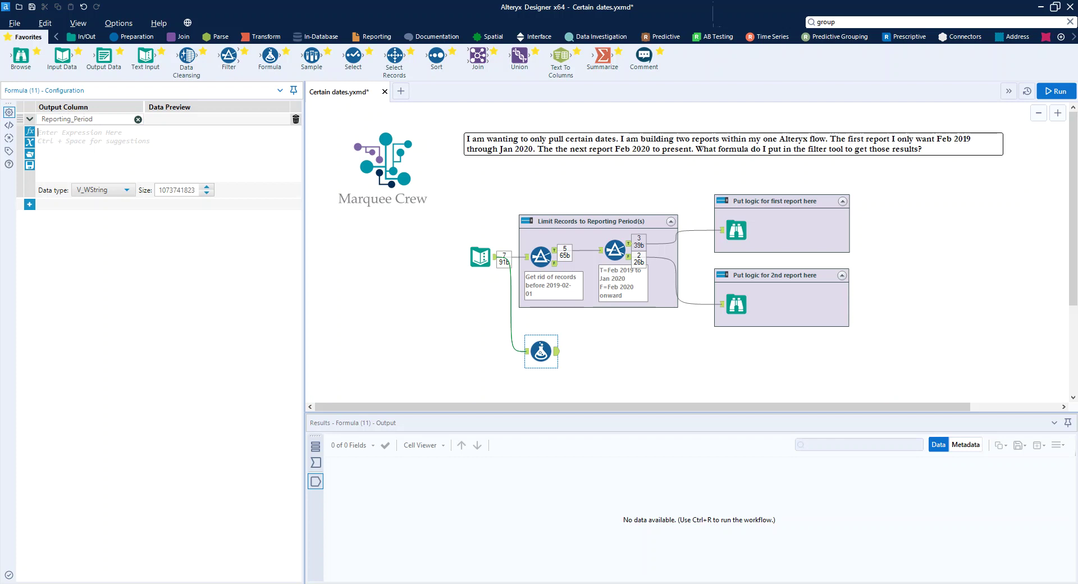
# Start the Reporting_Period expression with IF [Certain Date] < "2020-02-01" THEN Null() ELSEIF, putting the condition on its own line
pyautogui.write('IF cert')
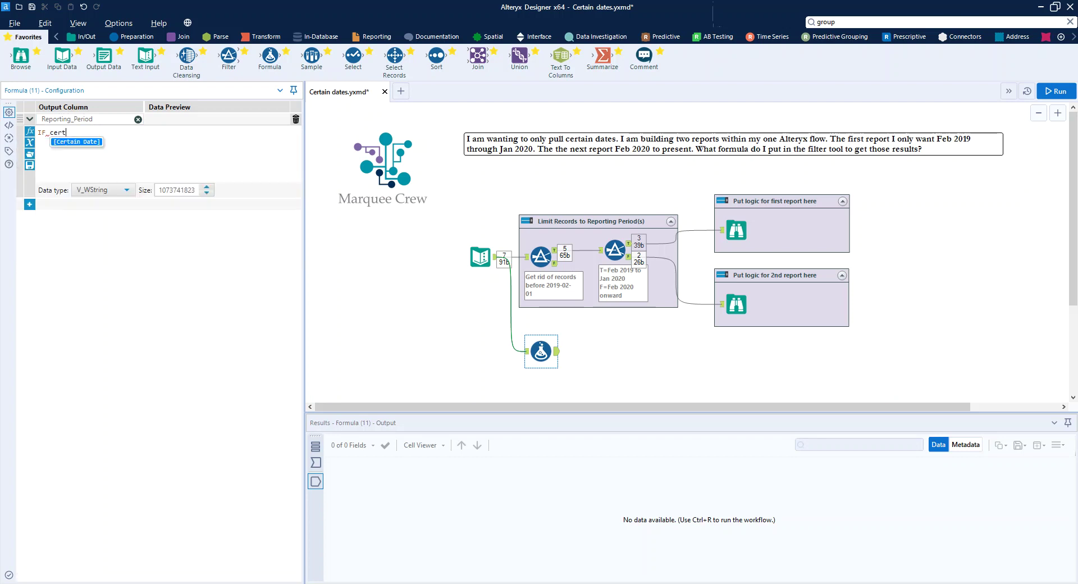
pyautogui.press('Return')
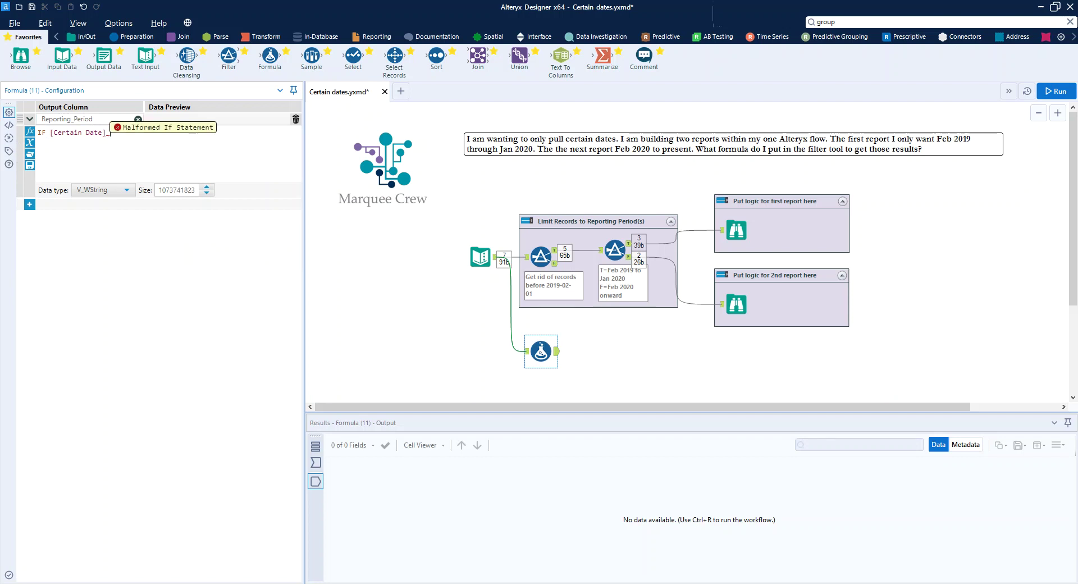
pyautogui.write('< ')
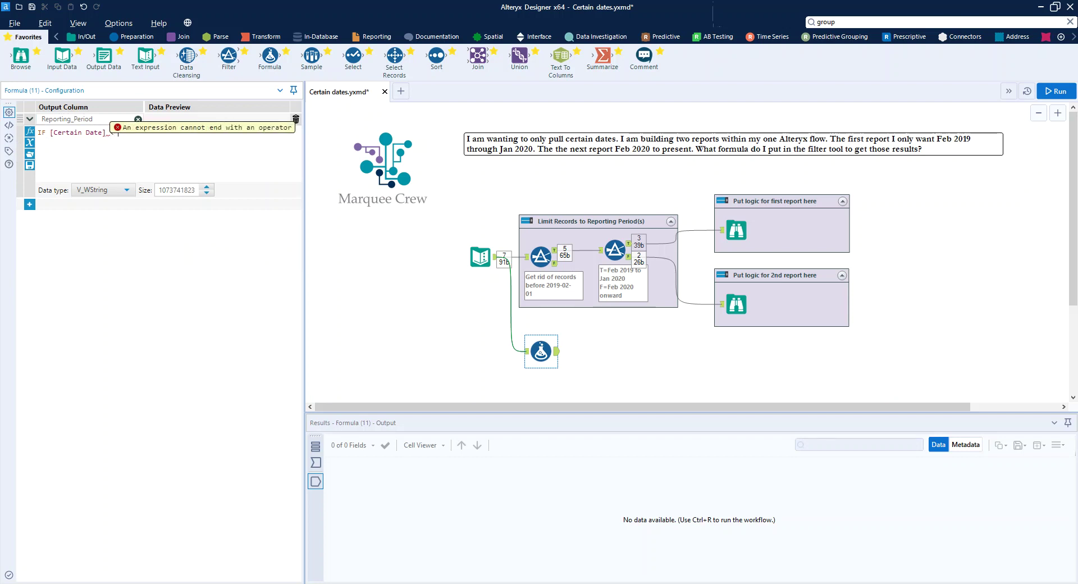
pyautogui.write('"2020')
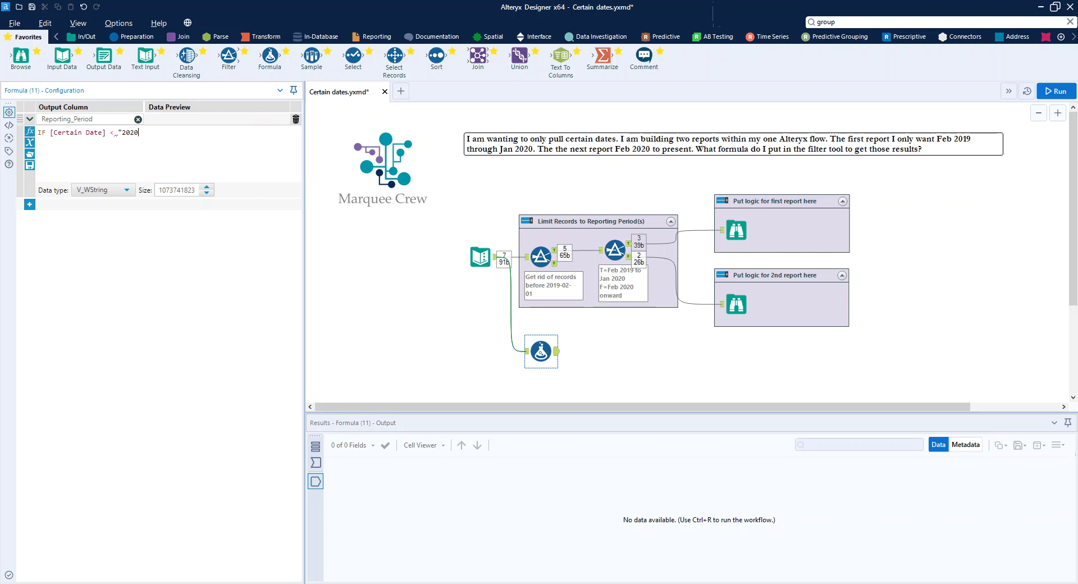
pyautogui.write('-02-01" THEN Nu')
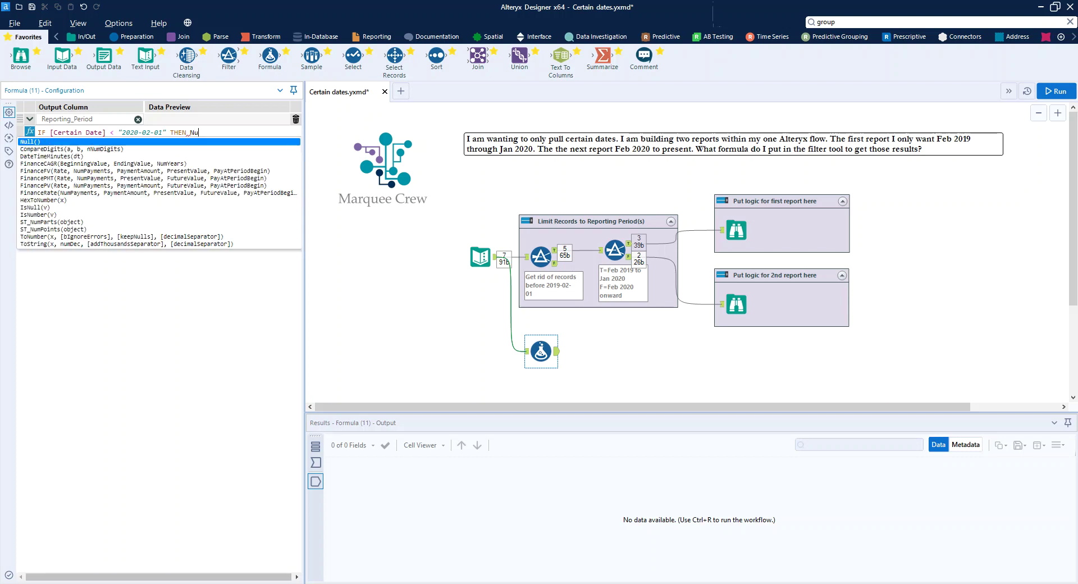
pyautogui.write('ll()')
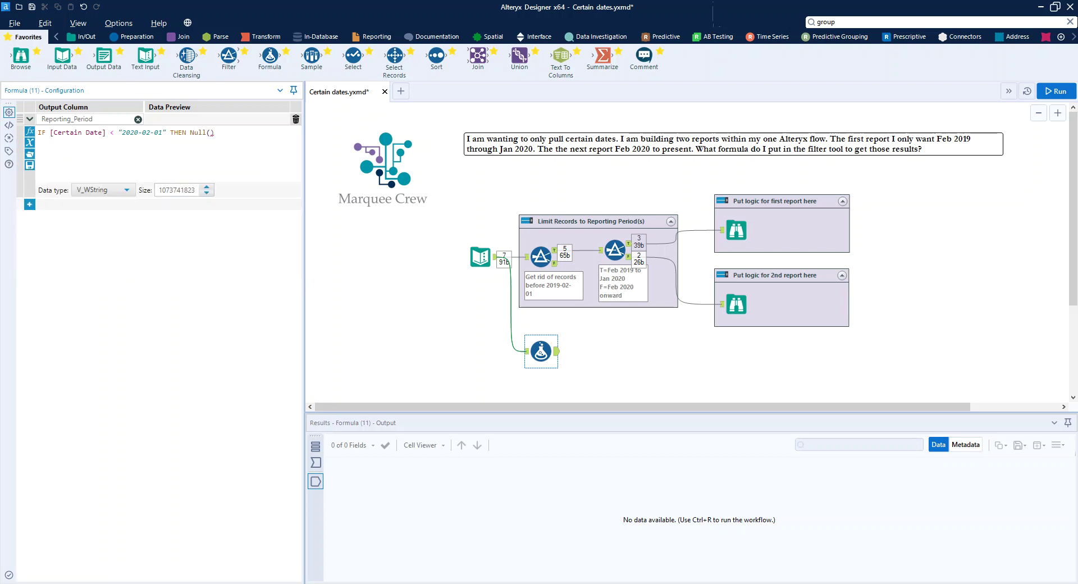
pyautogui.write('    ELSEIF')
pyautogui.click(39, 133)
pyautogui.press('Return')
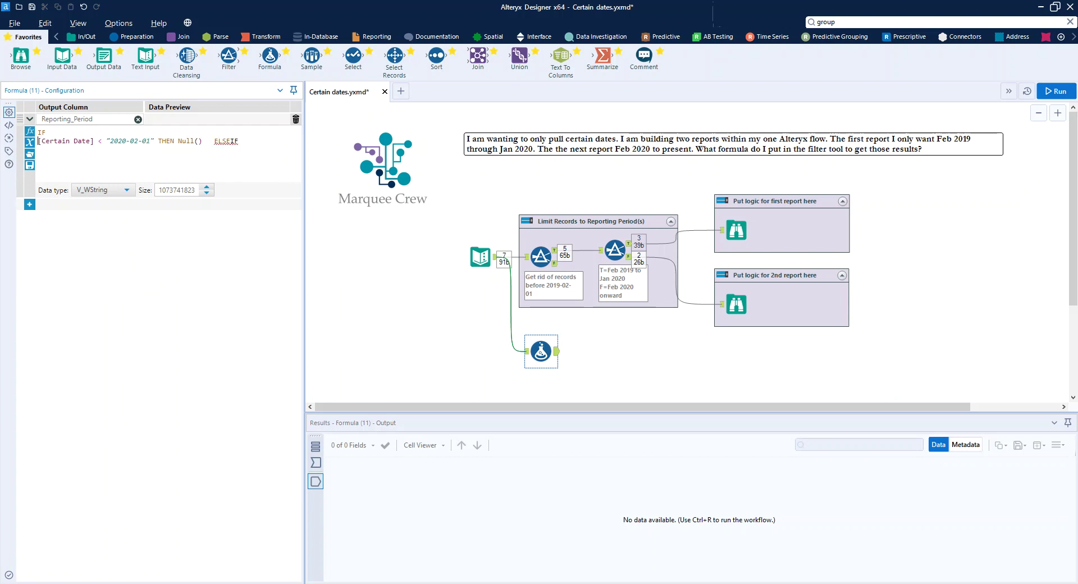
# Add a second condition [Certain Date] < "2020-02-01" on a new line and correct the first condition's date to "2019-02-01"
pyautogui.press('Return')
pyautogui.write('cert')
pyautogui.press('Return')
pyautogui.press('BackSpace')
pyautogui.write('< "20')
pyautogui.click(110, 141)
pyautogui.press('Delete')
pyautogui.press('Delete')
pyautogui.write('19')
pyautogui.write('20')
pyautogui.write('-')
pyautogui.write('02-')
pyautogui.write('01" ')
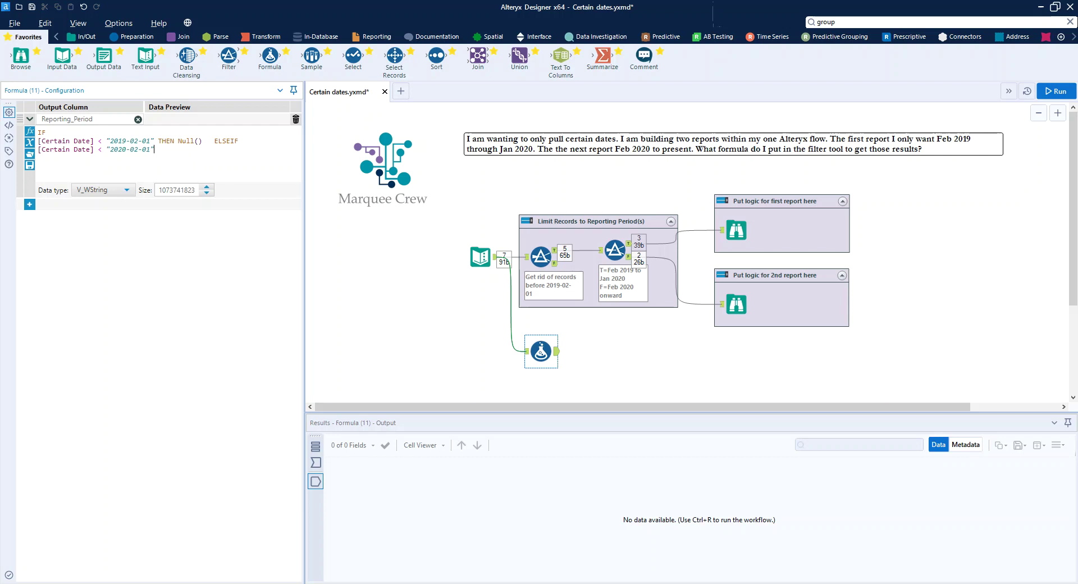
# Complete the Reporting_Period expression with THEN "1" for the second condition, ELSE "2" and ENDIF
pyautogui.write('THEN')
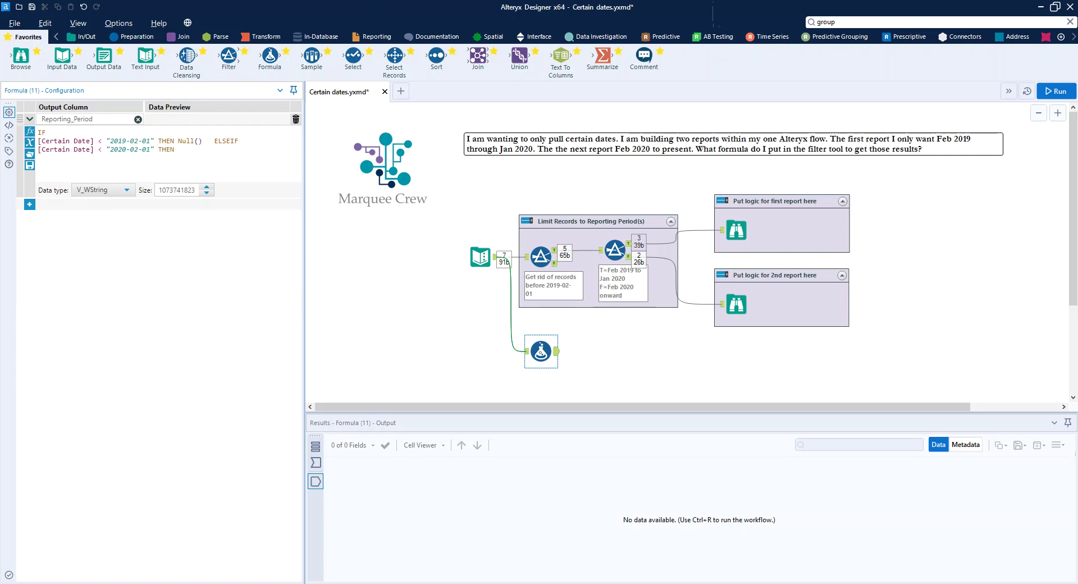
pyautogui.write('"1')
pyautogui.write('ELSE ')
pyautogui.write('"2"')
pyautogui.press('Return')
pyautogui.write('ENDIF')
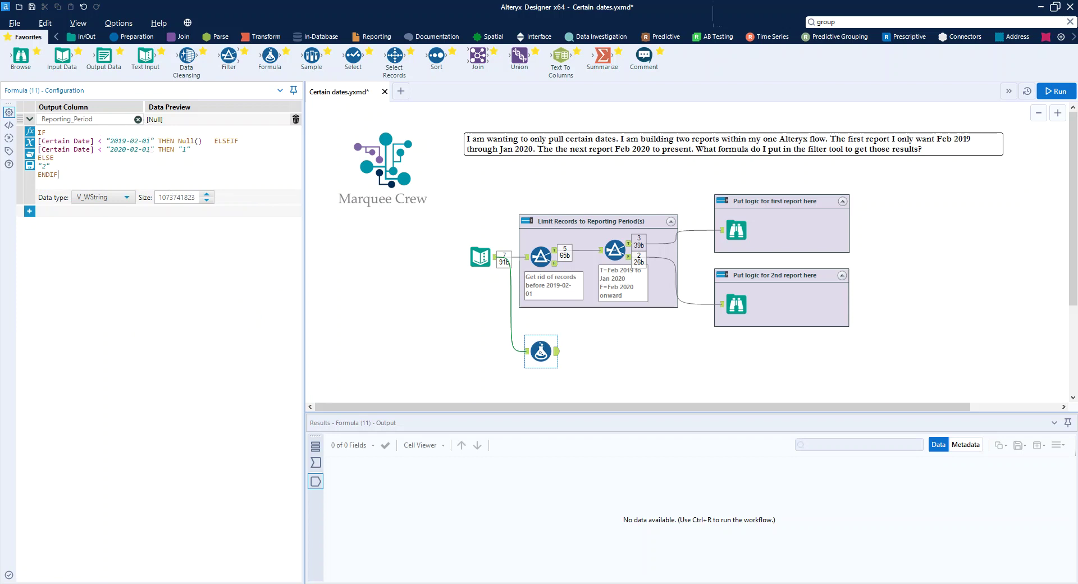
pyautogui.click(198, 141)
pyautogui.hotkey('ctrl', 'End')
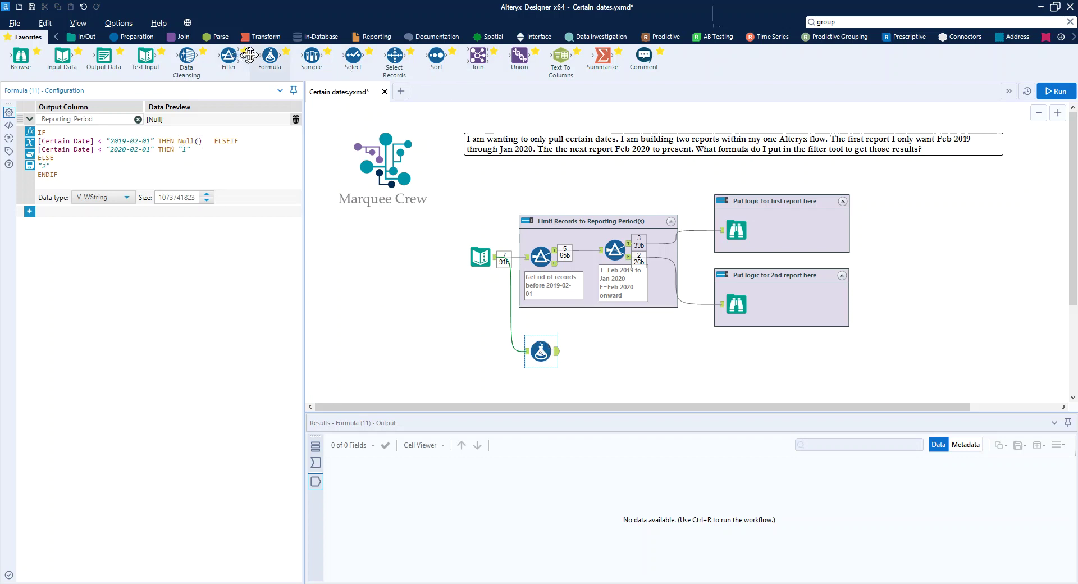
# Add a Filter after the Formula tool with the basic condition Reporting_Period Is not null
pyautogui.moveTo(229, 56); pyautogui.dragTo(607, 351)
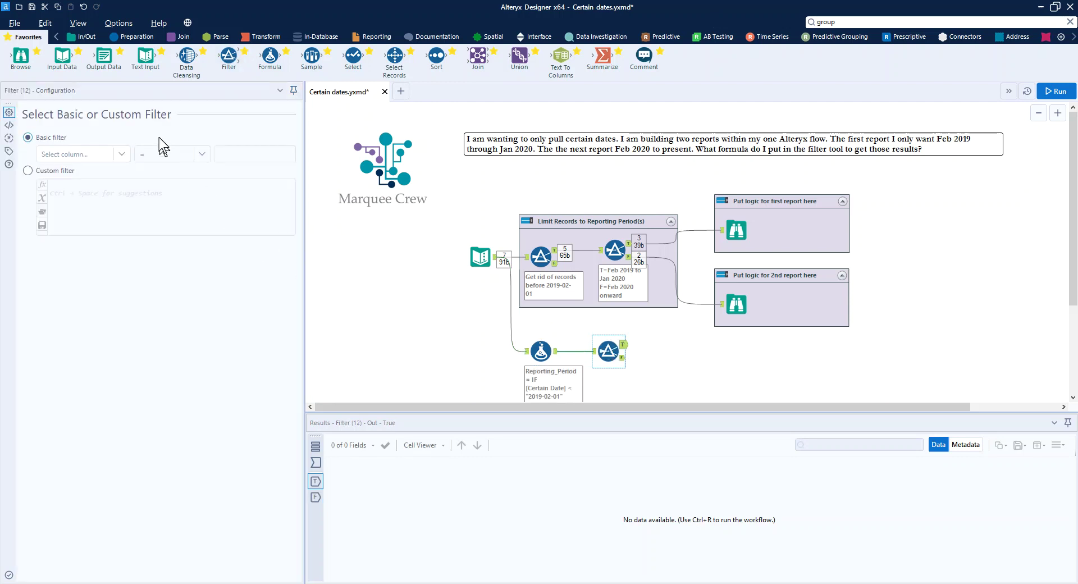
pyautogui.click(122, 154)
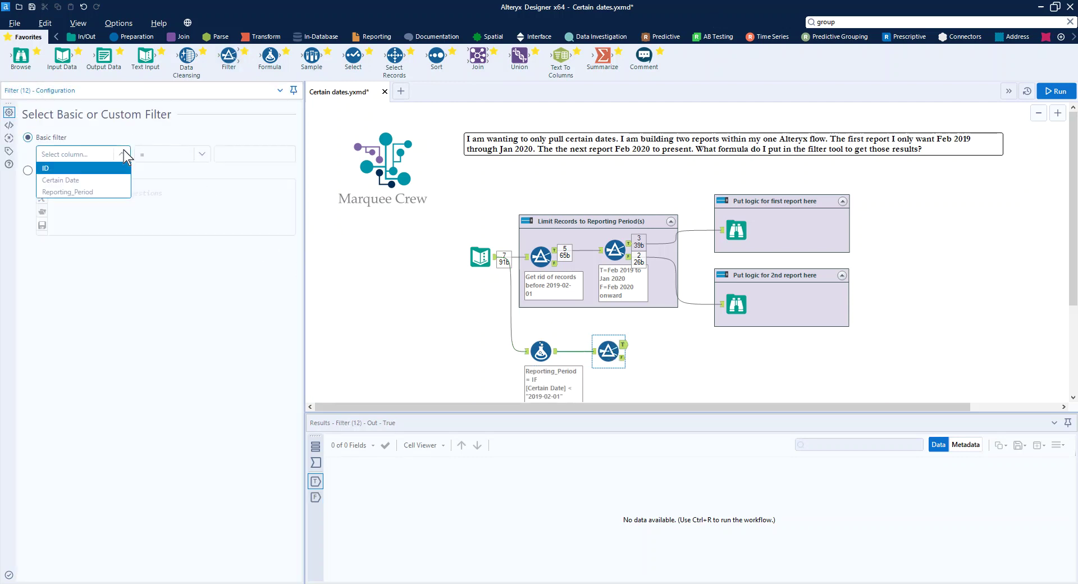
pyautogui.click(104, 193)
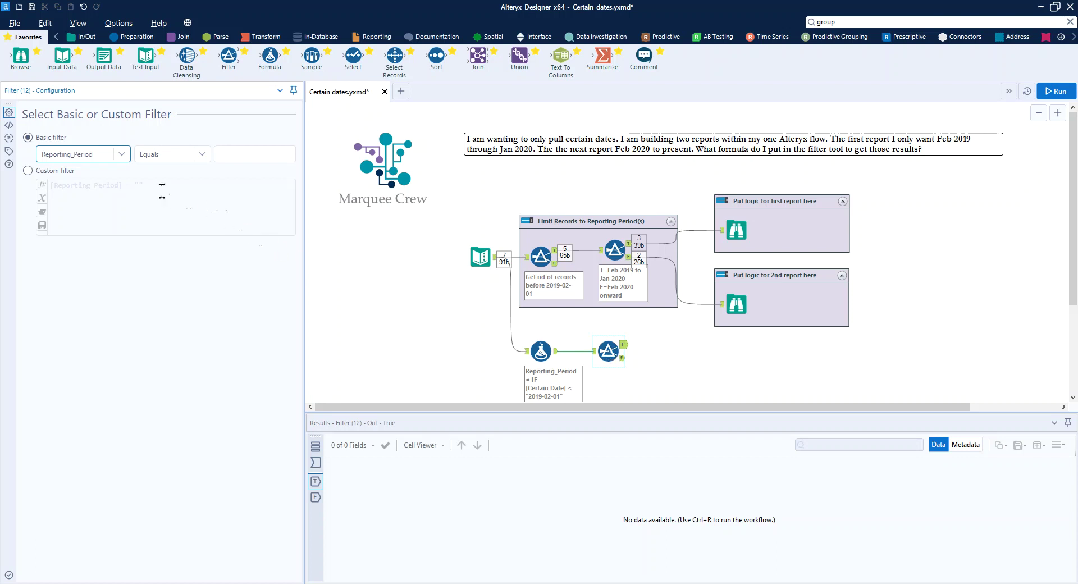
pyautogui.click(240, 153)
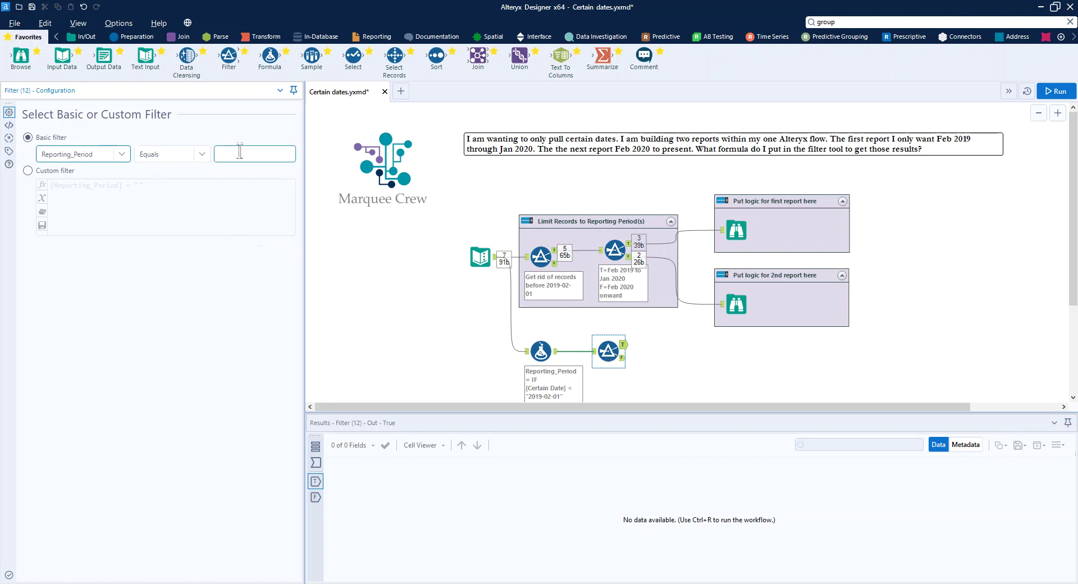
pyautogui.click(200, 156)
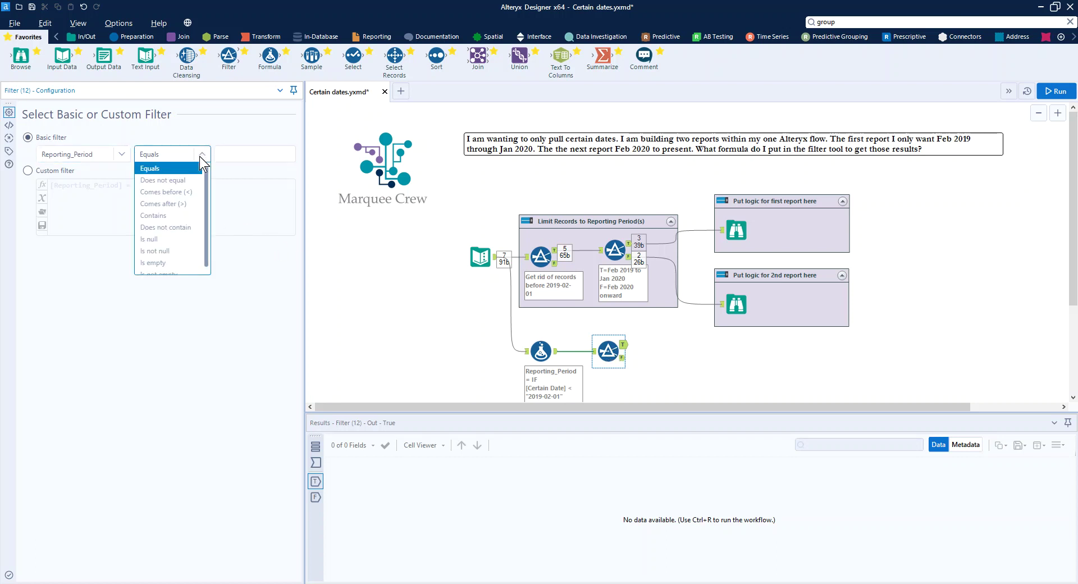
pyautogui.click(191, 252)
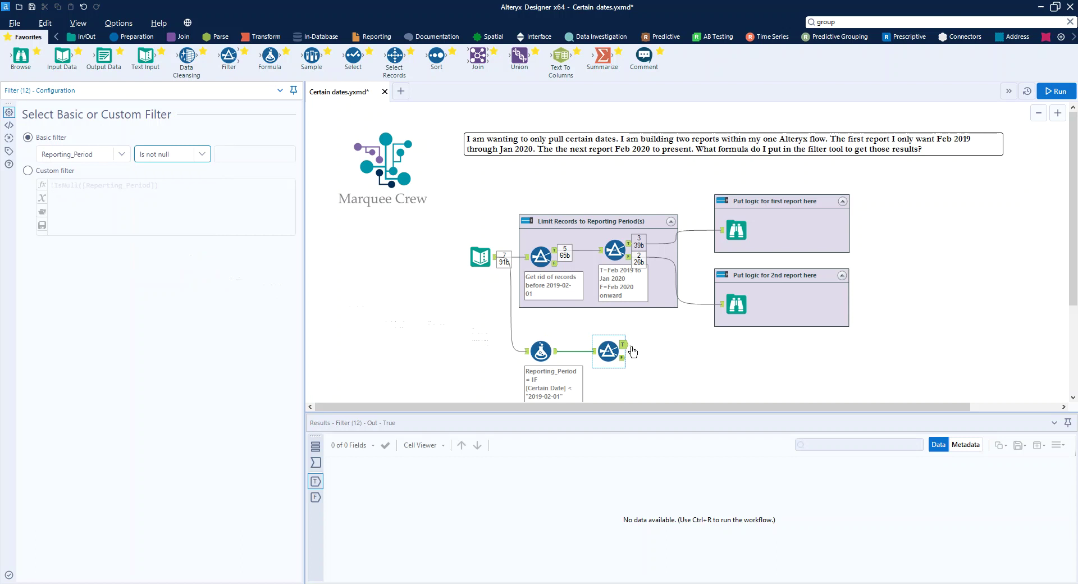
pyautogui.click(736, 285)
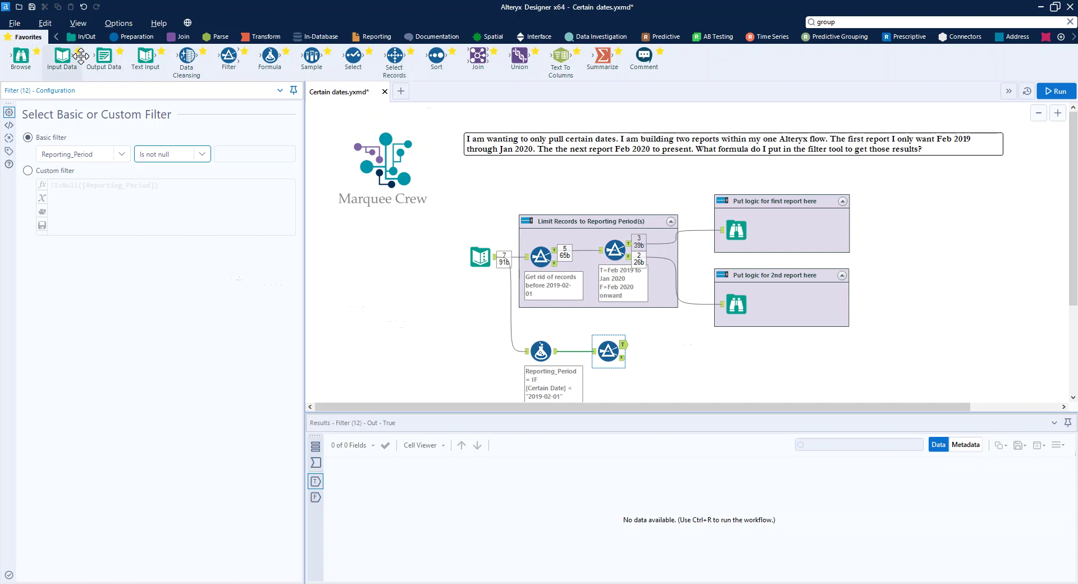
# Attach a Browse to the new filter's True output, then run the workflow and inspect the Reporting_Period values
pyautogui.moveTo(20, 55); pyautogui.dragTo(677, 345)
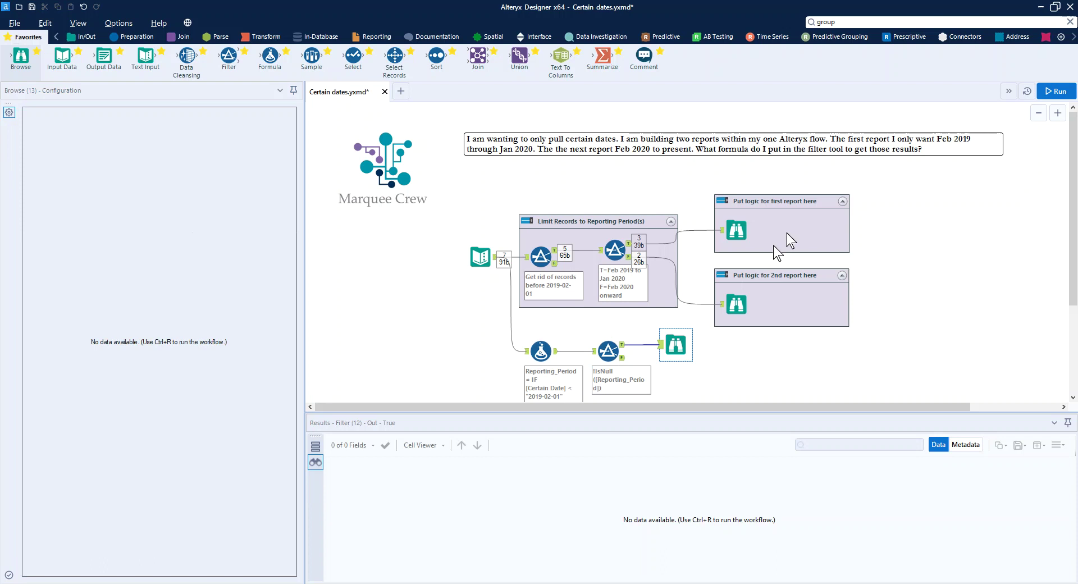
pyautogui.click(1047, 91)
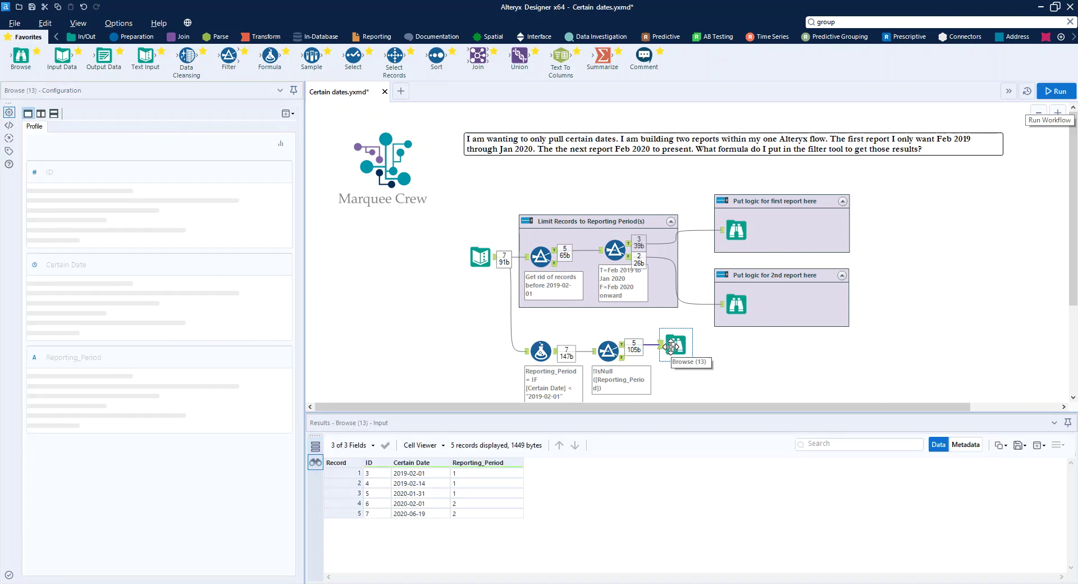
pyautogui.moveTo(486, 475); pyautogui.dragTo(484, 512)
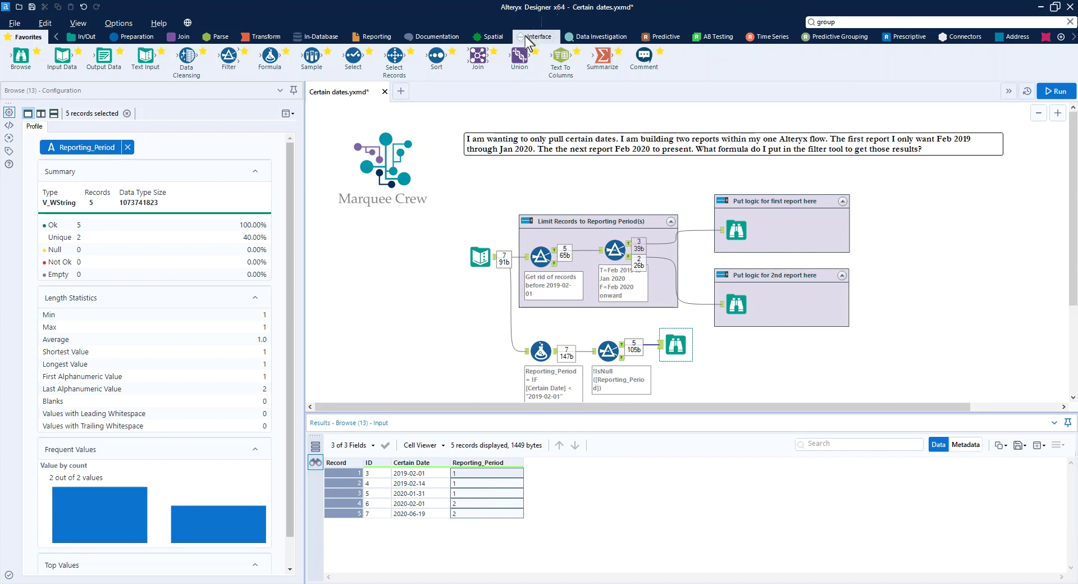
pyautogui.moveTo(519, 56); pyautogui.dragTo(951, 257)
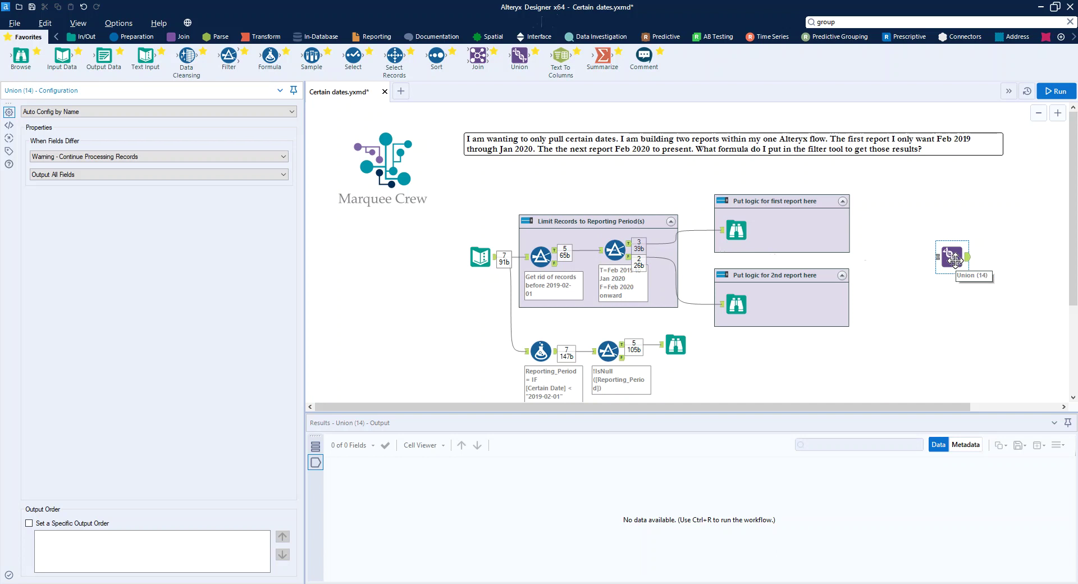
pyautogui.click(955, 258)
pyautogui.hotkey('ctrl', 'r')
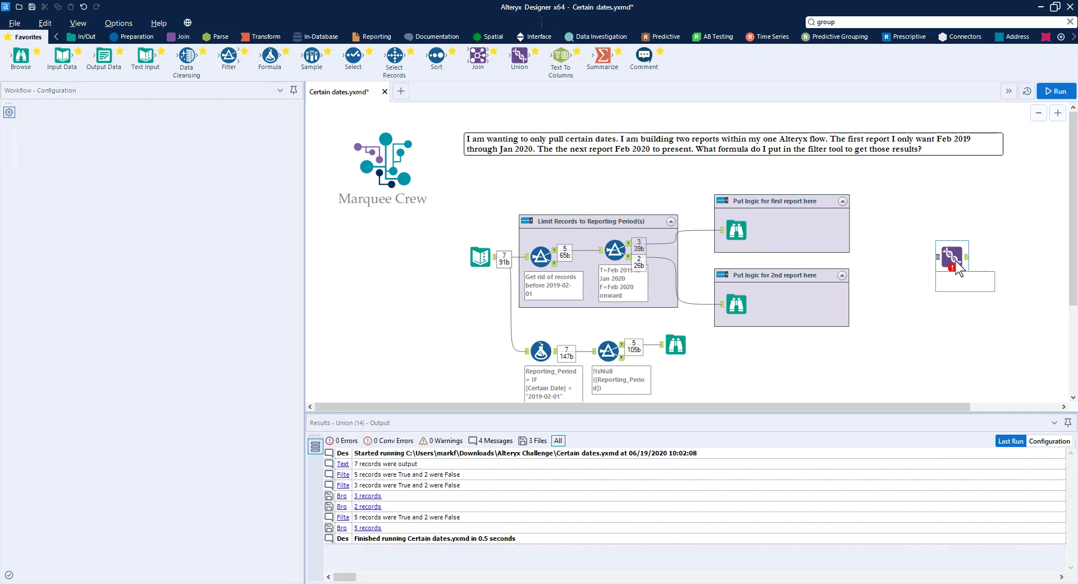
pyautogui.press('Delete')
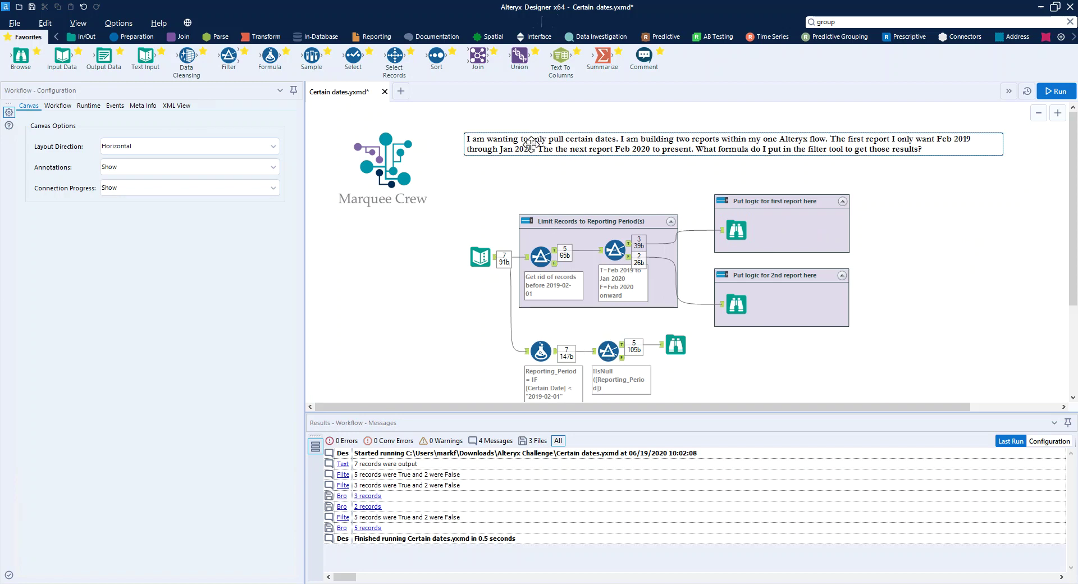
# Add the Formula tool, its not-null filter and their Browse to a new container
pyautogui.moveTo(486, 322); pyautogui.dragTo(691, 371)
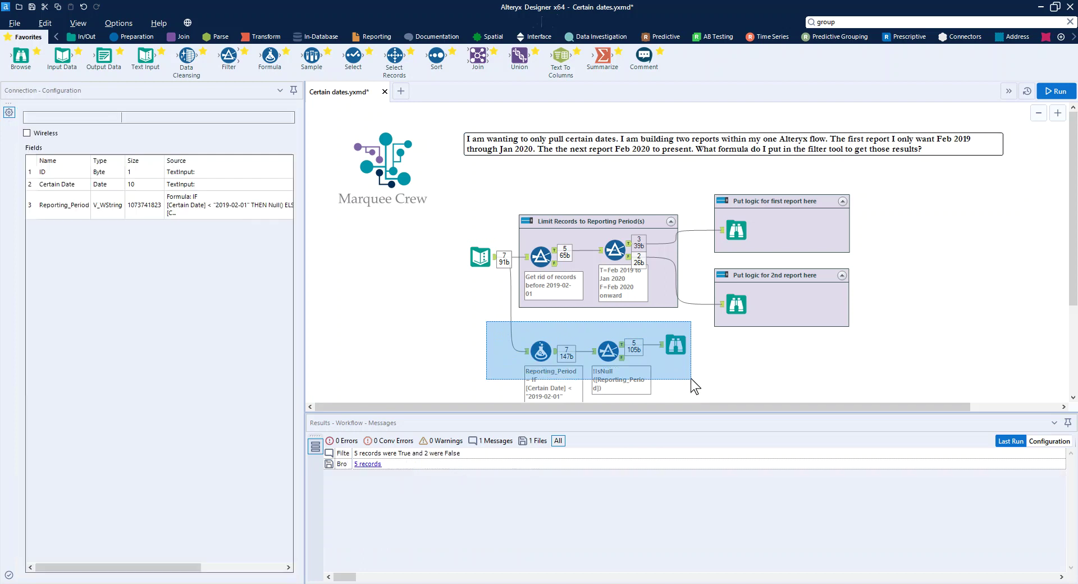
pyautogui.rightClick(674, 345)
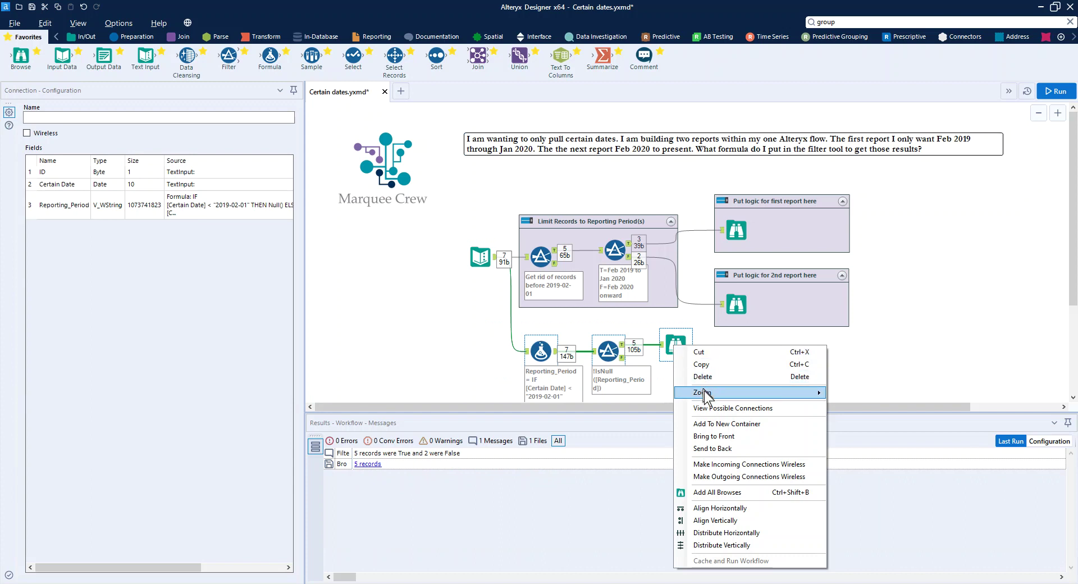
pyautogui.click(715, 421)
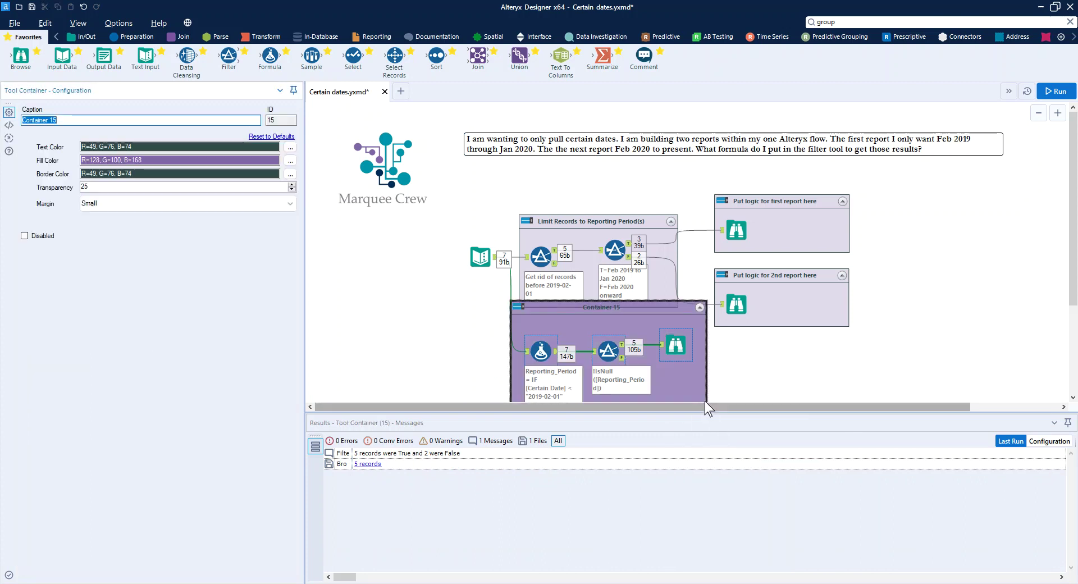
# Set the new container's fill color to teal (R=0, G=148, B=169) and caption it "Possible alternative solution: Keep data together"
pyautogui.click(290, 161)
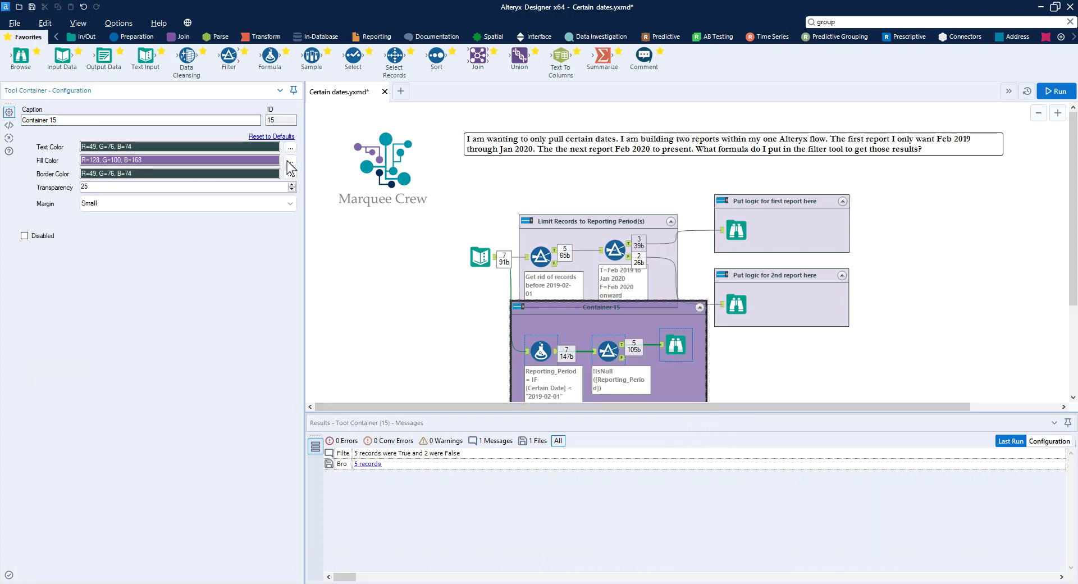
pyautogui.click(438, 261)
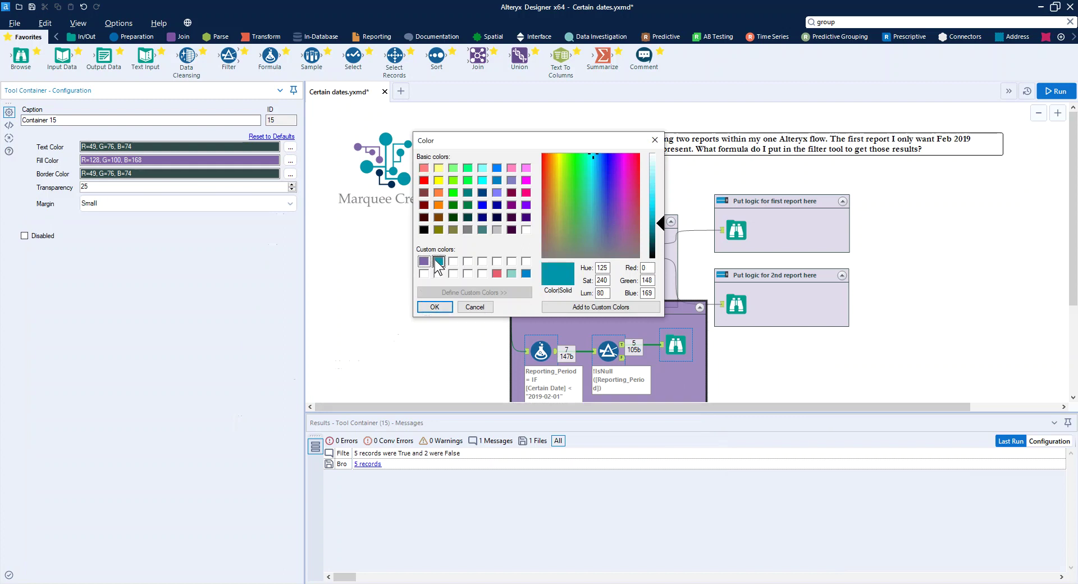
pyautogui.click(435, 307)
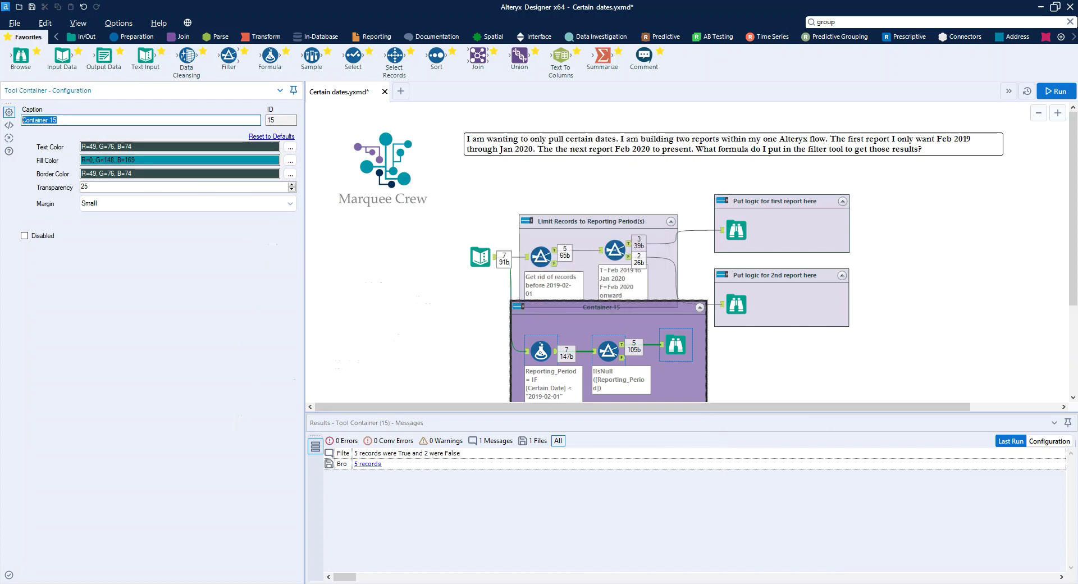
pyautogui.write('Possible alter')
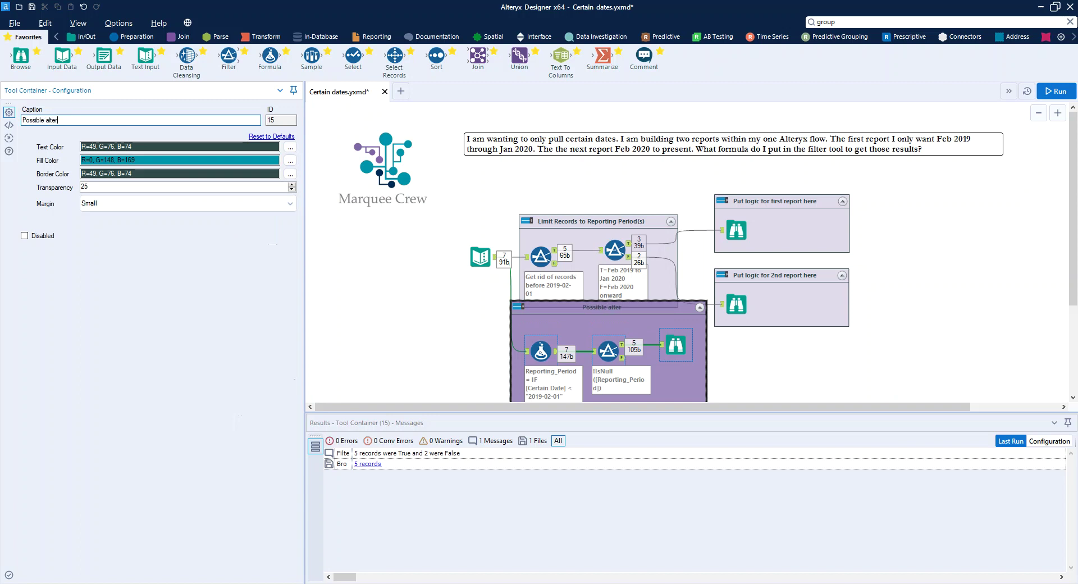
pyautogui.write('native solution')
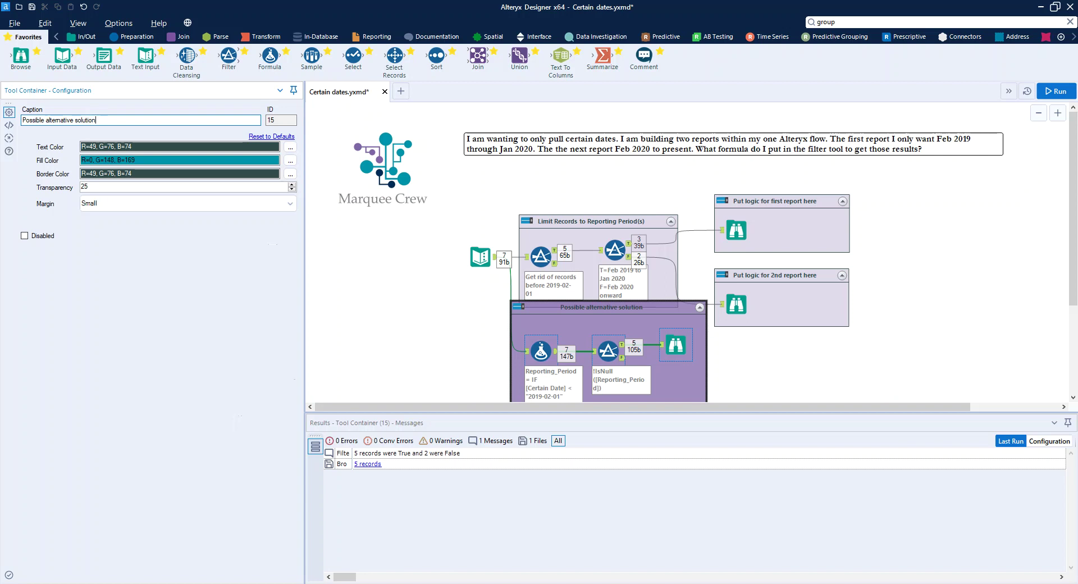
pyautogui.write(':  Keep data together')
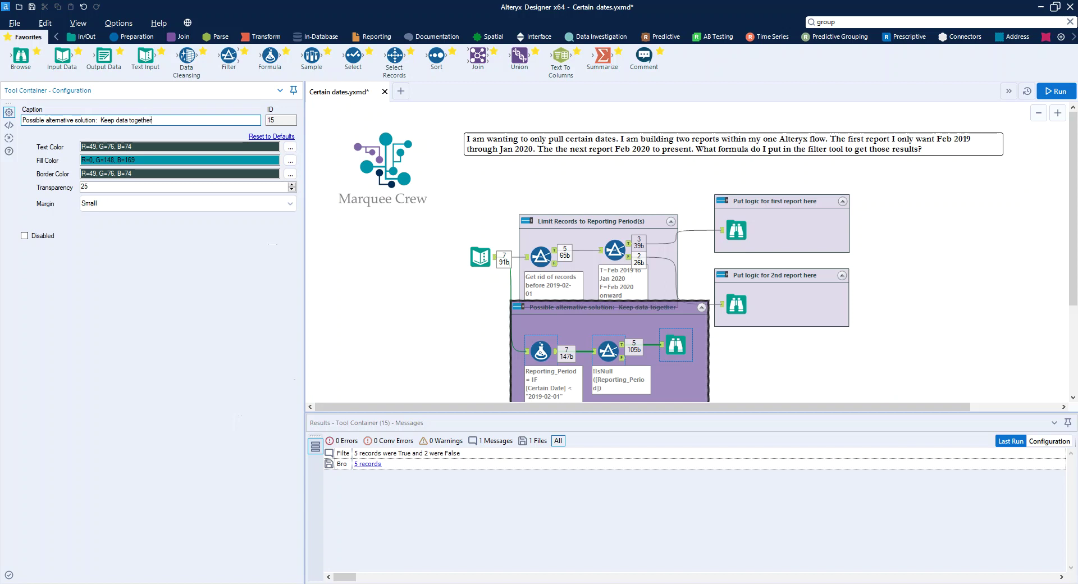
# Give the alternative-solution container transparency 75 and margin None, and move it below the Limit Records to Reporting Period(s) container
pyautogui.doubleClick(86, 185)
pyautogui.write('75')
pyautogui.click(103, 206)
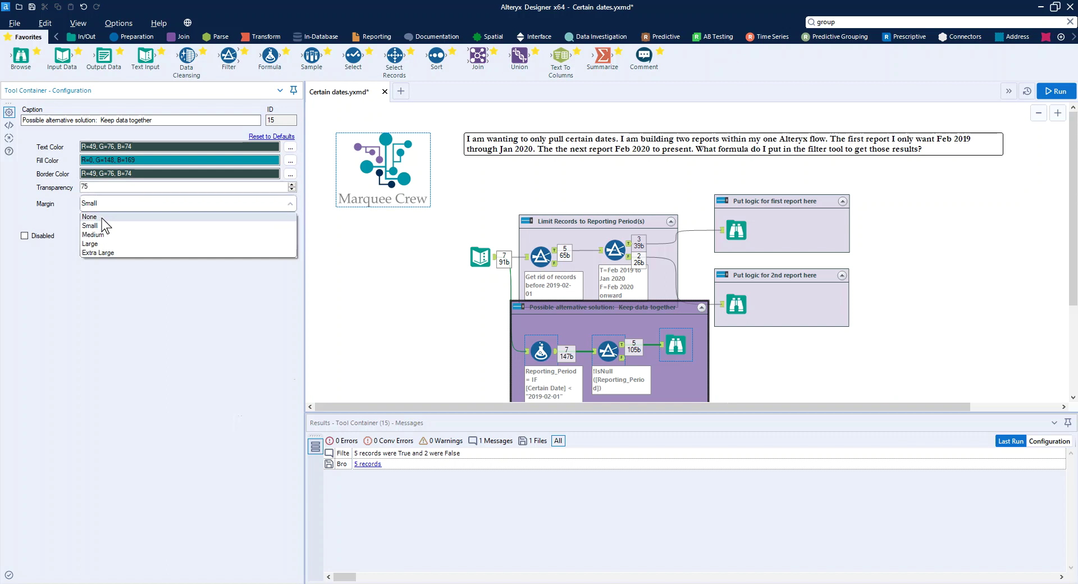
pyautogui.click(104, 216)
pyautogui.moveTo(565, 309); pyautogui.dragTo(572, 351)
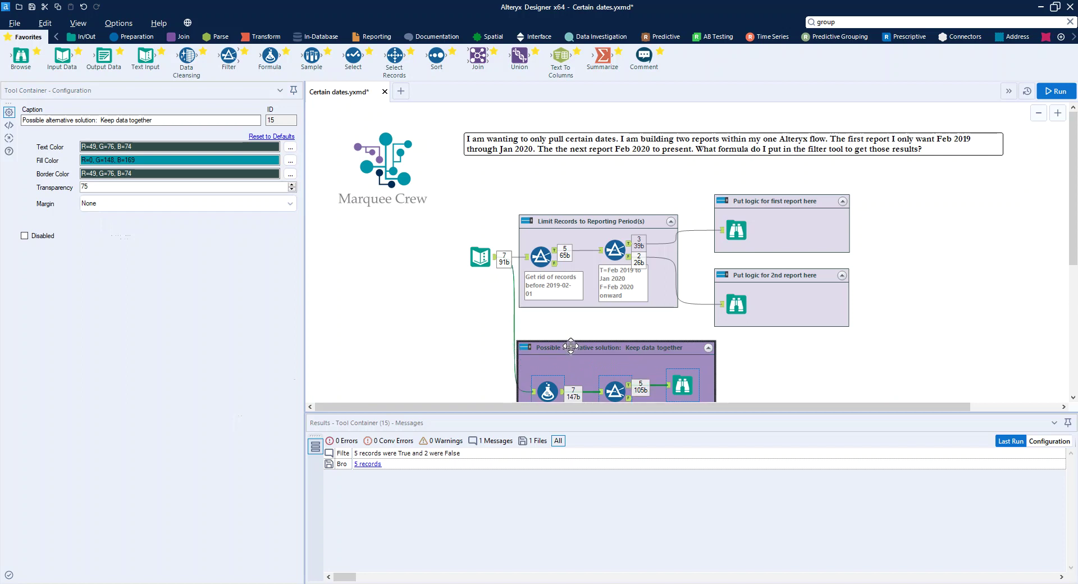
# Disable the alternative-solution container and save the workflow
pyautogui.click(24, 236)
pyautogui.click(951, 318)
pyautogui.hotkey('ctrl', 'r')
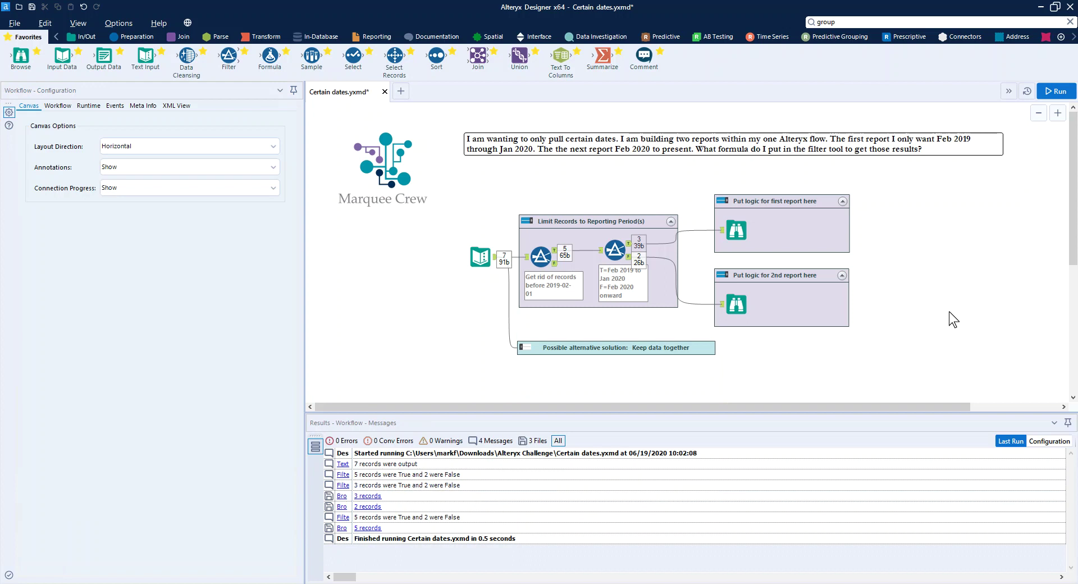
pyautogui.click(17, 25)
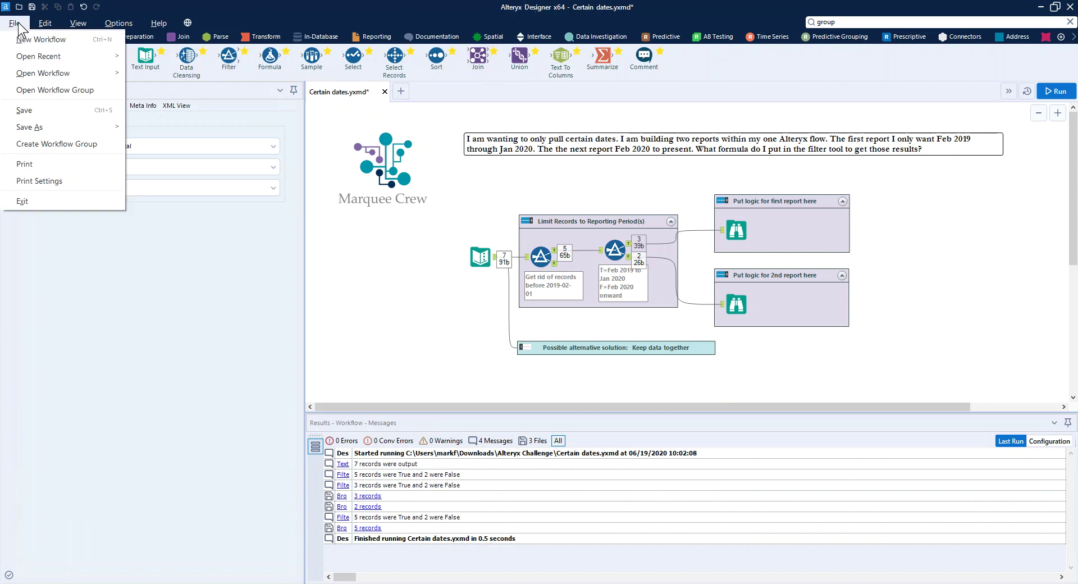
pyautogui.click(46, 111)
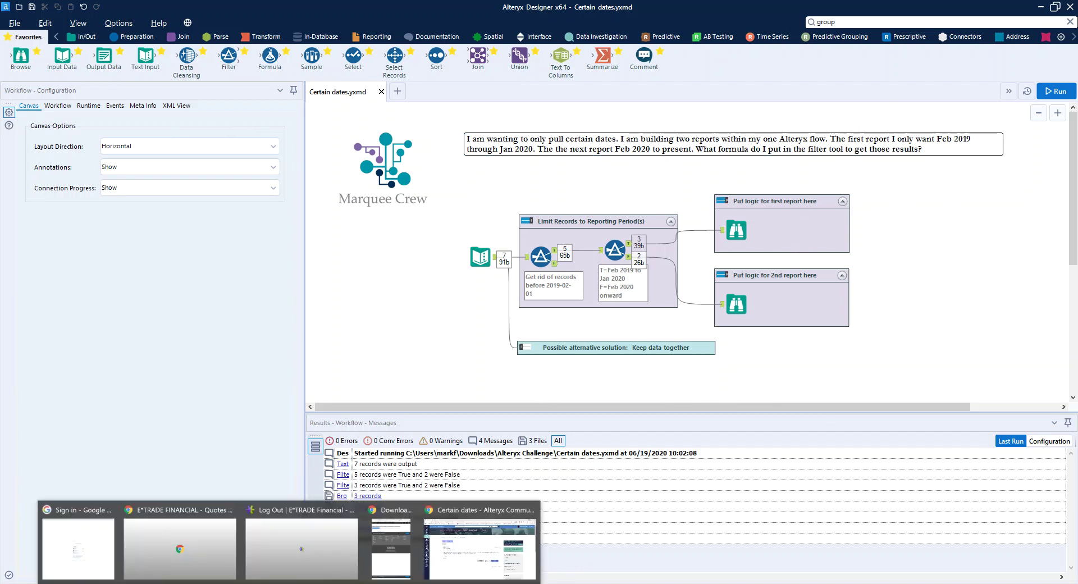
# Switch to the "Certain dates" thread on Alteryx Community in Chrome, reload it and read through the replies
pyautogui.click(457, 570)
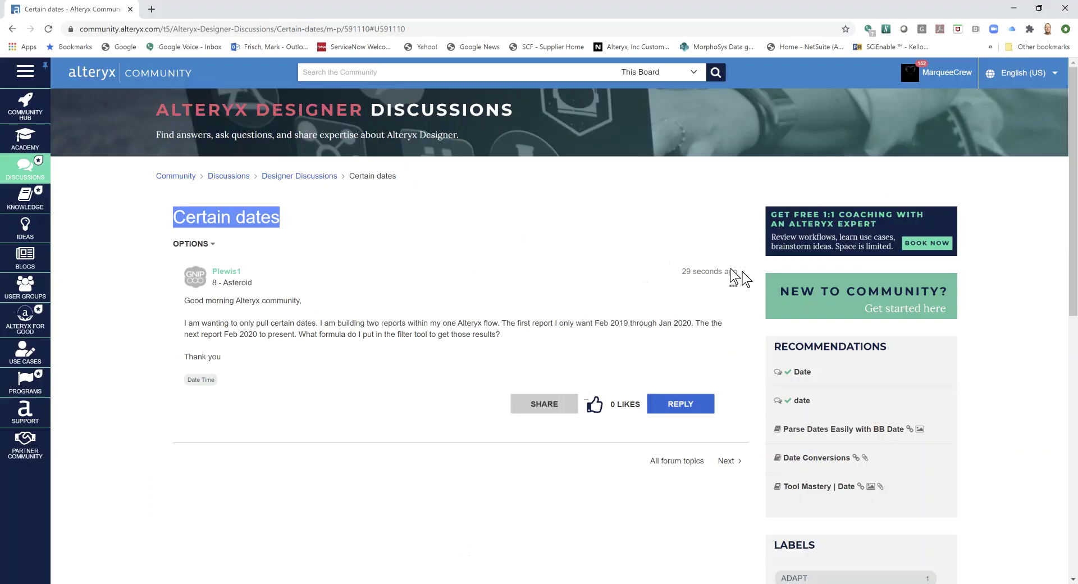
pyautogui.click(49, 29)
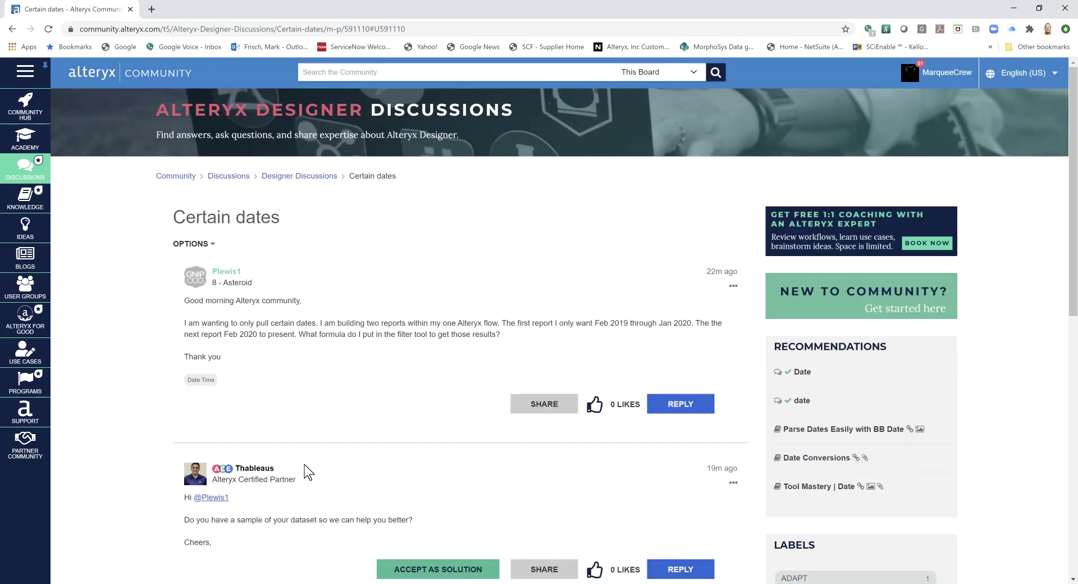
pyautogui.scroll(-2, 307, 472)
pyautogui.scroll(-2, 308, 472)
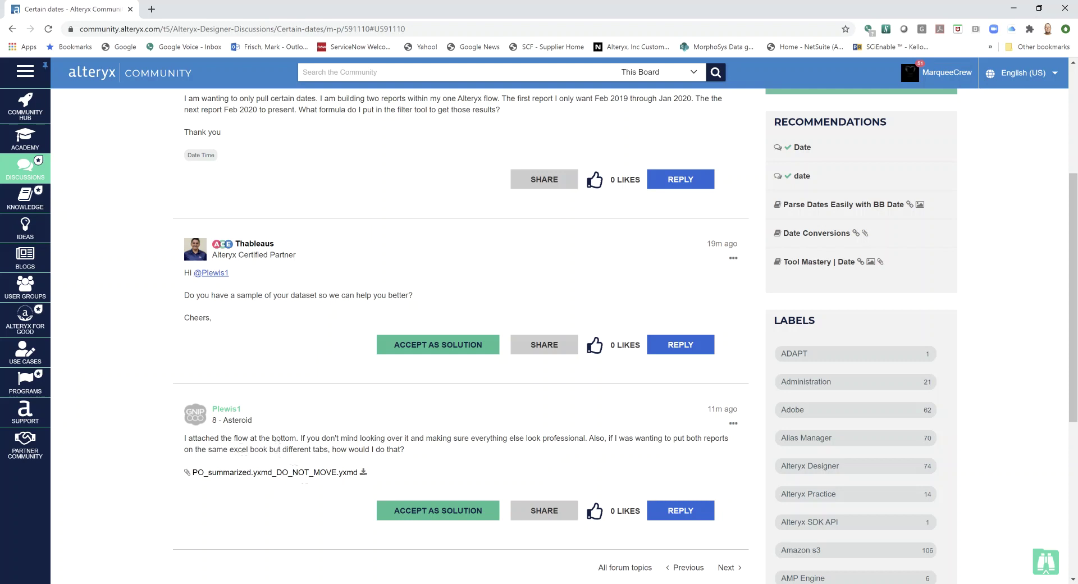
pyautogui.scroll(-1, 401, 445)
pyautogui.scroll(-2, 401, 446)
pyautogui.scroll(3, 403, 449)
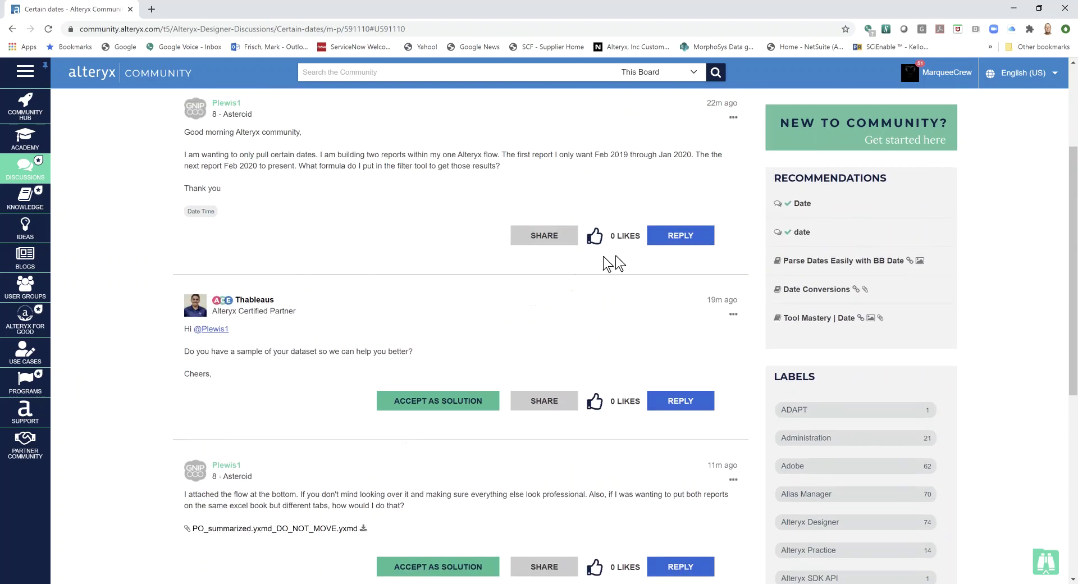
# Start a reply to the original question, mention its author and begin a new paragraph with "Hi"
pyautogui.click(691, 246)
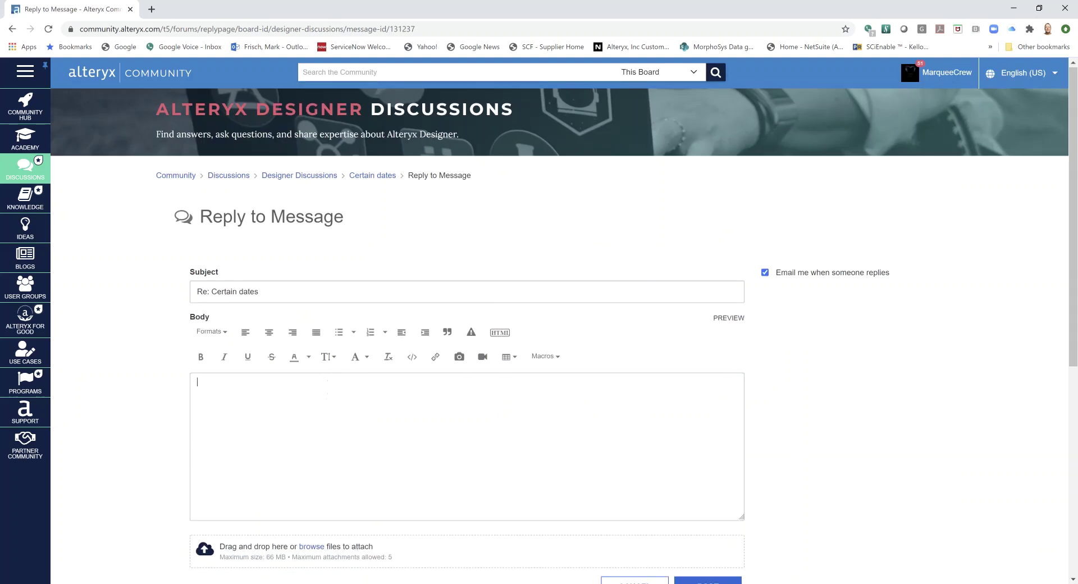
pyautogui.write('@')
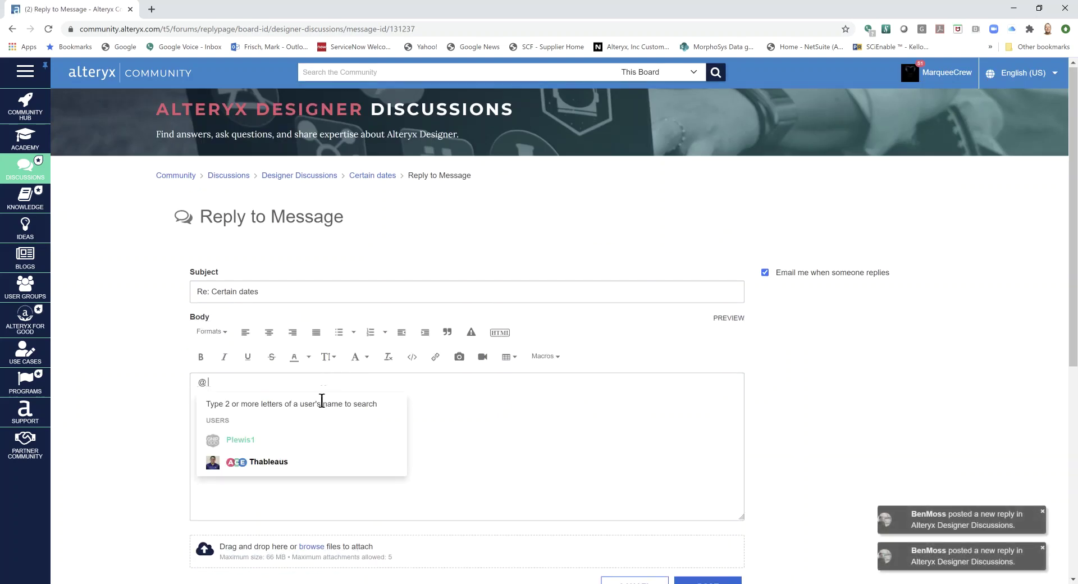
pyautogui.click(268, 440)
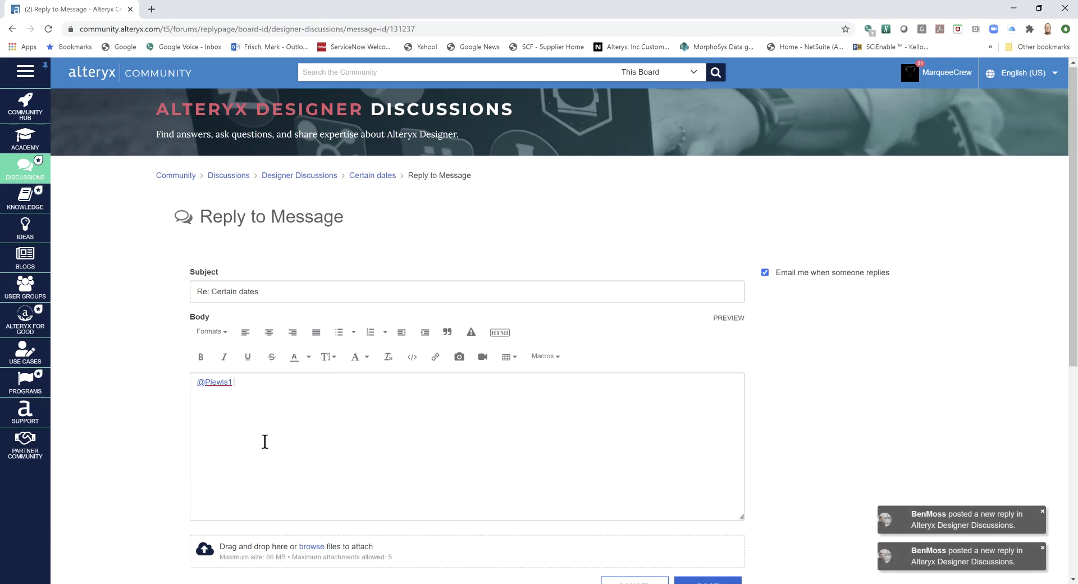
pyautogui.write('\\')
pyautogui.press('Return')
pyautogui.write('Hi')
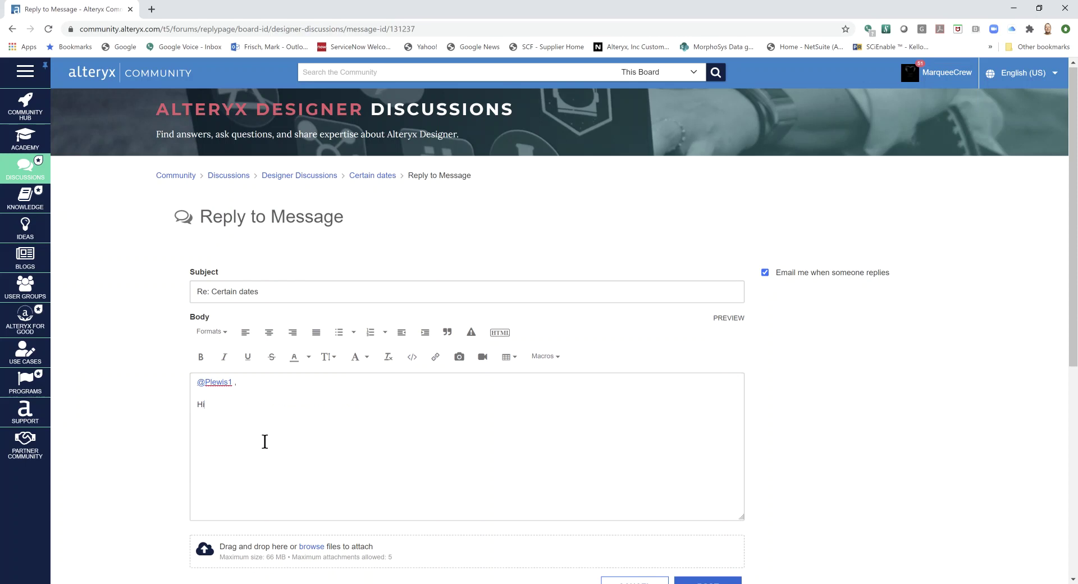
# Continue the greeting with "Thanks for the post. I'm using it for a youtube opportunity to answer the community."
pyautogui.write("!  Thanks for the post.  I'm using it for a youtube ")
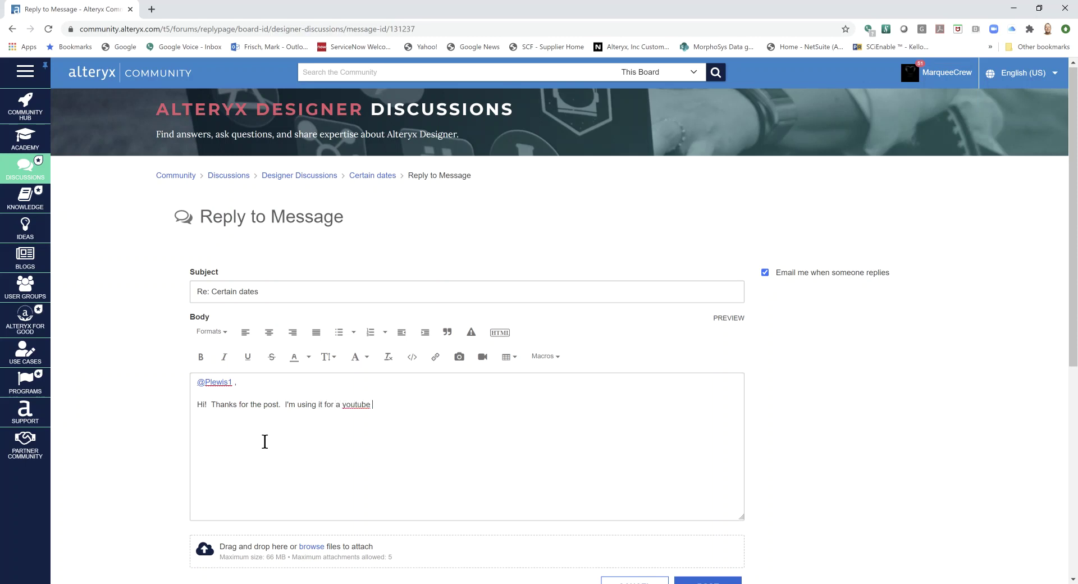
pyautogui.write("opportunity to answer the community.  I've")
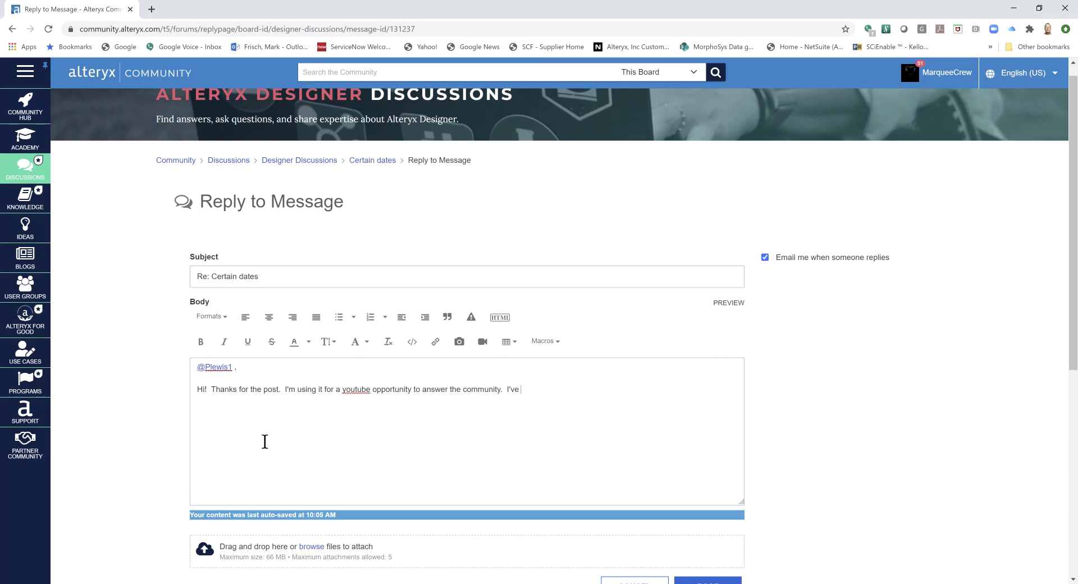
pyautogui.press('BackSpace')
pyautogui.press('BackSpace')
pyautogui.press('BackSpace')
pyautogui.press('BackSpace')
pyautogui.press('BackSpace')
# Add the sentence "We've answered your post with a skeleton workflow to demonstrate the separation of a single source of data into two processes within one workflow."
pyautogui.write("We've answered your post with a skeleton")
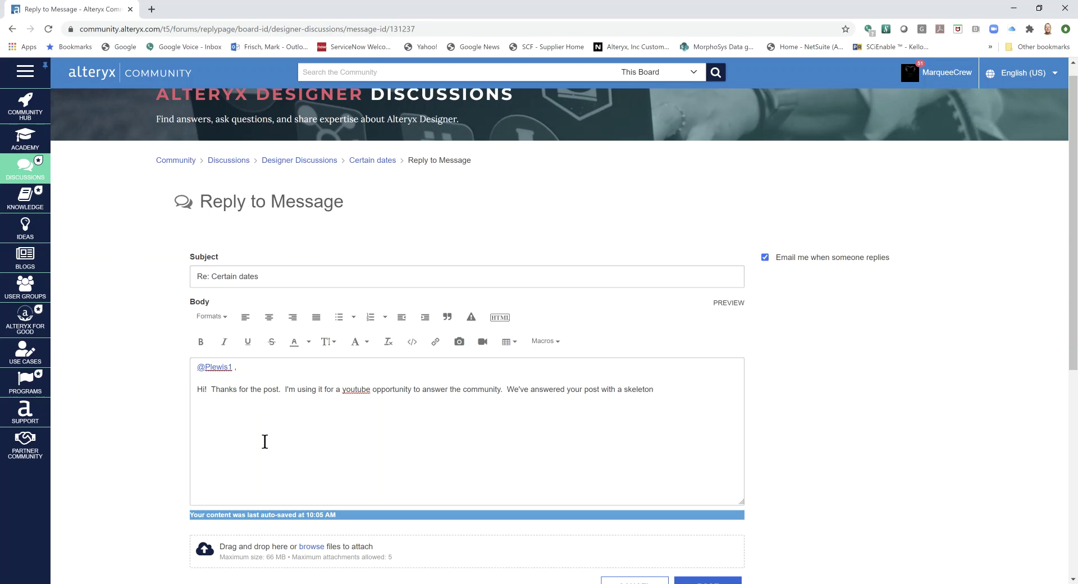
pyautogui.write(' workflow to demonstrate the separatio')
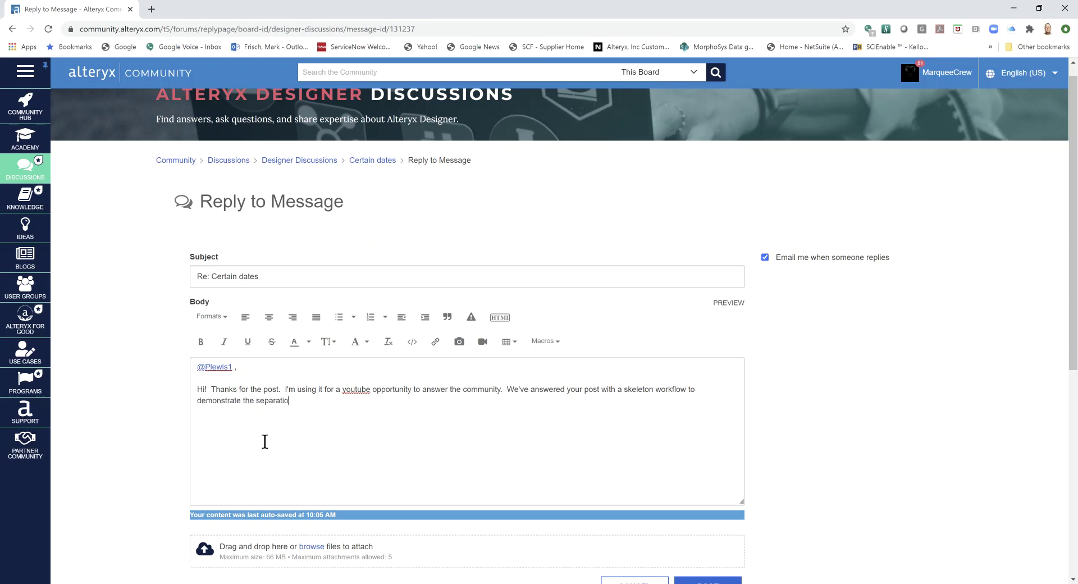
pyautogui.write('n of a single sourc')
pyautogui.write('e of data in')
pyautogui.write('to two proces')
pyautogui.write('ses within o')
pyautogui.write('ther')
pyautogui.press('BackSpace')
pyautogui.press('BackSpace')
pyautogui.press('BackSpace')
pyautogui.press('BackSpace')
pyautogui.write('ne workflow.  Please check it ou')
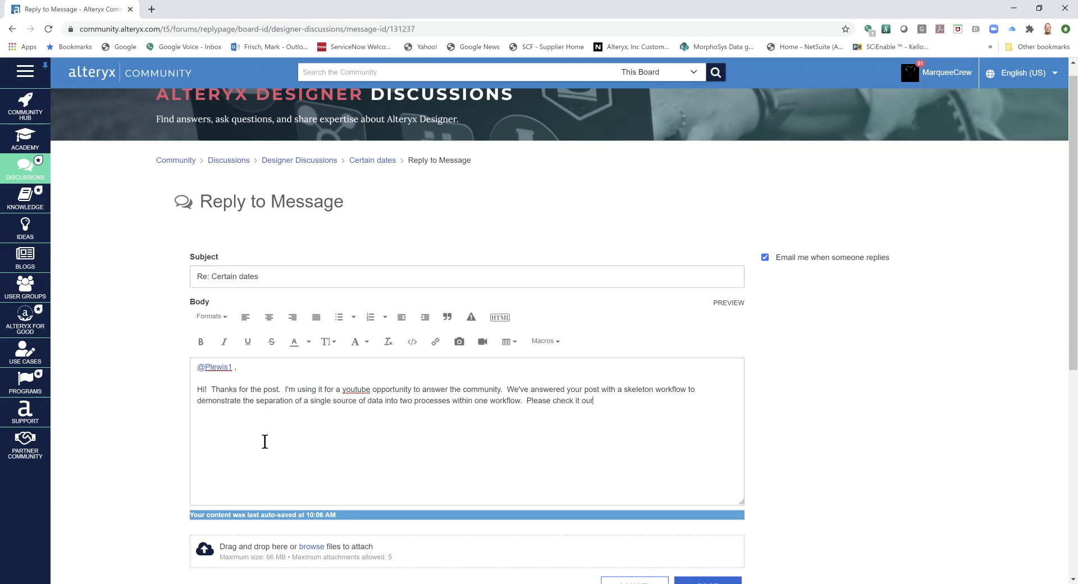
# End the reply with "Please check it out!!!" and sign off with "Cheers," and the writer's first name
pyautogui.write('t!!!  ')
pyautogui.write('Cheers,')
pyautogui.press('Return')
pyautogui.write('Mark')
# Attach Certain dates.yxmd from the recent files to the reply and post it
pyautogui.scroll(-2, 265, 441)
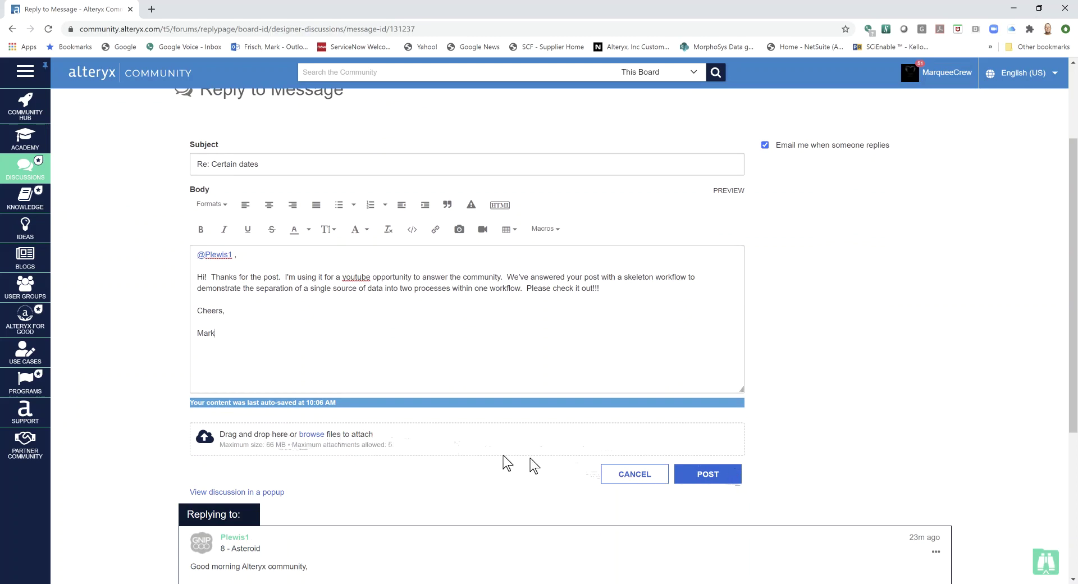
pyautogui.click(307, 435)
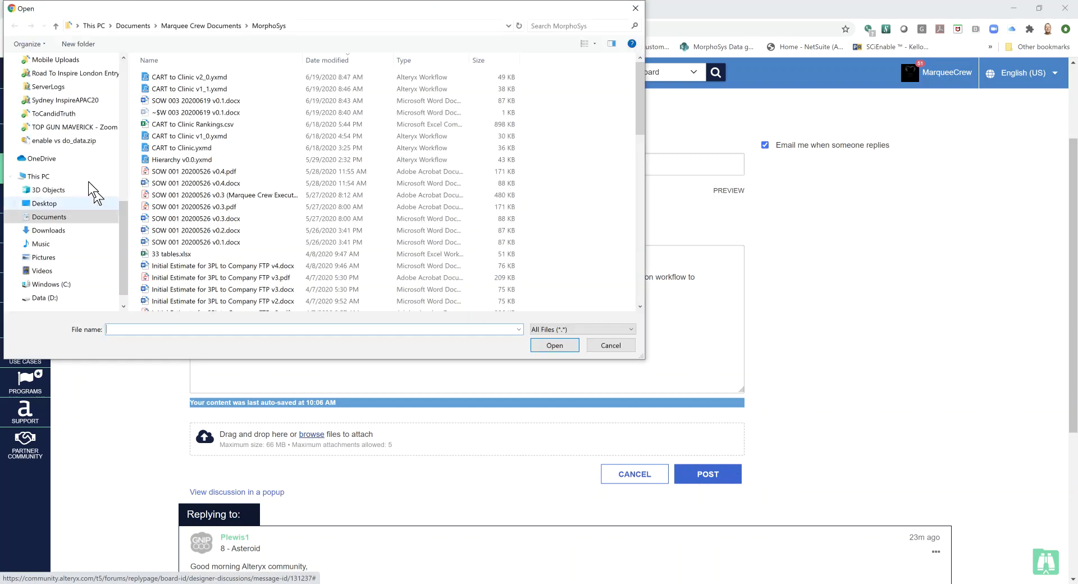
pyautogui.scroll(10, 50, 90)
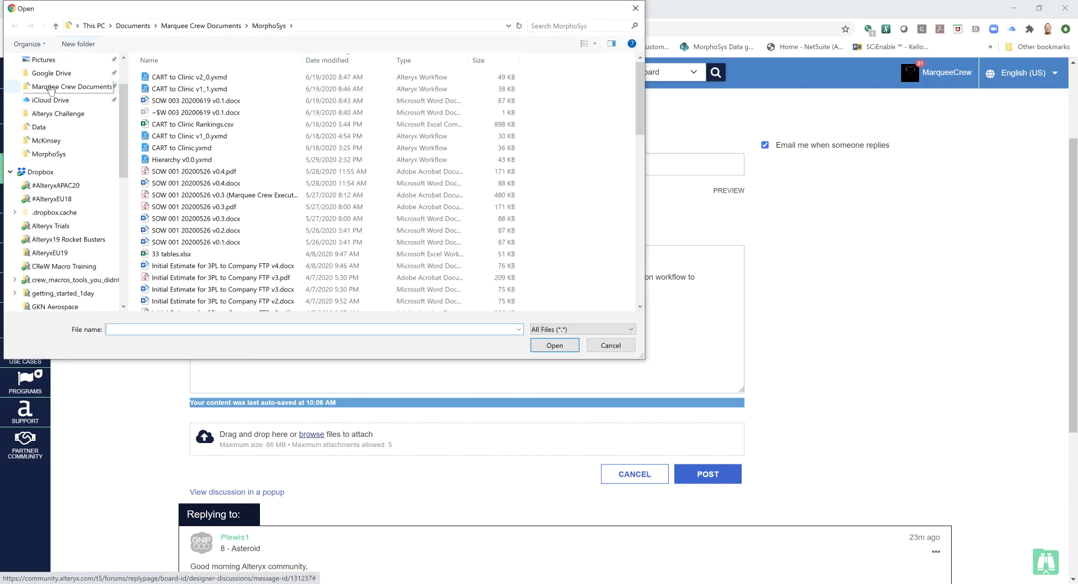
pyautogui.scroll(2, 51, 89)
pyautogui.click(39, 69)
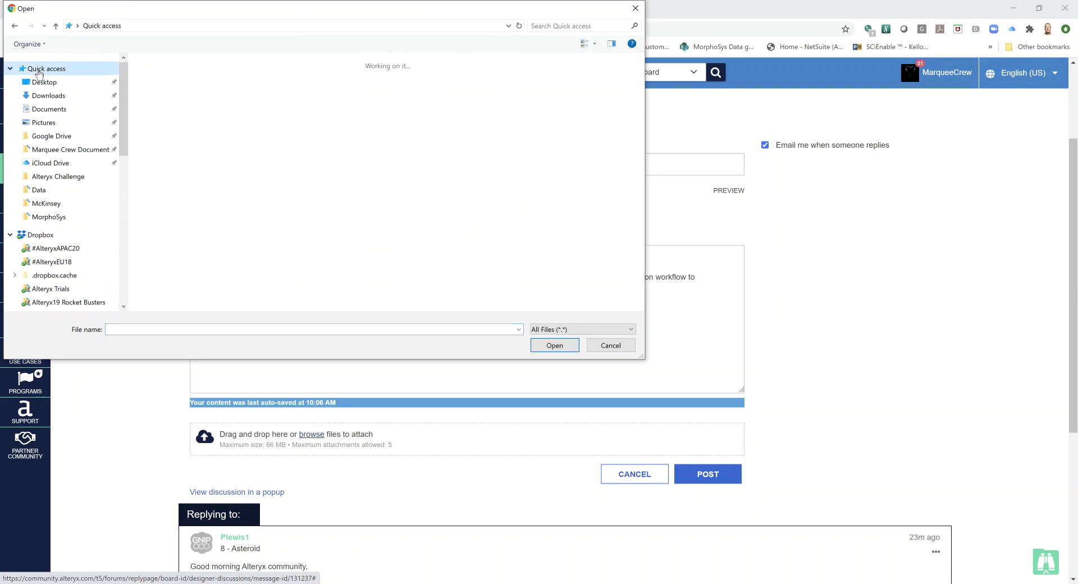
pyautogui.click(202, 248)
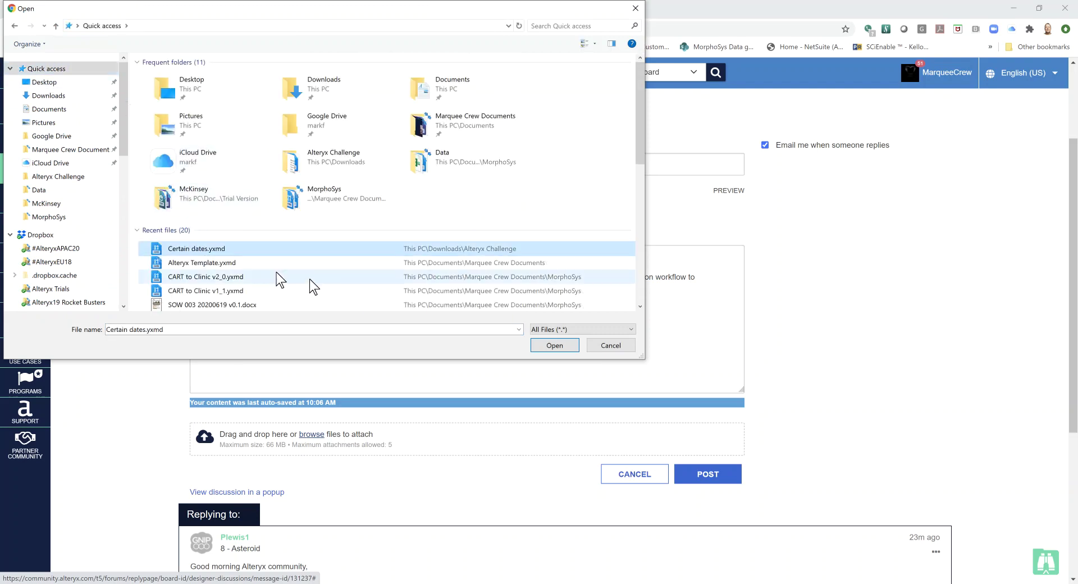
pyautogui.click(566, 346)
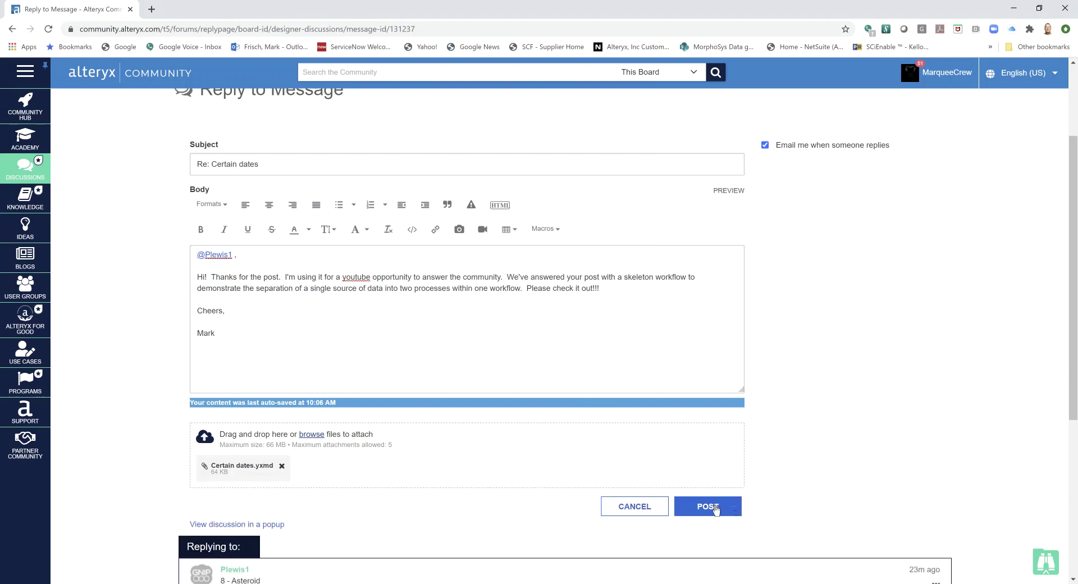
pyautogui.click(715, 505)
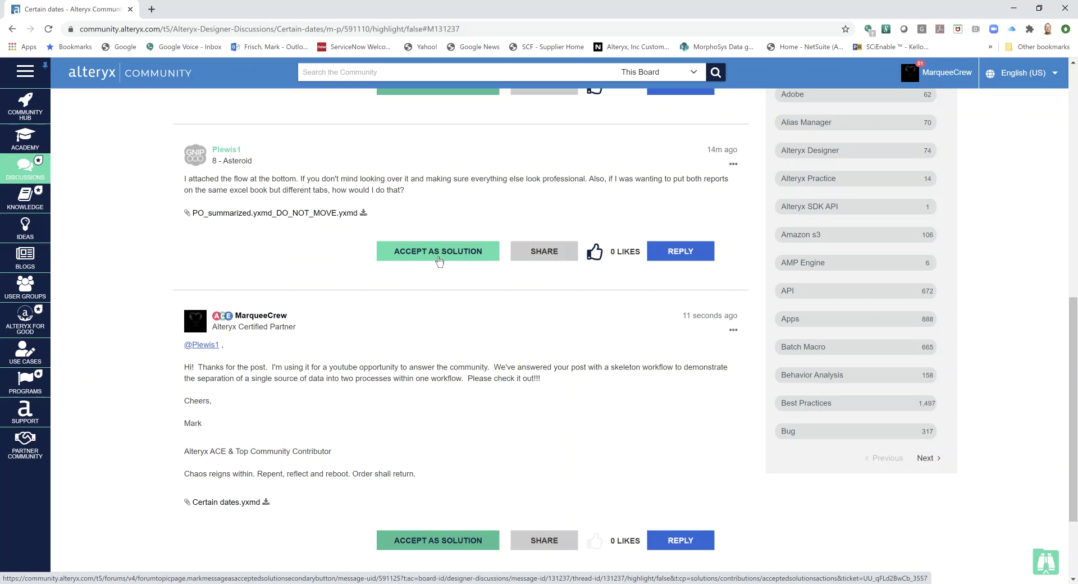
# Download the asker's attachment PO_summarized.yxmd_DO_NOT_MOVE.yxmd from the thread and open it in Alteryx Designer
pyautogui.scroll(1, 447, 365)
pyautogui.scroll(-3, 446, 365)
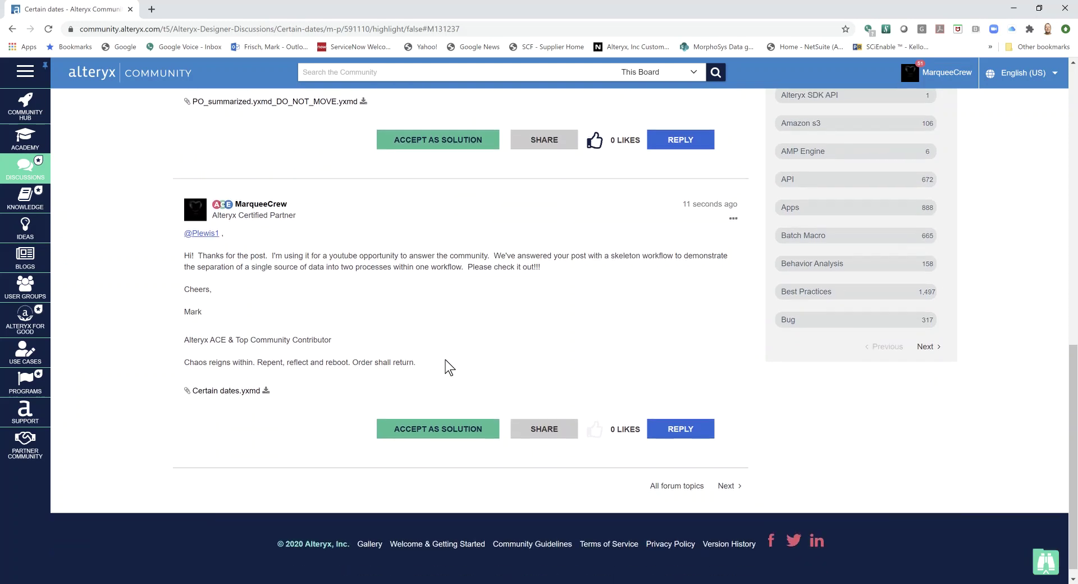
pyautogui.scroll(3, 449, 367)
pyautogui.scroll(3, 448, 368)
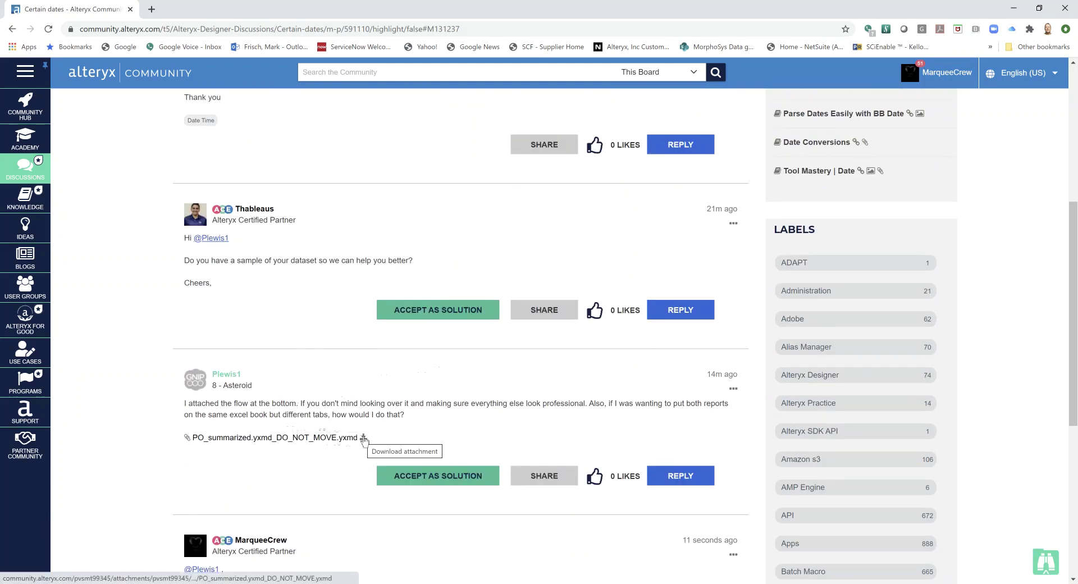
pyautogui.click(363, 438)
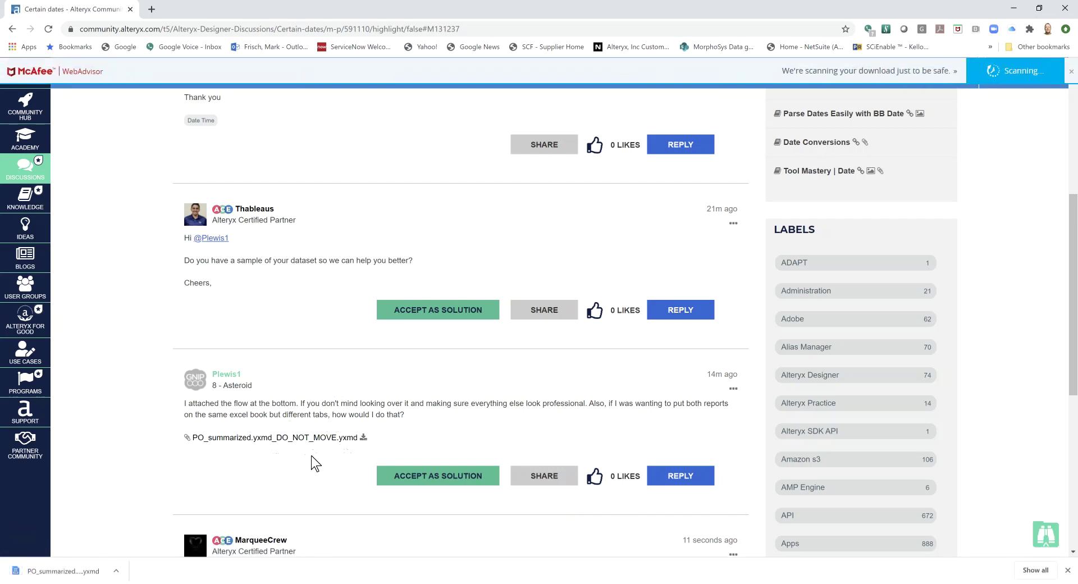
pyautogui.click(82, 576)
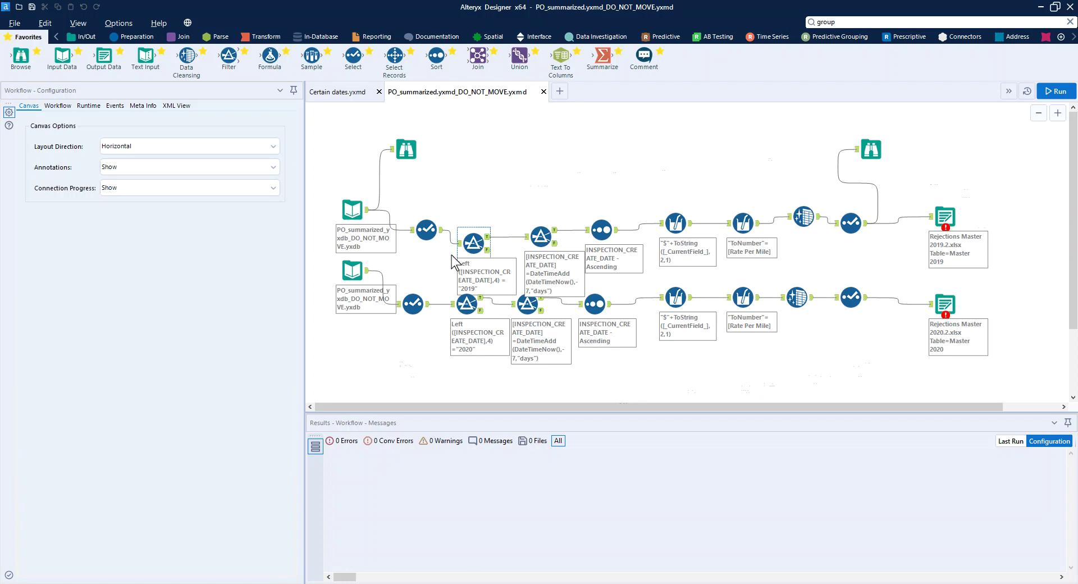
# Line up the Input Data, Select and Filter tools of the 2019 and 2020 branches into straight, evenly spaced rows
pyautogui.moveTo(353, 271); pyautogui.dragTo(352, 298)
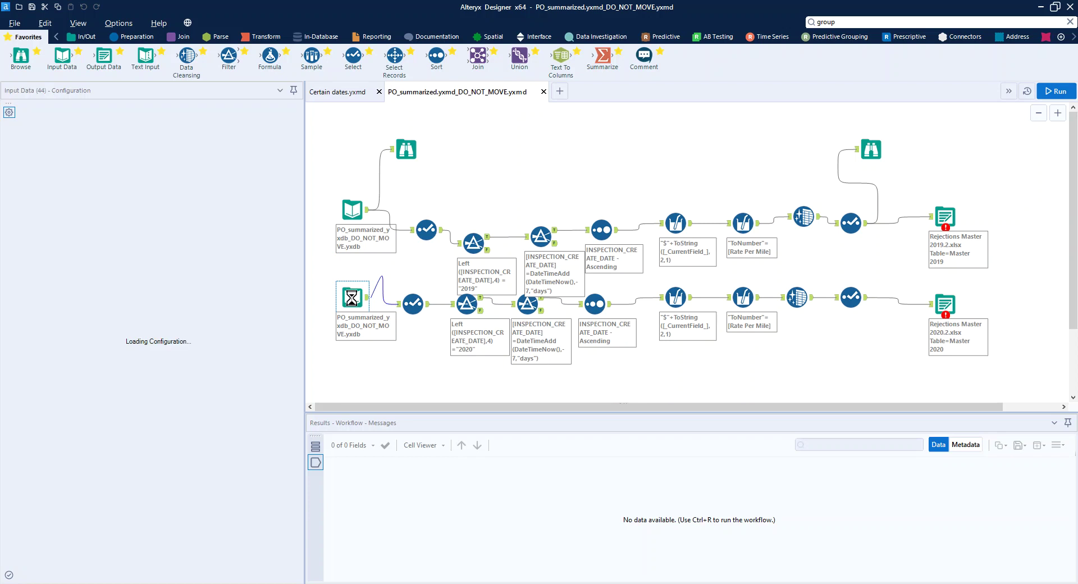
pyautogui.moveTo(355, 212); pyautogui.dragTo(352, 235)
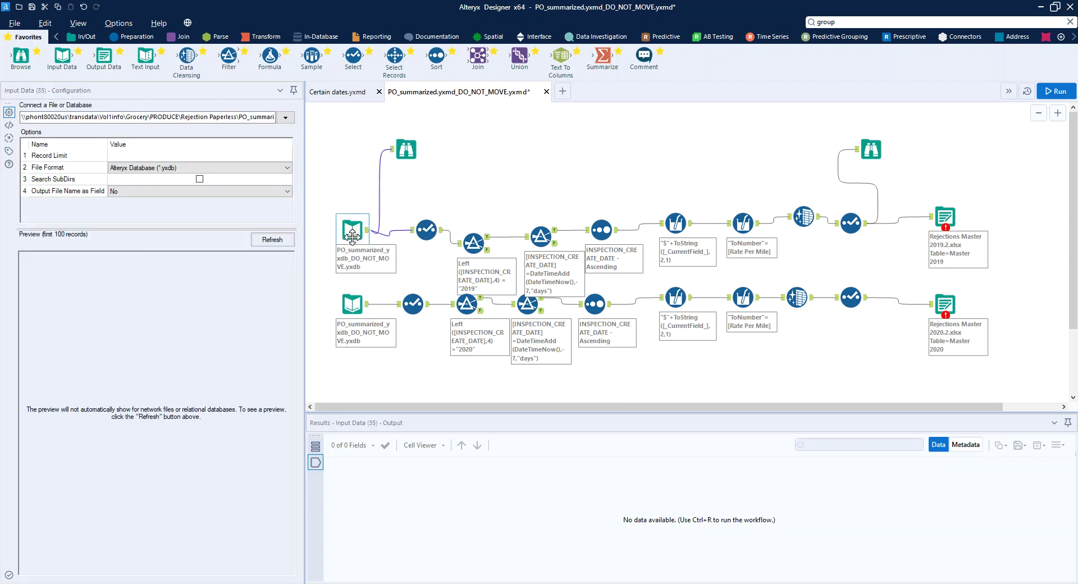
pyautogui.click(473, 243)
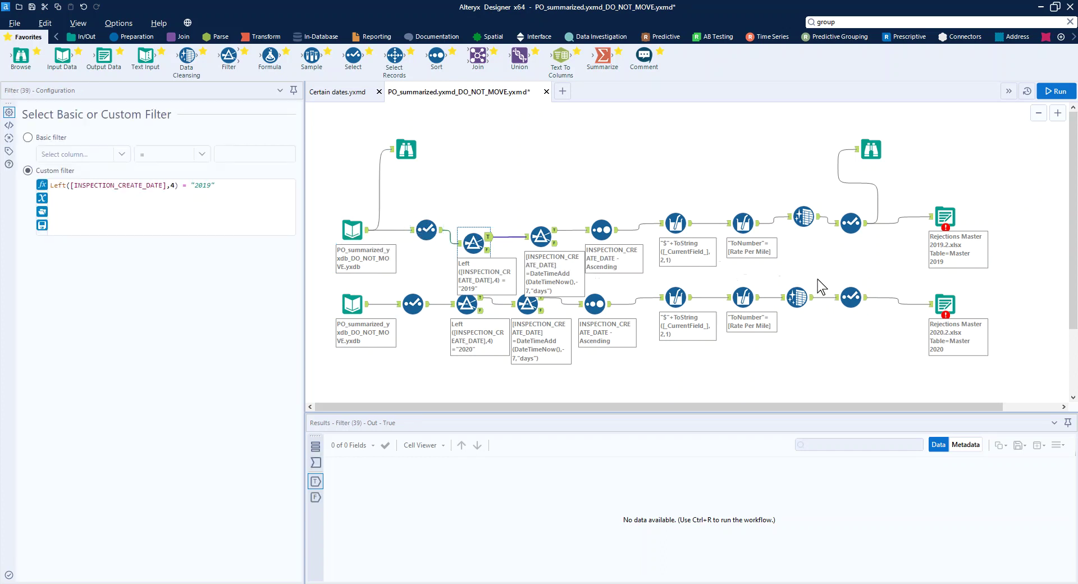
pyautogui.moveTo(419, 298); pyautogui.dragTo(432, 298)
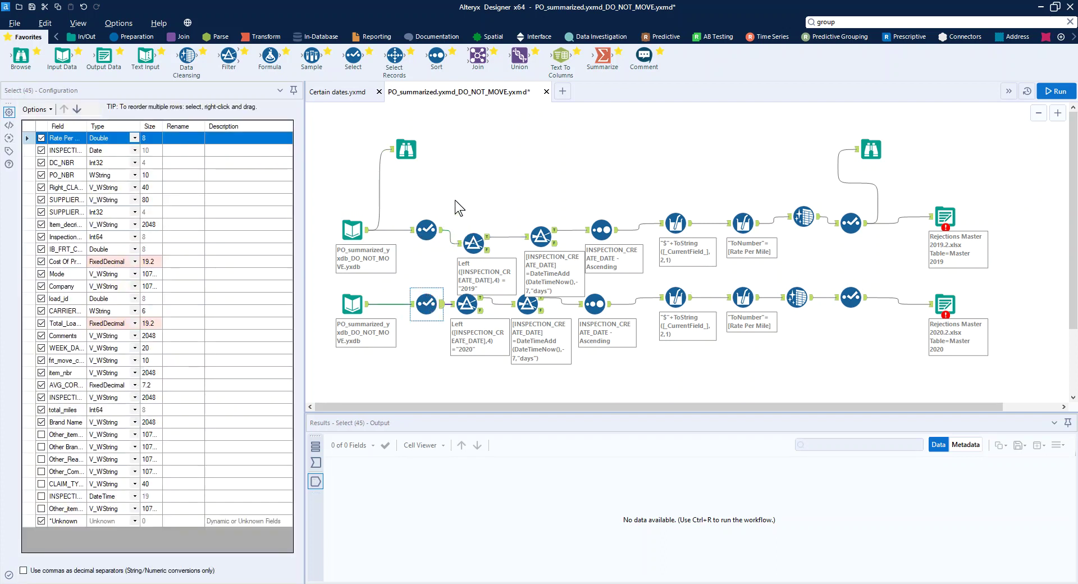
pyautogui.moveTo(473, 243); pyautogui.dragTo(541, 223)
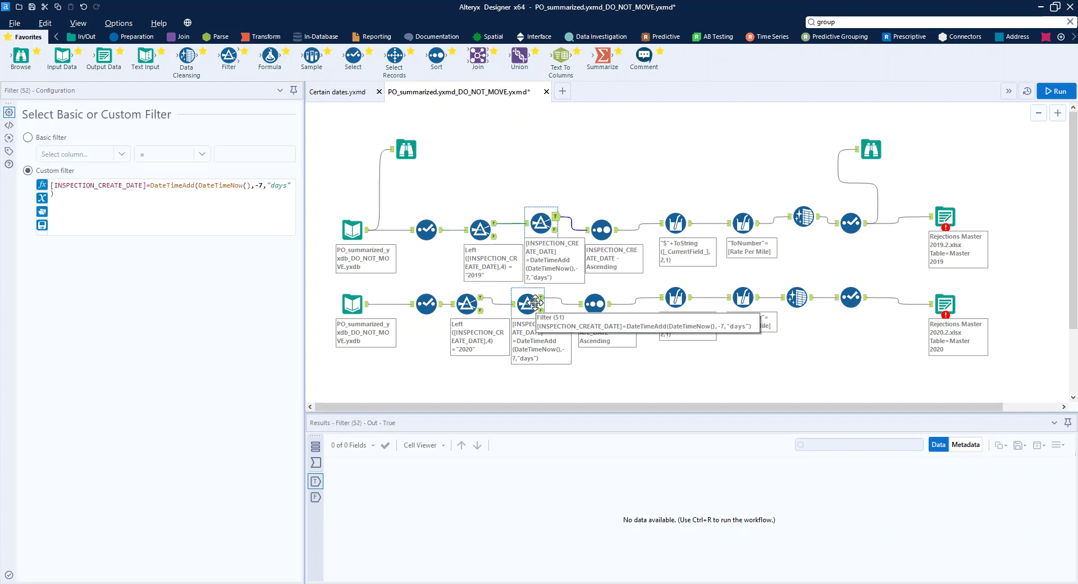
pyautogui.moveTo(466, 303); pyautogui.dragTo(539, 302)
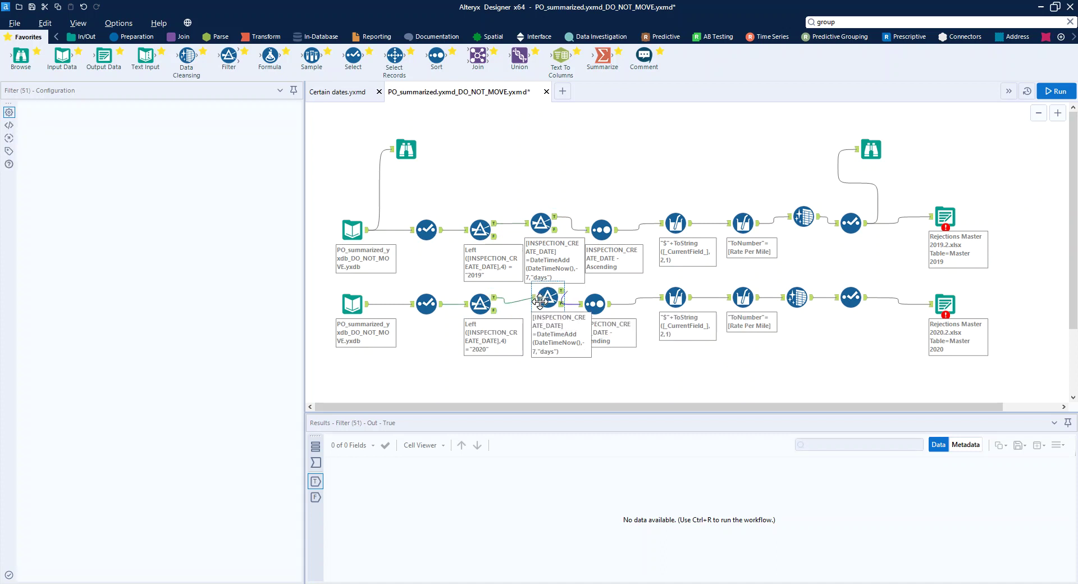
# Line up the Sort tools and the "$"+ToString Multi-Field Formula tools in both branches
pyautogui.click(598, 304)
pyautogui.moveTo(597, 305); pyautogui.dragTo(613, 292)
pyautogui.moveTo(611, 234); pyautogui.dragTo(617, 220)
pyautogui.keyDown('ctrl'); pyautogui.click(676, 226); pyautogui.keyUp('ctrl')
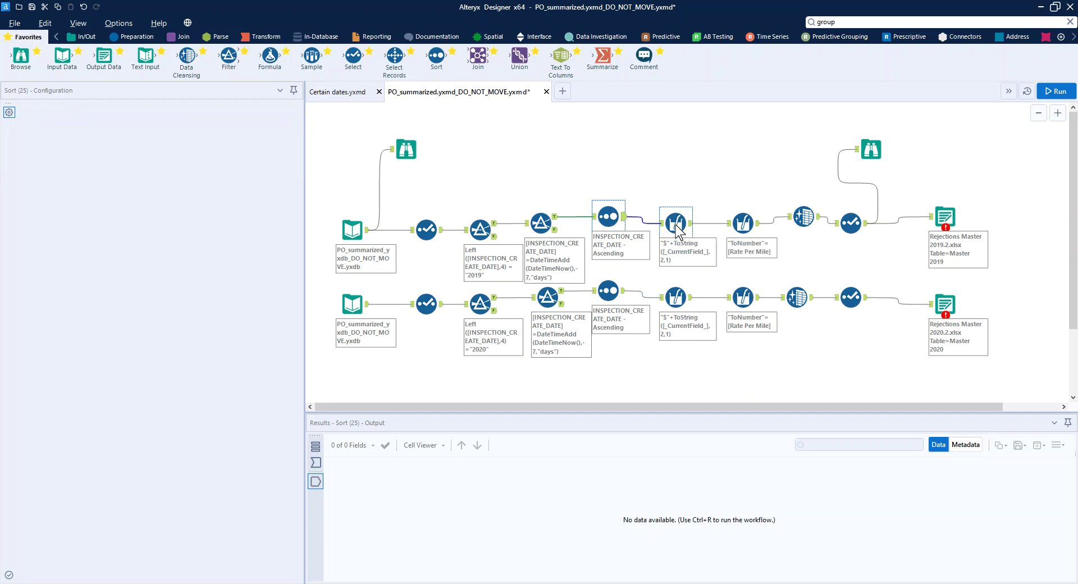
pyautogui.moveTo(679, 231); pyautogui.dragTo(679, 225)
pyautogui.click(679, 298)
pyautogui.moveTo(679, 298); pyautogui.dragTo(686, 290)
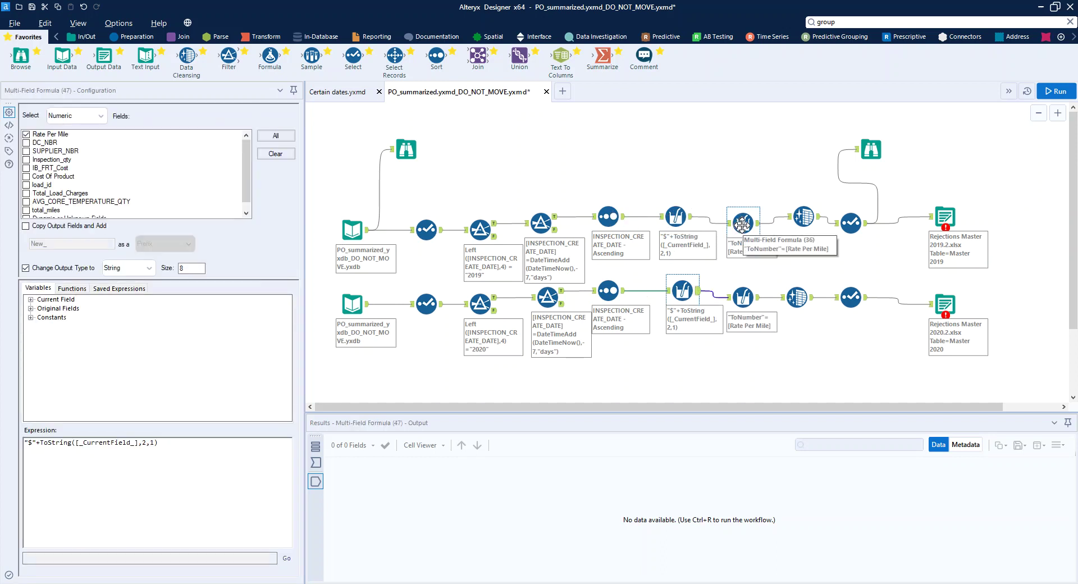
# Straighten the "ToNumber" Multi-Field Formula, Data Cleansing and final Select tools in both branches
pyautogui.moveTo(742, 224); pyautogui.dragTo(742, 217)
pyautogui.keyDown('ctrl'); pyautogui.click(744, 299); pyautogui.keyUp('ctrl')
pyautogui.moveTo(747, 303); pyautogui.dragTo(814, 298)
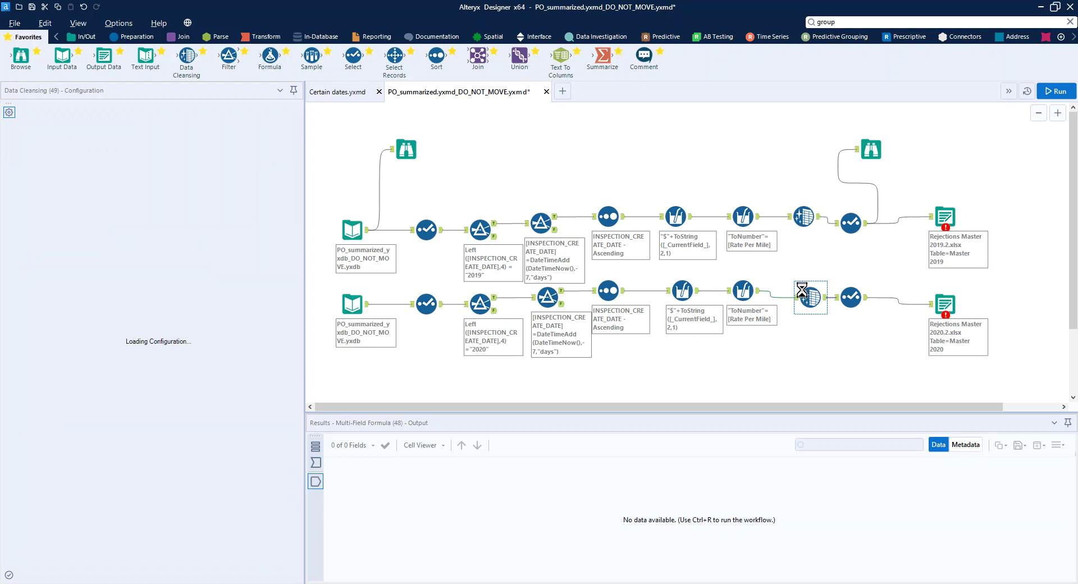
pyautogui.moveTo(810, 303); pyautogui.dragTo(801, 278)
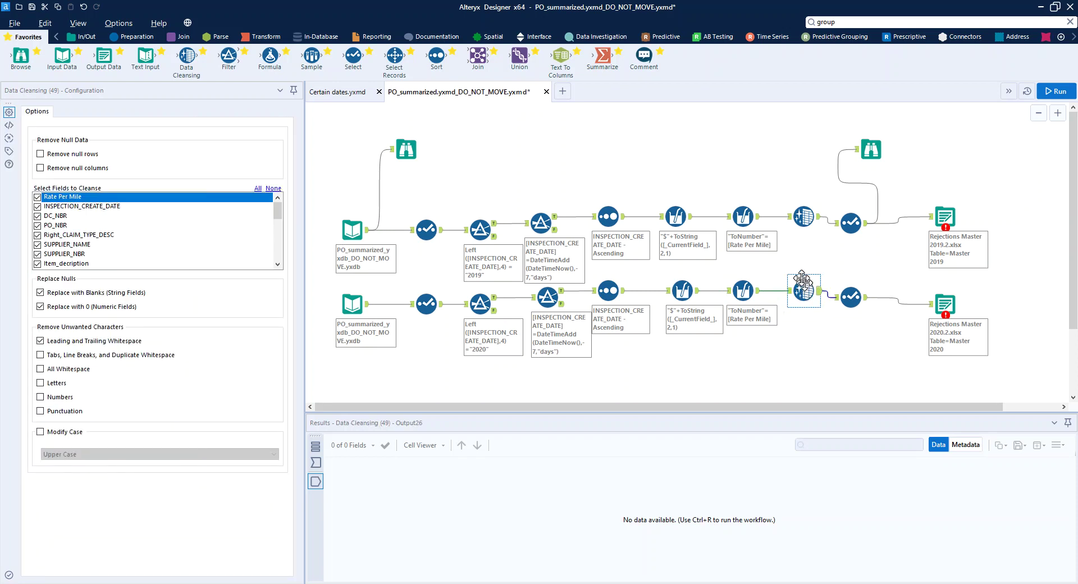
pyautogui.keyDown('ctrl'); pyautogui.click(851, 224); pyautogui.keyUp('ctrl')
pyautogui.moveTo(851, 223); pyautogui.dragTo(851, 216)
pyautogui.moveTo(851, 296); pyautogui.dragTo(856, 291)
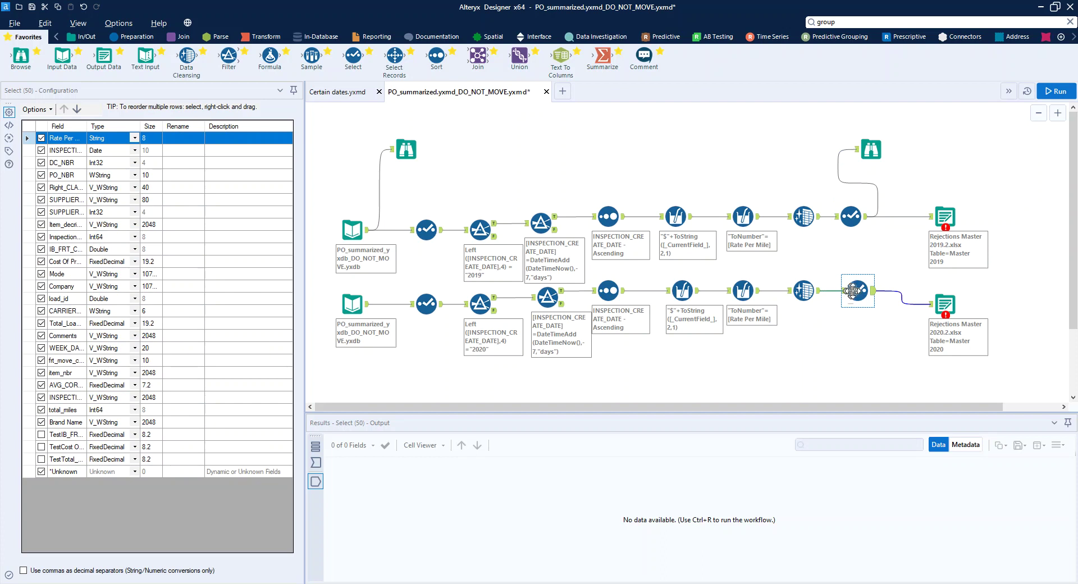
# Examine the full source file path of the 2019 branch's Input Data tool
pyautogui.click(348, 229)
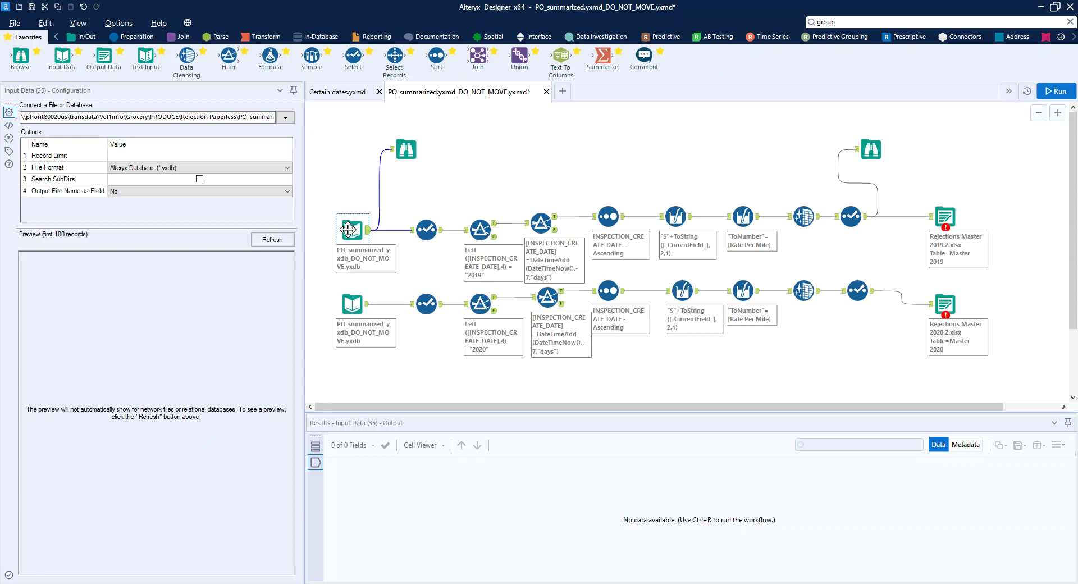
pyautogui.click(33, 116)
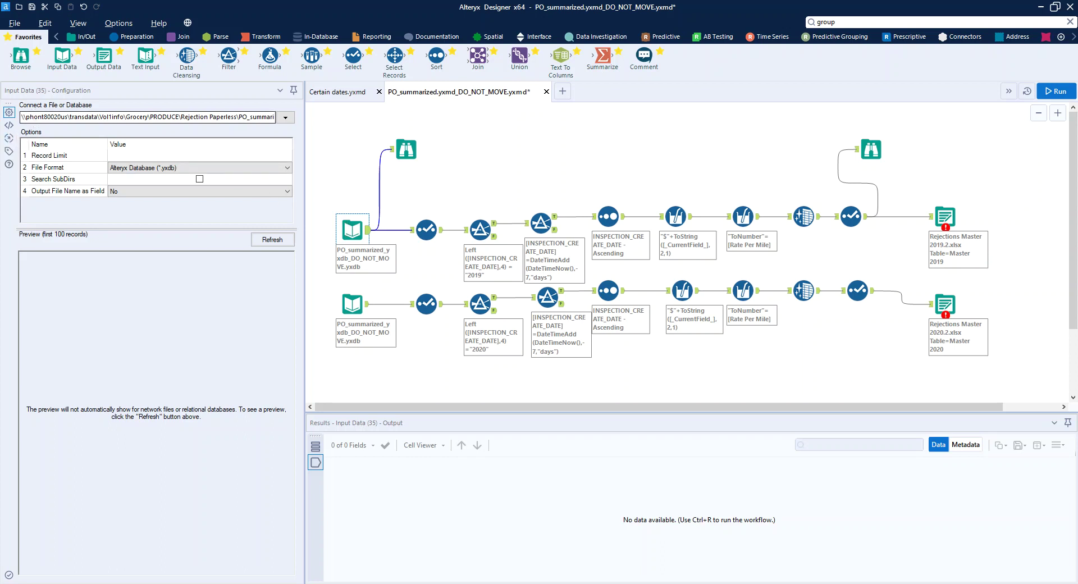
pyautogui.moveTo(34, 117)
pyautogui.mouseDown()
pyautogui.moveTo(275, 116)
pyautogui.moveTo(29, 116)
pyautogui.mouseUp()
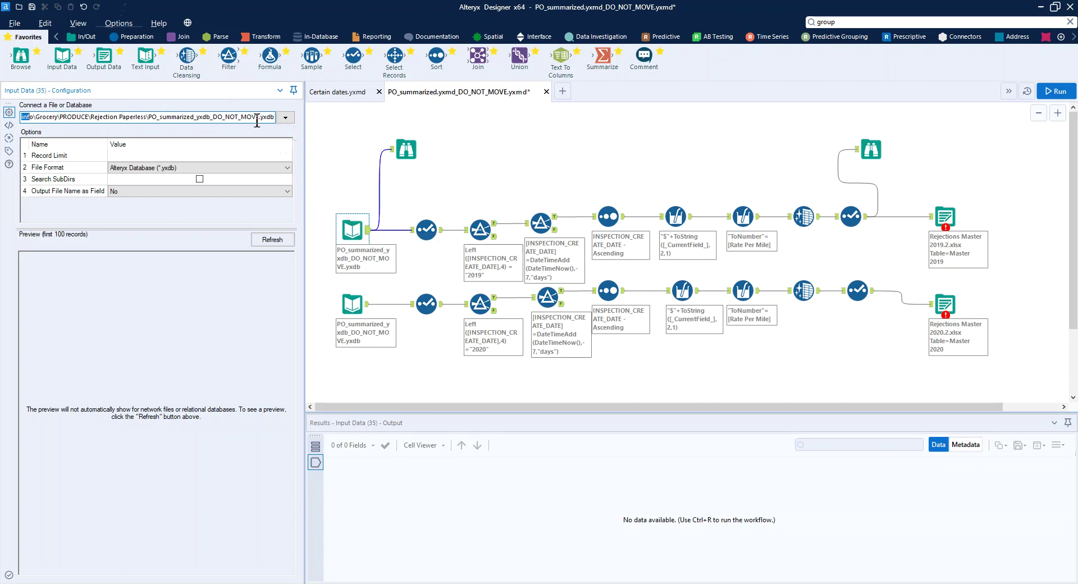
# Review the assets listed in the Export Workflow settings, including Cleanse.yxmc, and close them without exporting
pyautogui.click(138, 28)
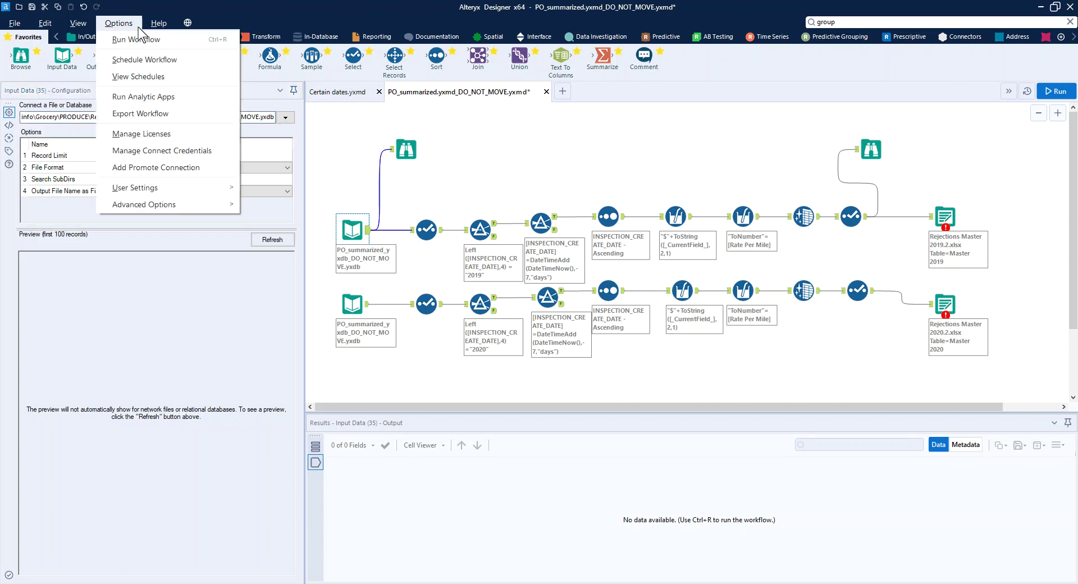
pyautogui.click(141, 114)
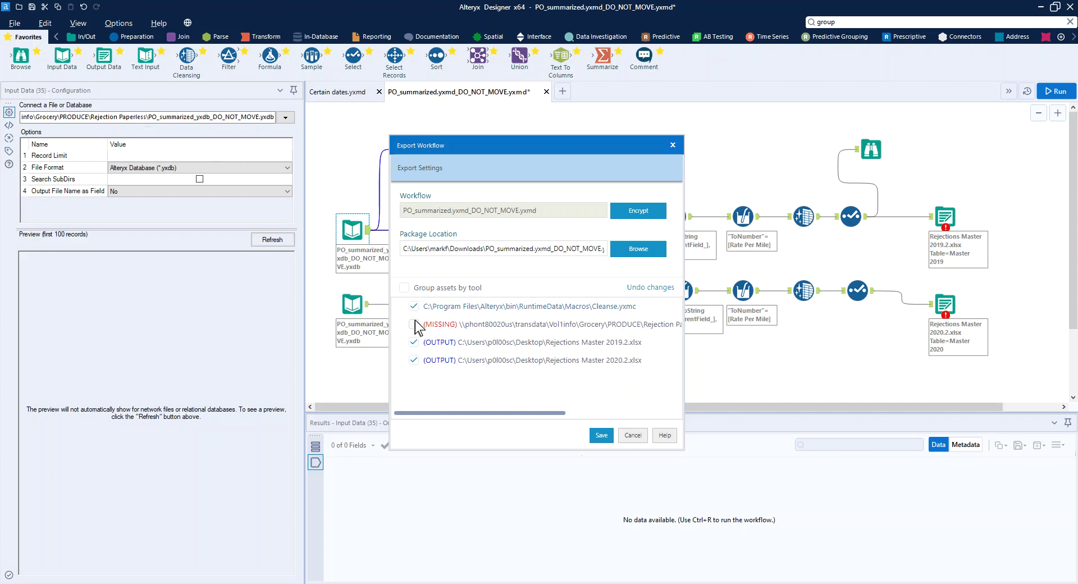
pyautogui.click(417, 309)
pyautogui.click(412, 306)
pyautogui.click(633, 436)
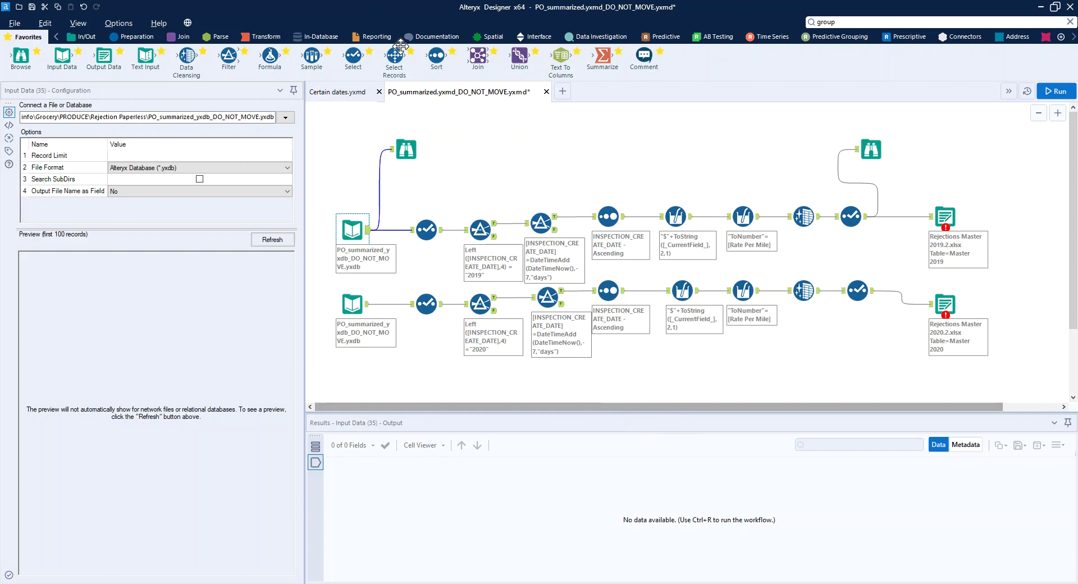
# Inspect the configurations of the Data Cleansing tool and both Multi-Field Formula tools in the 2019 branch
pyautogui.click(806, 220)
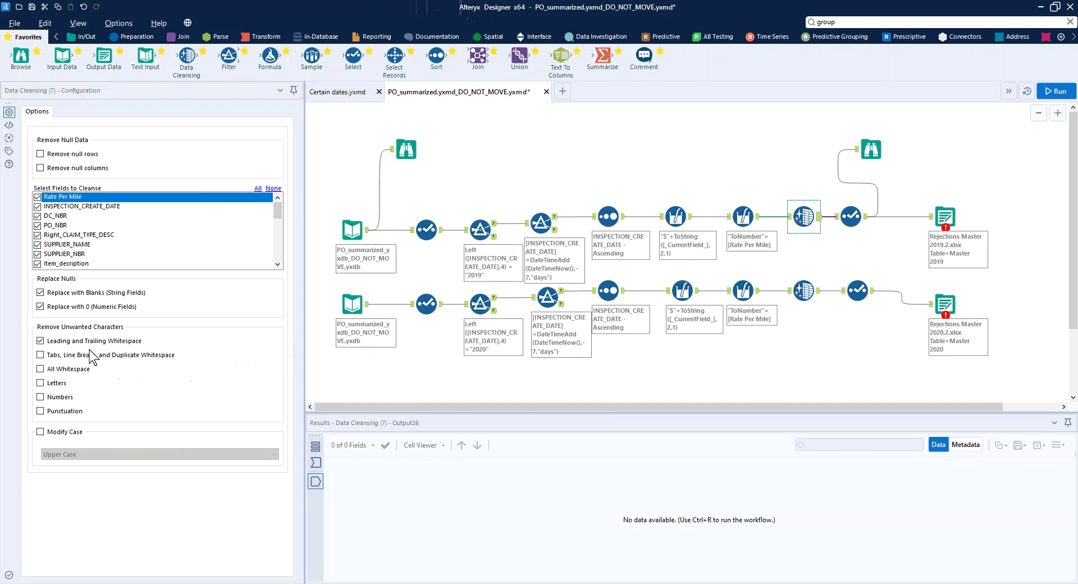
pyautogui.keyDown('ctrl'); pyautogui.click(756, 227); pyautogui.keyUp('ctrl')
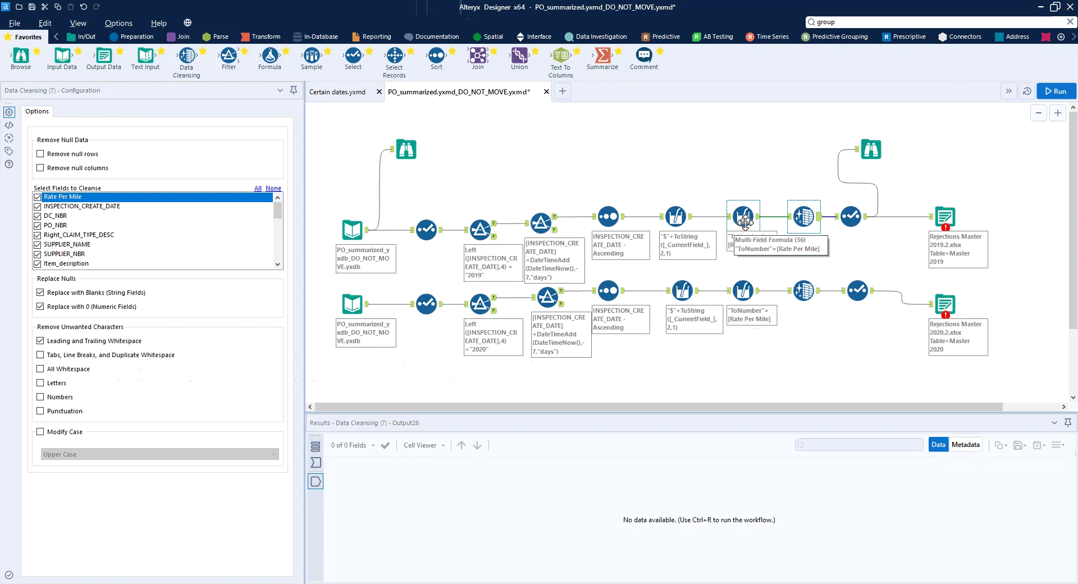
pyautogui.click(681, 225)
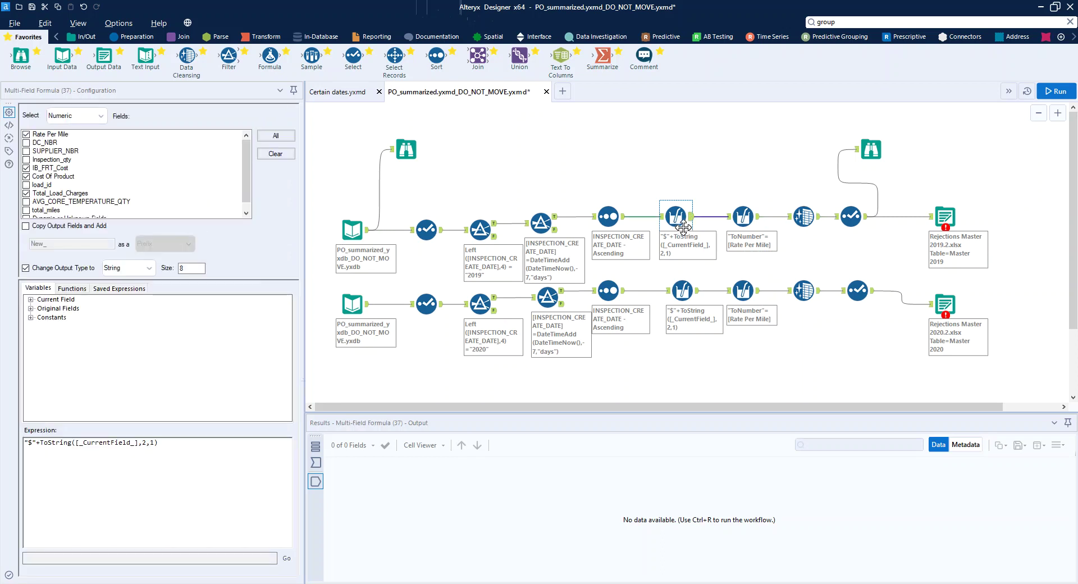
pyautogui.click(743, 223)
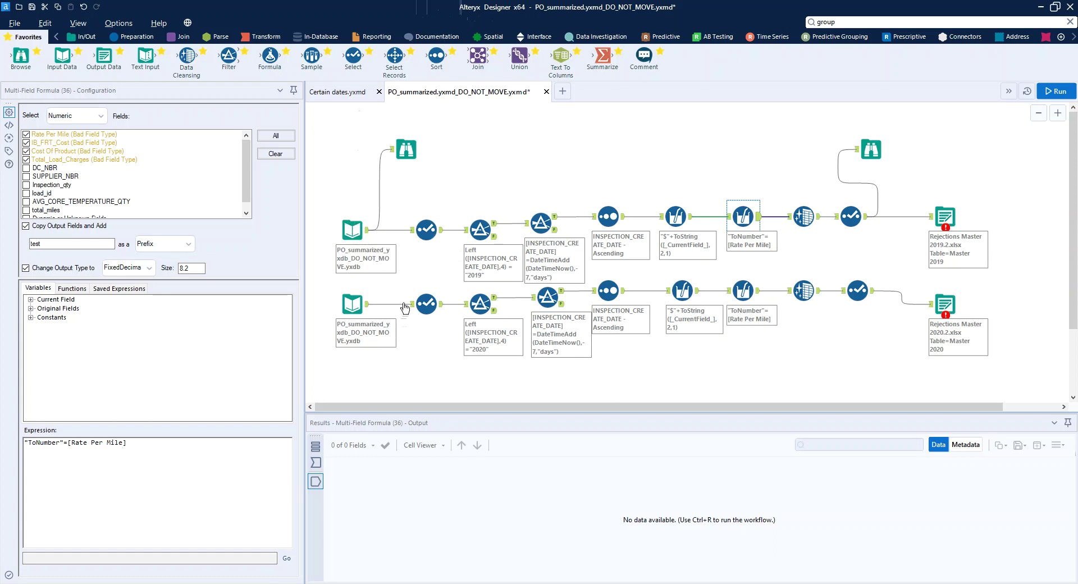
# Delete the 2020 branch's duplicate Input Data tool and connect the remaining input to that branch's Select tool
pyautogui.click(352, 304)
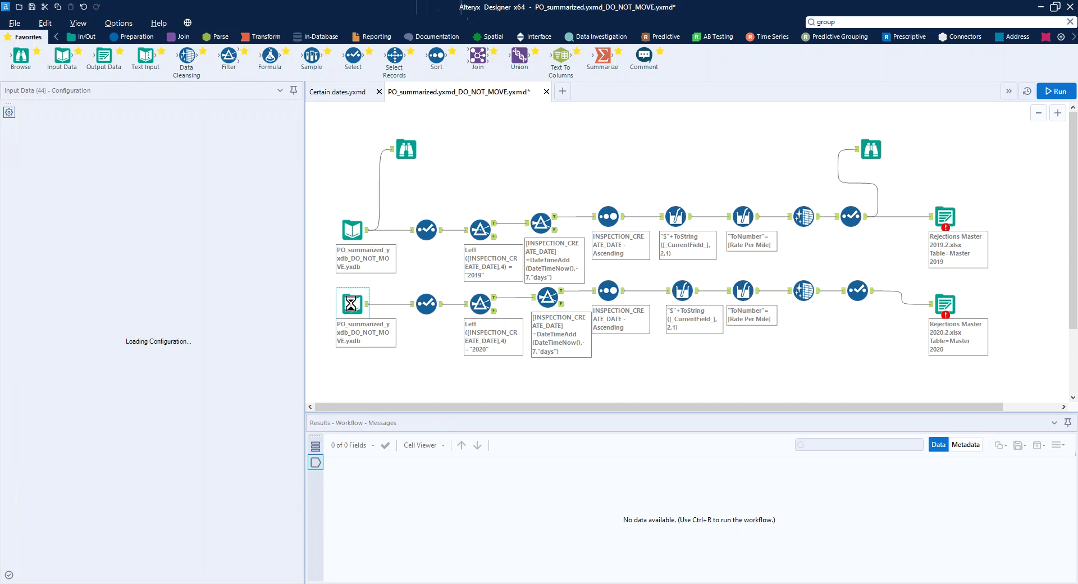
pyautogui.press('Delete')
pyautogui.moveTo(368, 230); pyautogui.dragTo(422, 298)
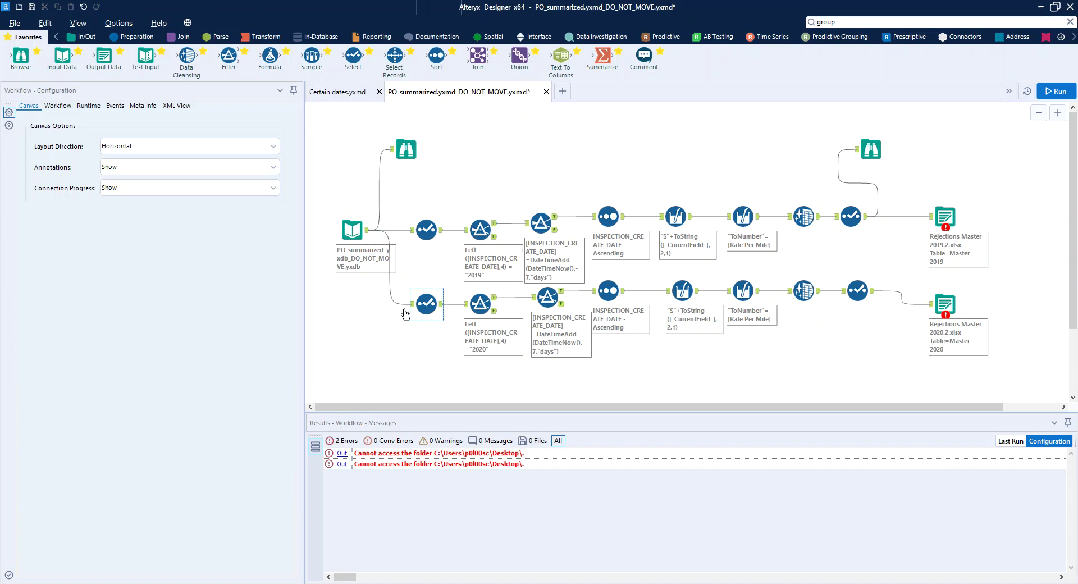
# Delete the 2020 branch's first Select and both Filters, and connect the DateTimeAdd filter's False output to that branch's Sort tool
pyautogui.moveTo(413, 278); pyautogui.dragTo(558, 336)
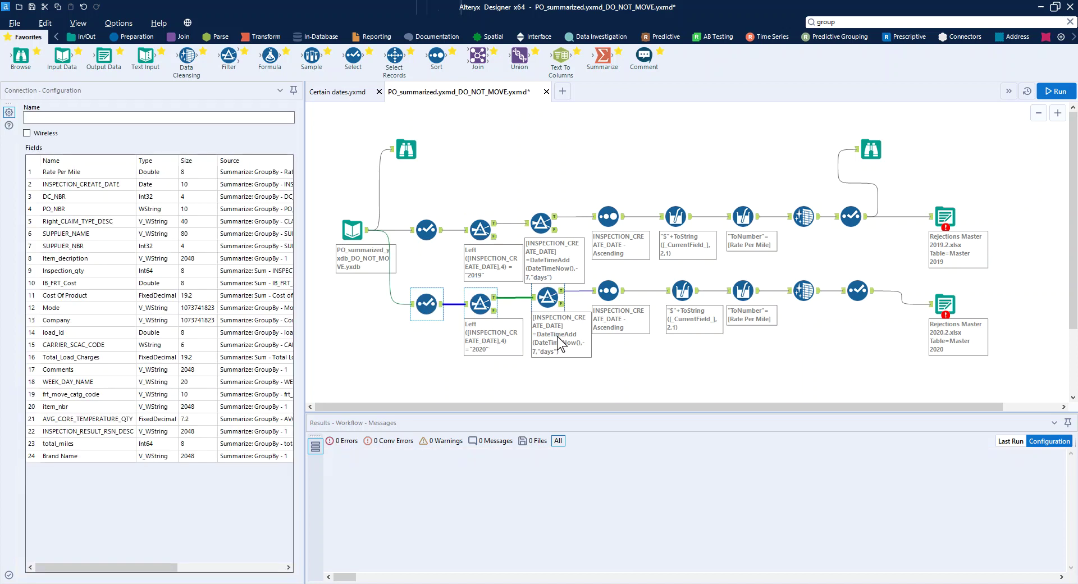
pyautogui.press('Delete')
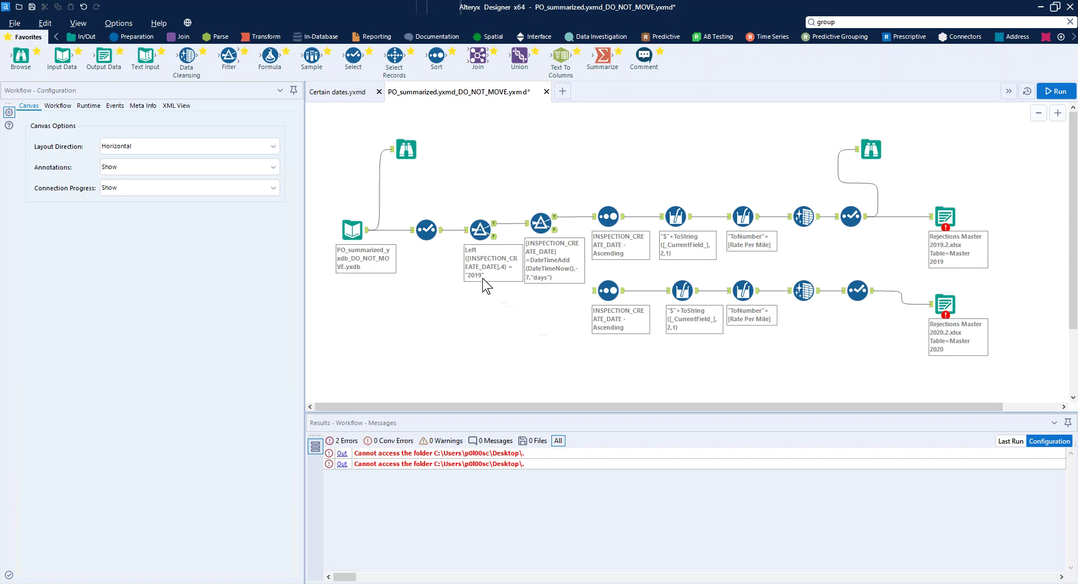
pyautogui.click(481, 228)
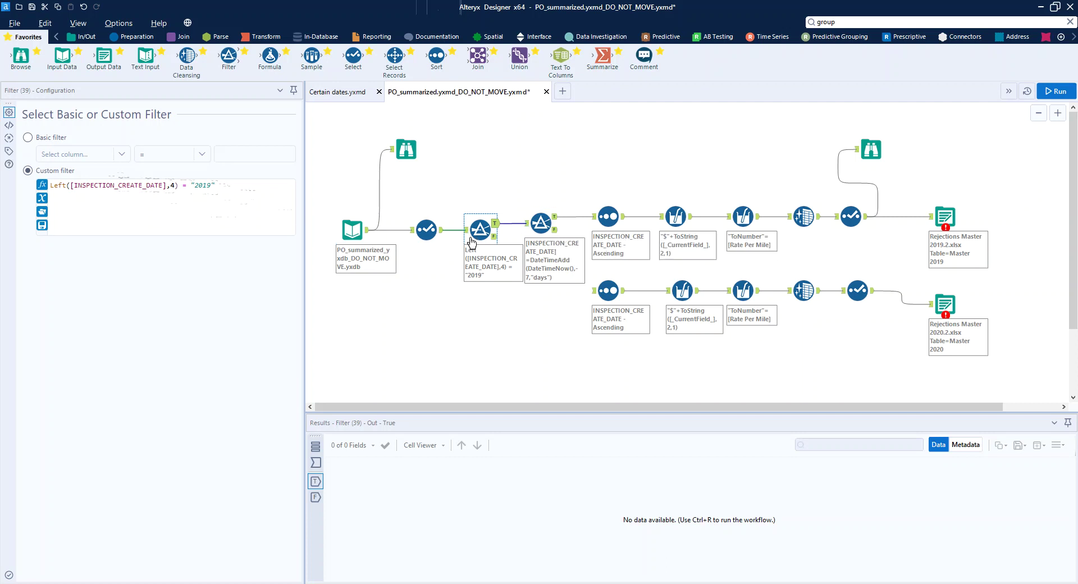
pyautogui.moveTo(555, 231); pyautogui.dragTo(603, 292)
pyautogui.click(539, 227)
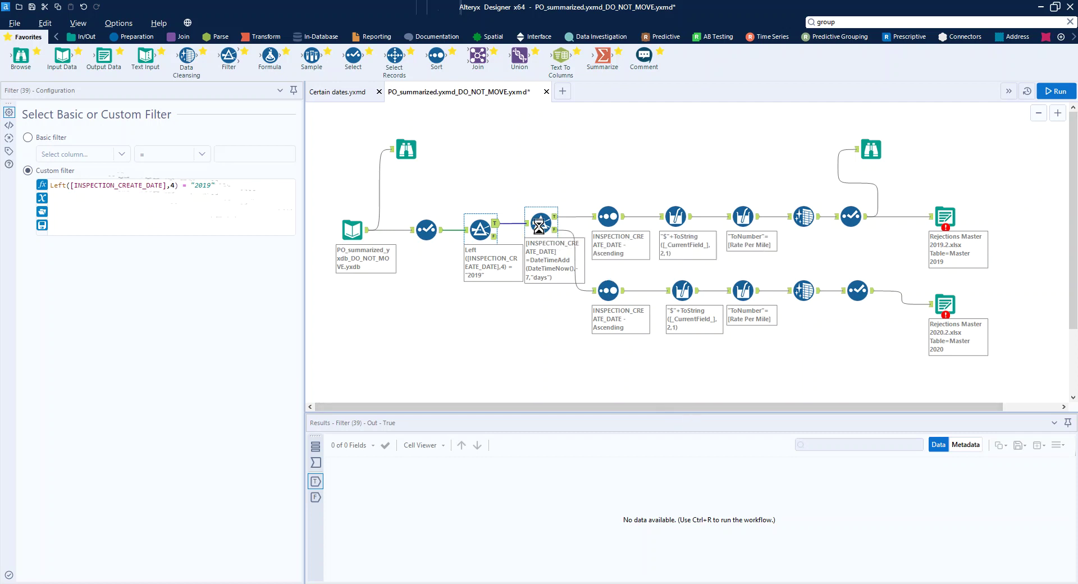
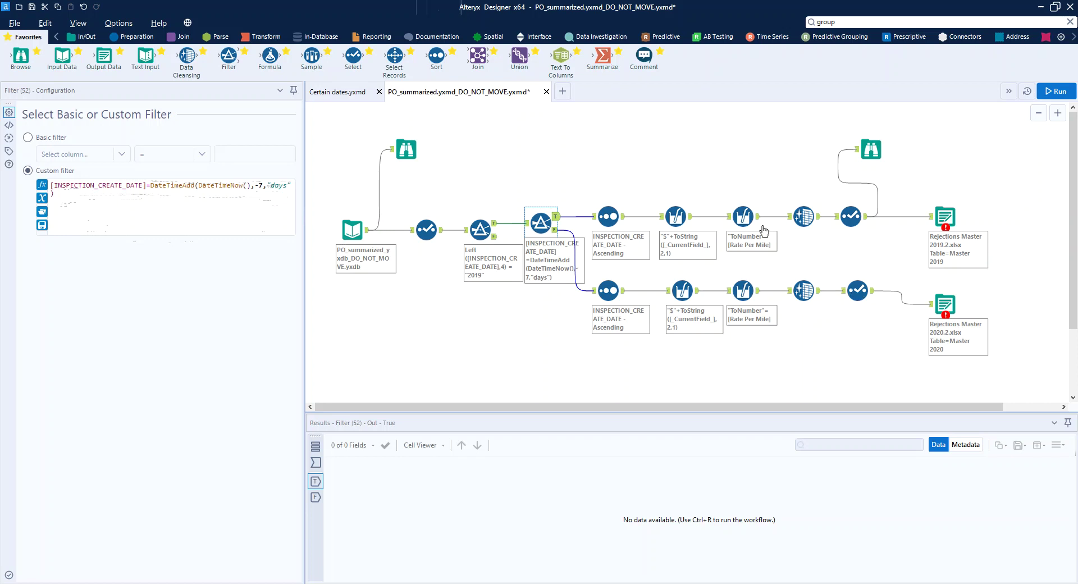
# Switch to the Certain dates thread in Chrome, reload it and read through the posts to the latest reply
pyautogui.click(349, 96)
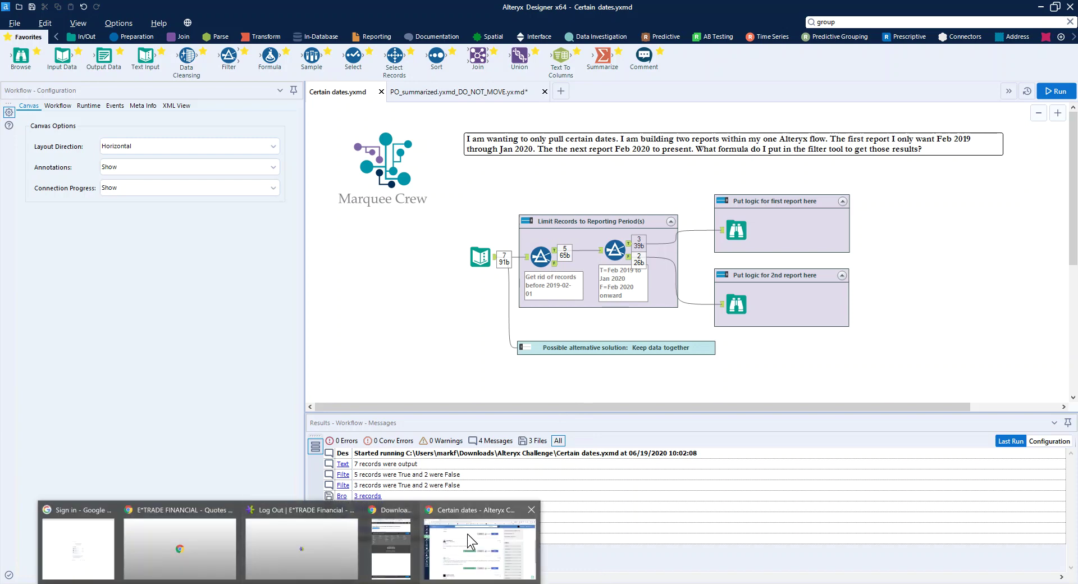
pyautogui.click(470, 541)
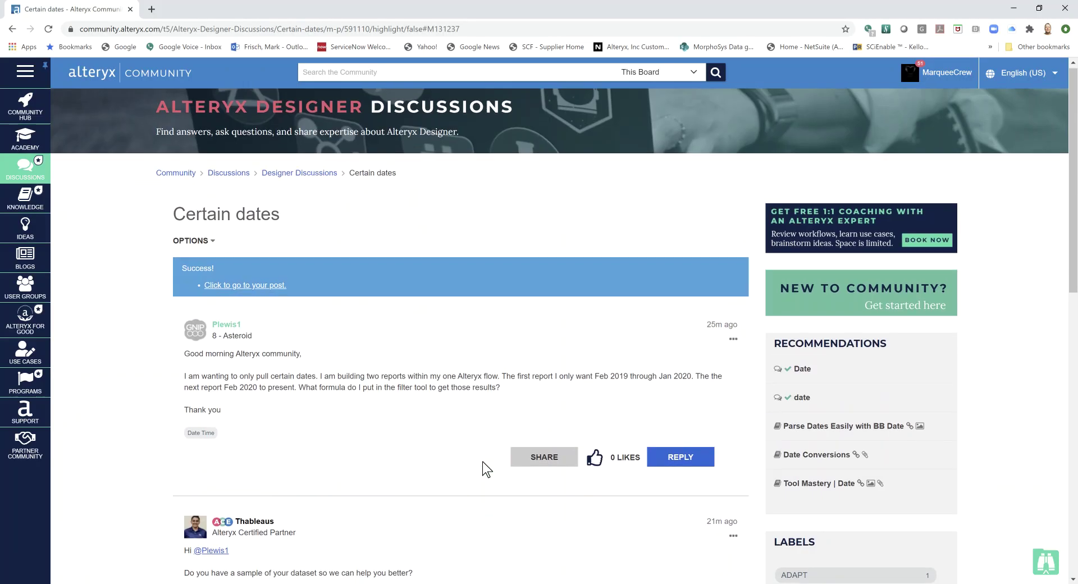
pyautogui.scroll(5, 481, 469)
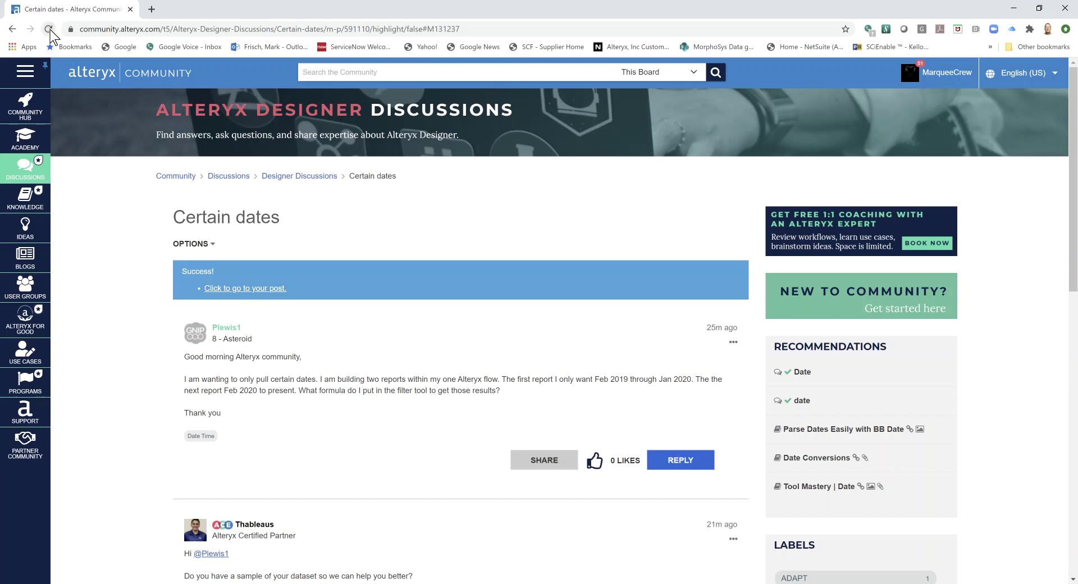
pyautogui.click(48, 28)
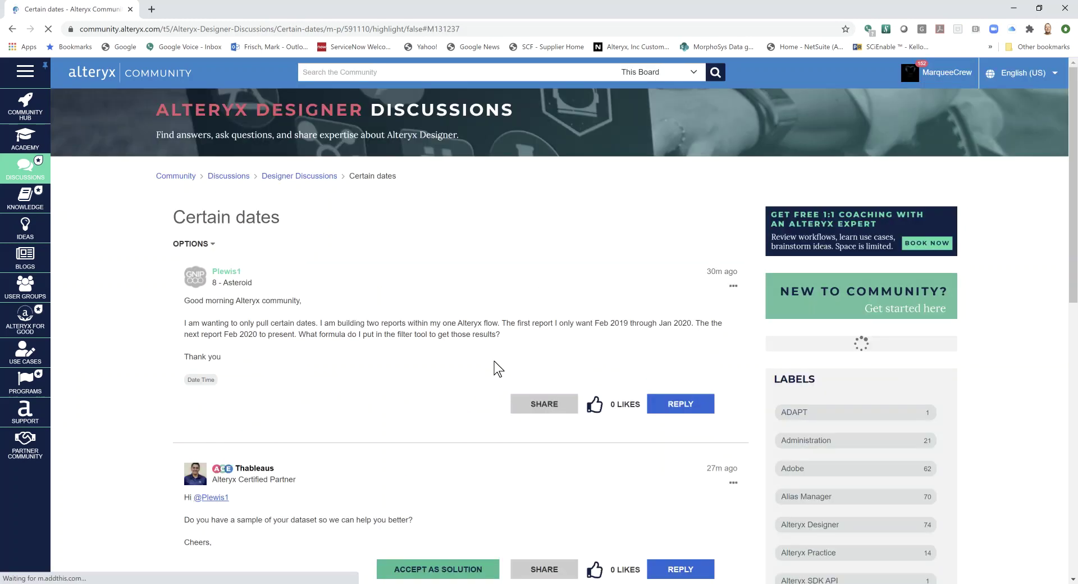
pyautogui.scroll(-1, 494, 361)
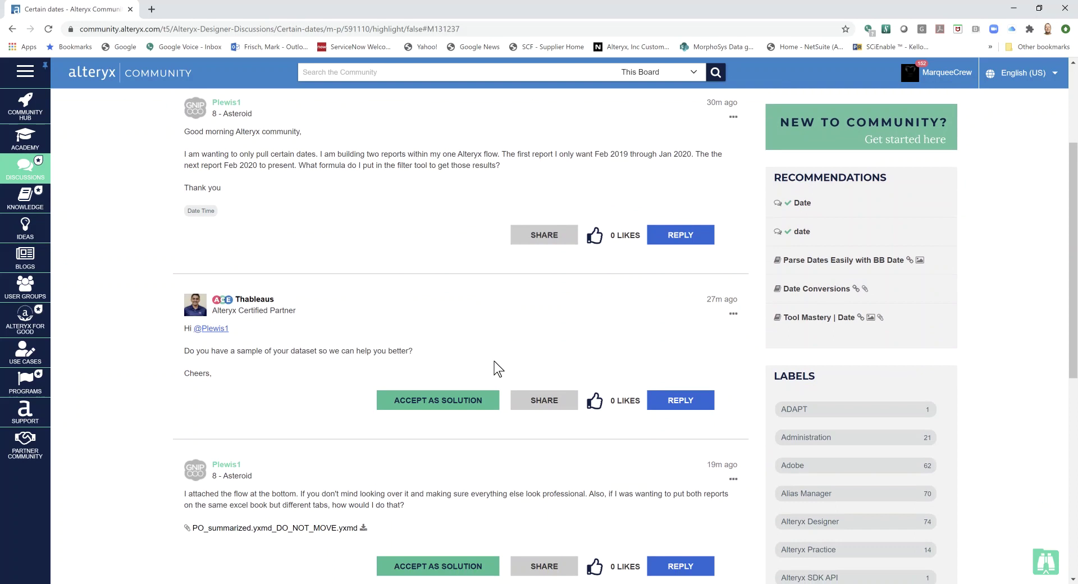
pyautogui.scroll(-4, 612, 311)
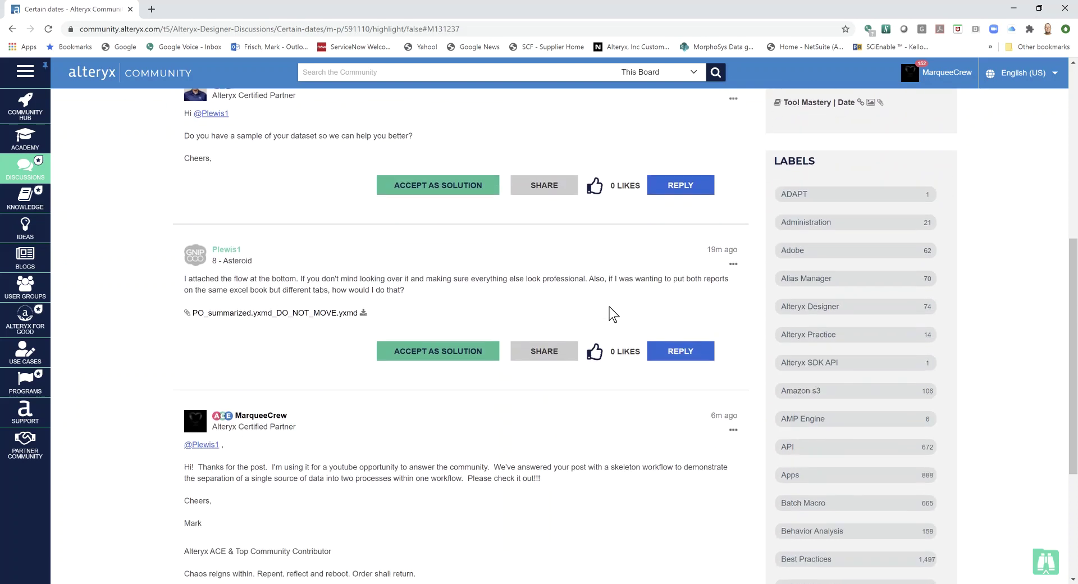
pyautogui.scroll(-2, 613, 314)
pyautogui.scroll(-1, 613, 314)
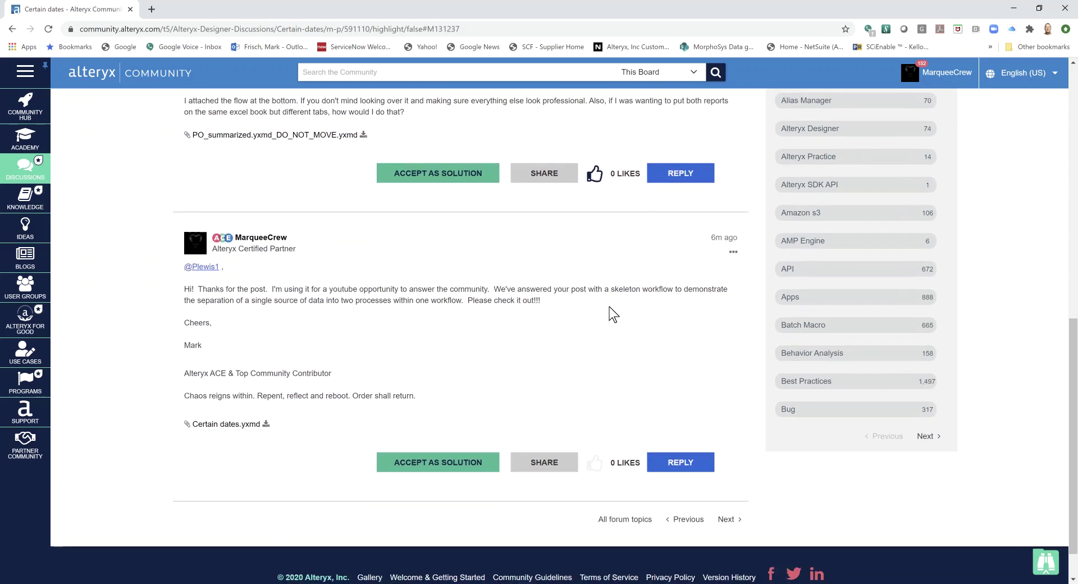
# Like the original question and the first responder's reply in the Certain dates thread
pyautogui.scroll(8, 613, 314)
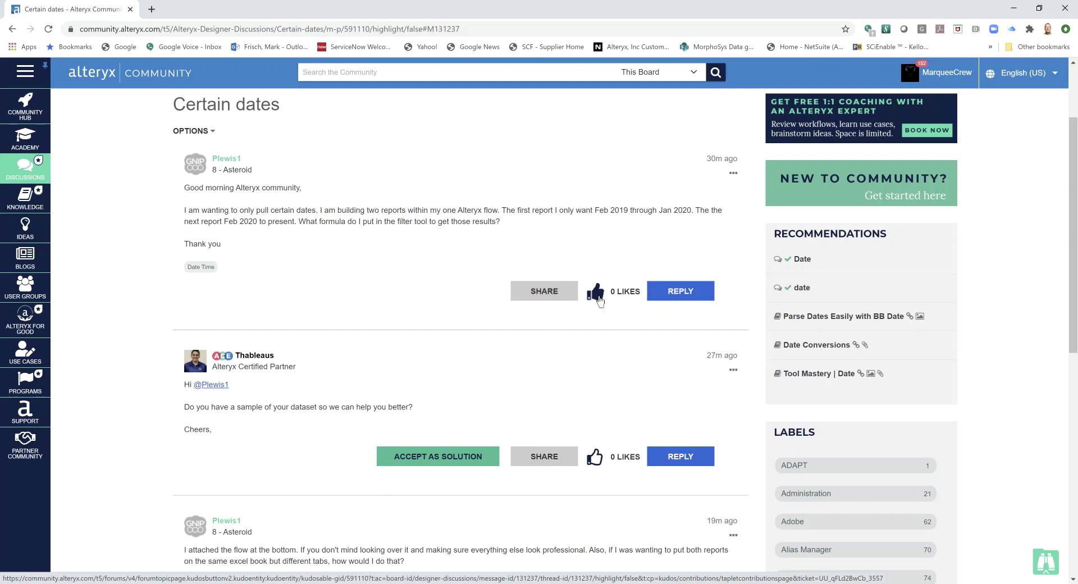
pyautogui.click(595, 292)
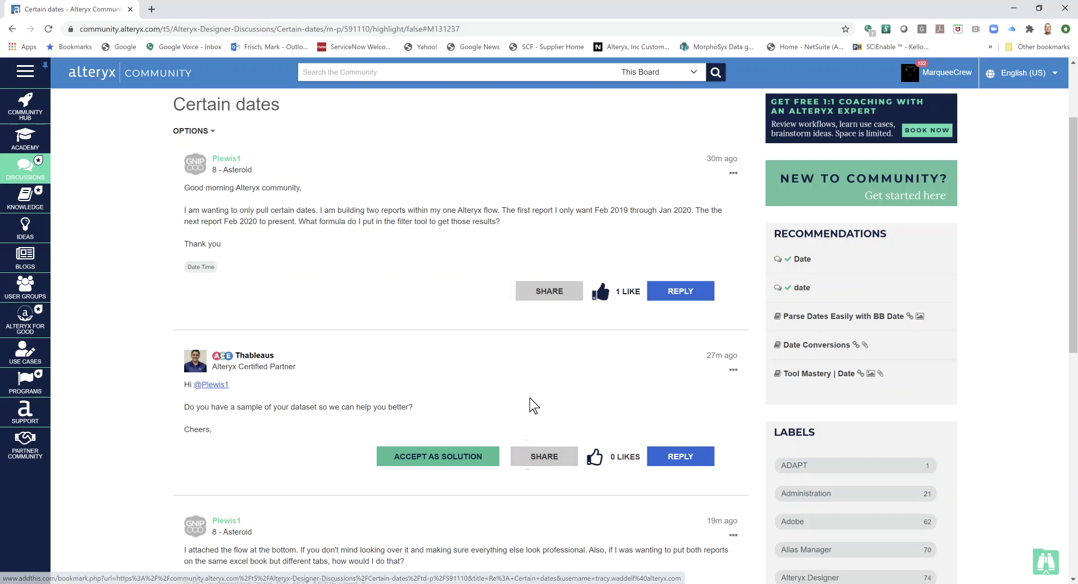
pyautogui.scroll(-1, 530, 401)
pyautogui.moveTo(530, 401)
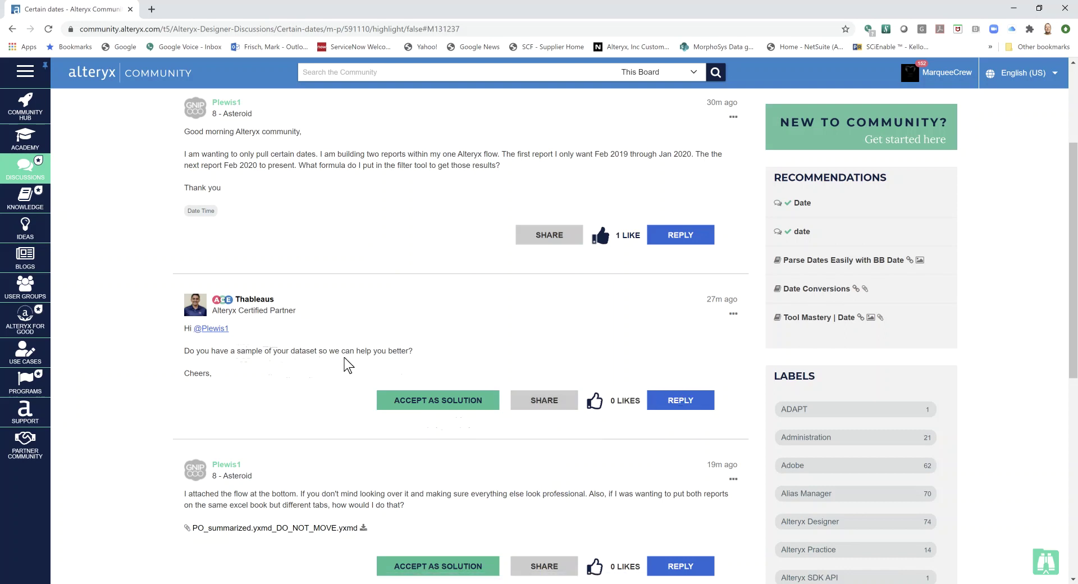
pyautogui.scroll(-2, 349, 365)
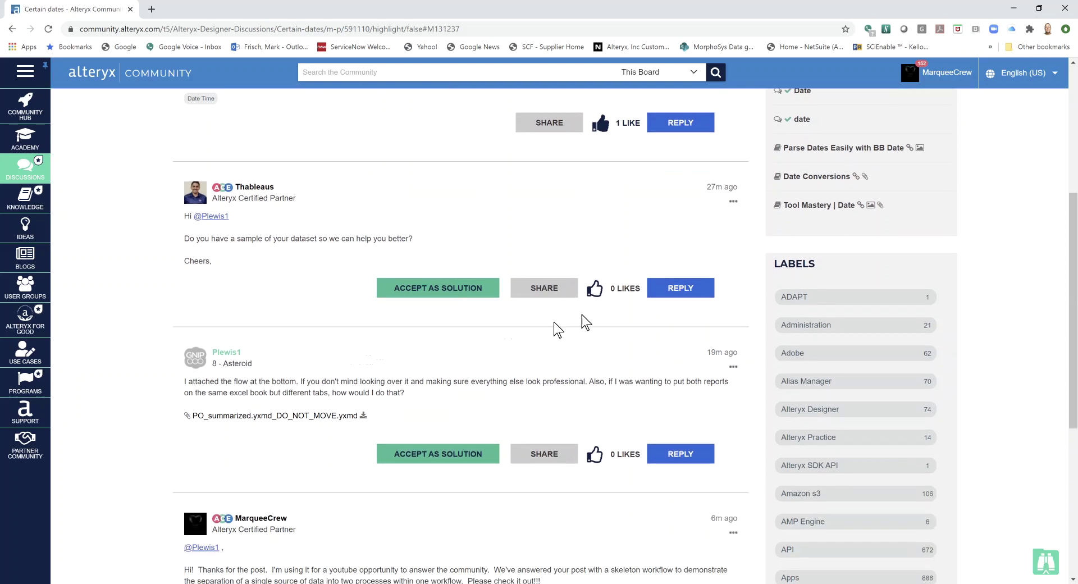
pyautogui.click(593, 296)
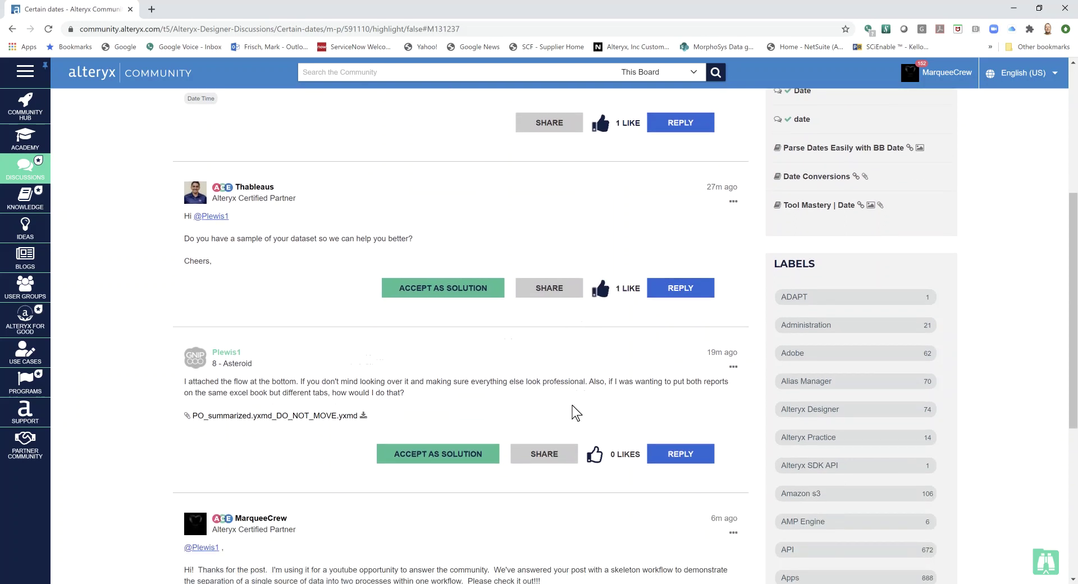
# Start a reply to the asker's post with the attached PO_summarized workflow and mention the asker in the body
pyautogui.scroll(-1, 573, 412)
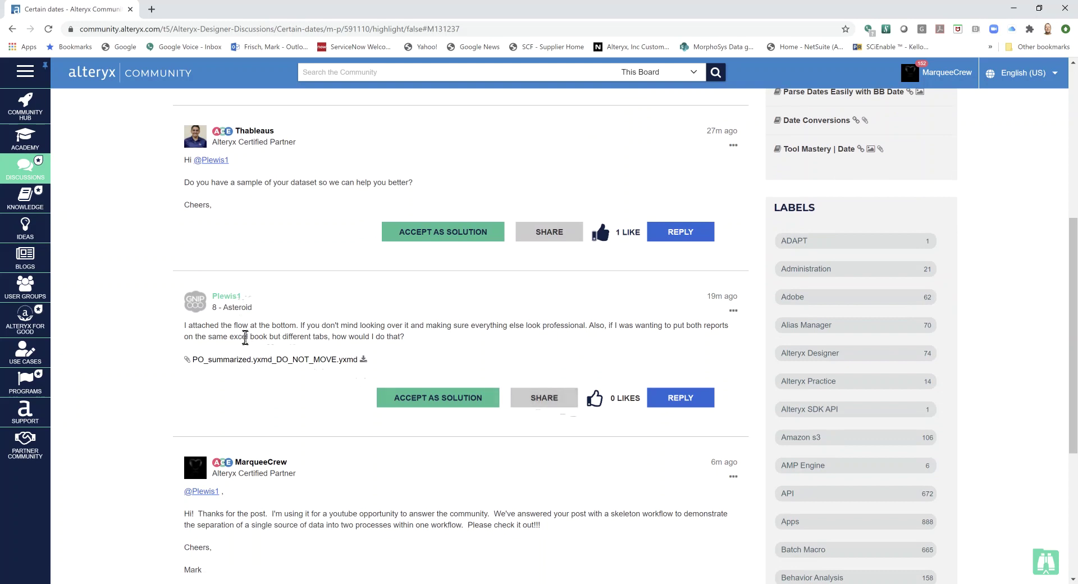
pyautogui.scroll(-2, 371, 354)
pyautogui.scroll(-4, 370, 359)
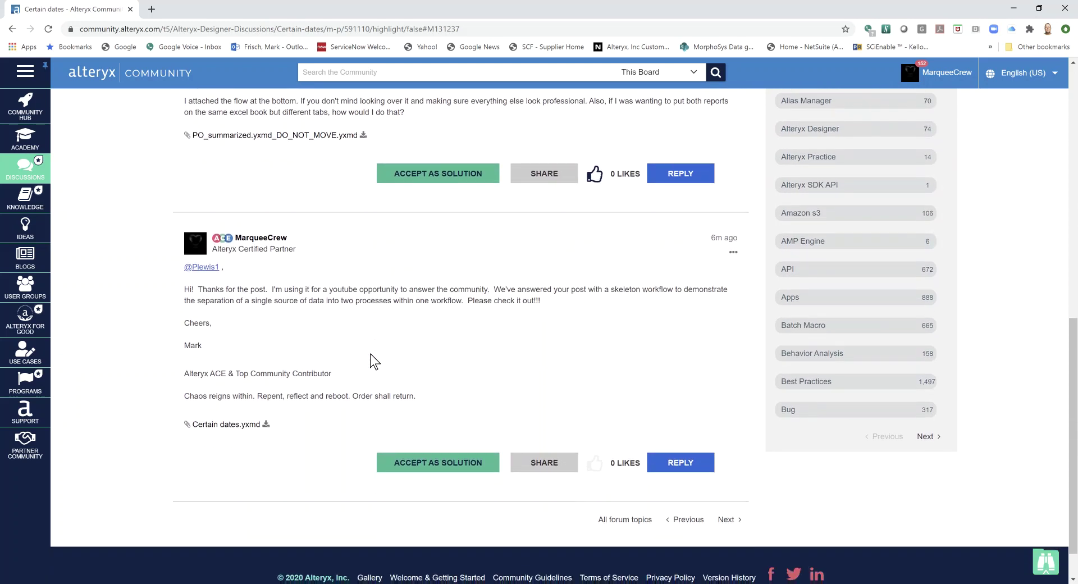
pyautogui.scroll(5, 373, 359)
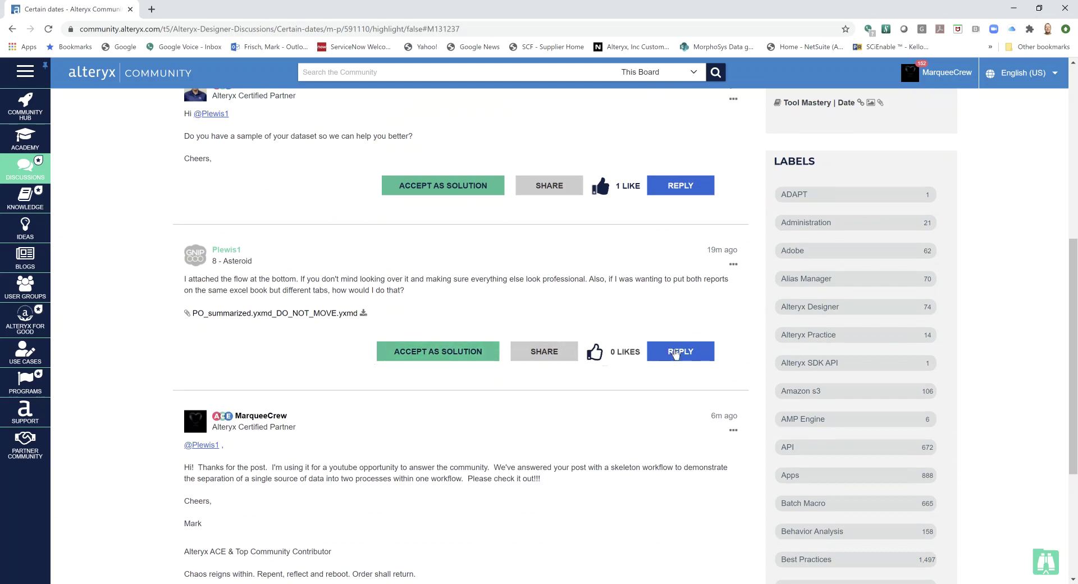
pyautogui.click(678, 352)
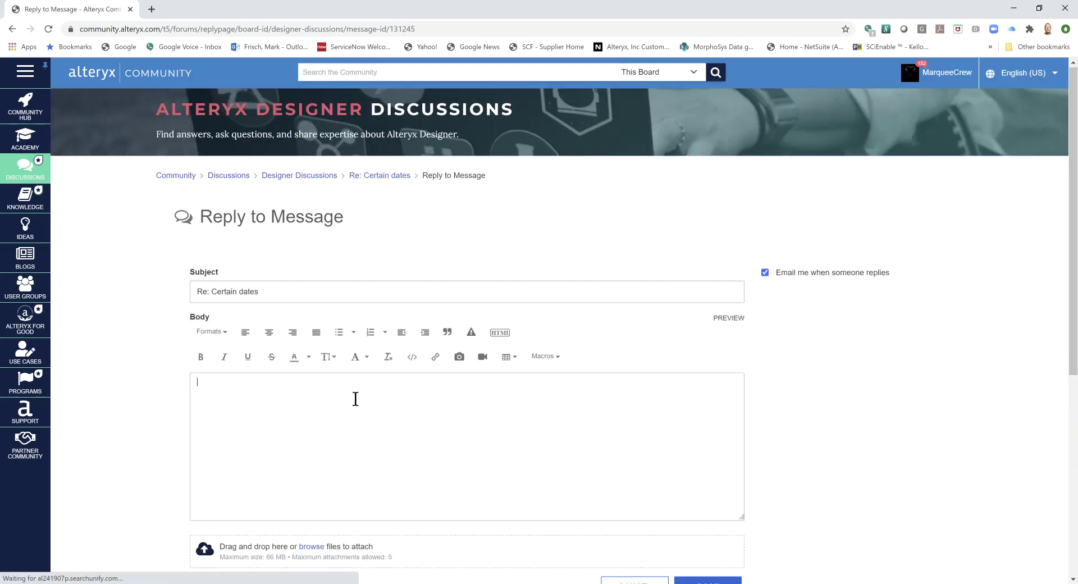
pyautogui.click(356, 399)
pyautogui.write('@')
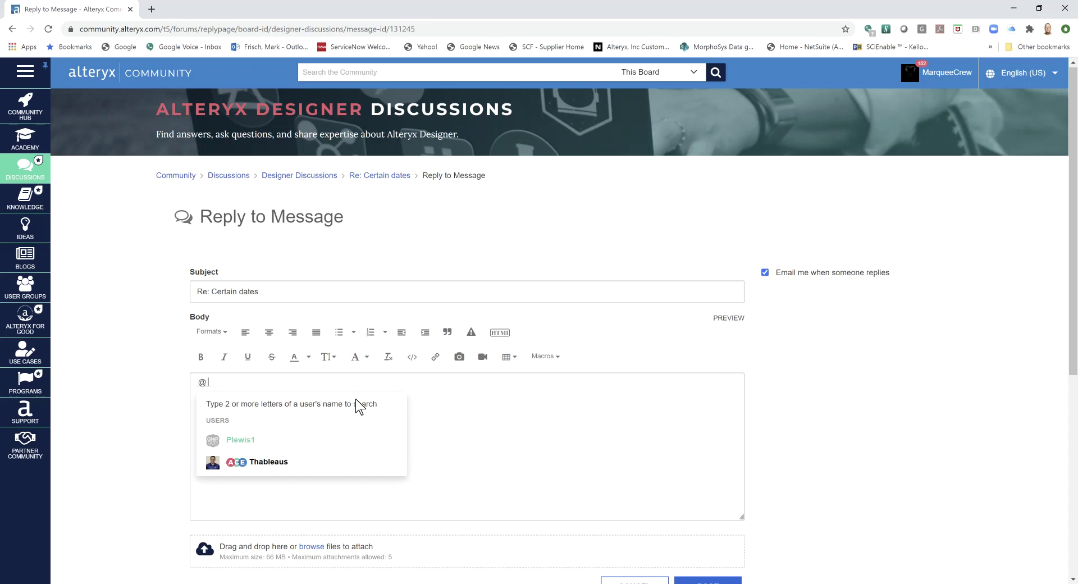
pyautogui.click(242, 440)
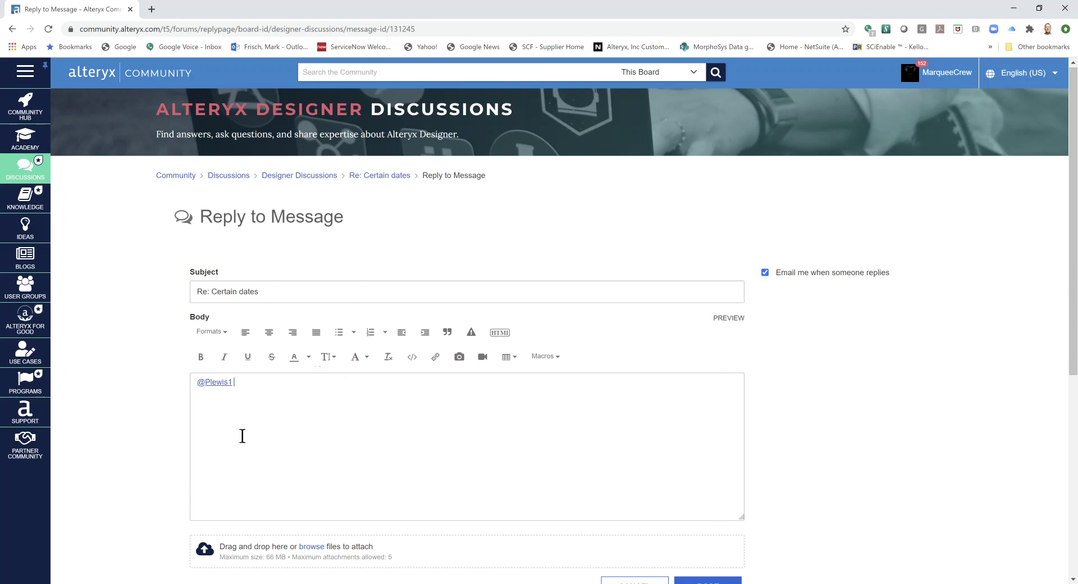
# Below the greeting, write "As", mention the first responder, and continue "requested, you replied with a YXMD file."
pyautogui.write(',  ')
pyautogui.write('As')
pyautogui.write(' @')
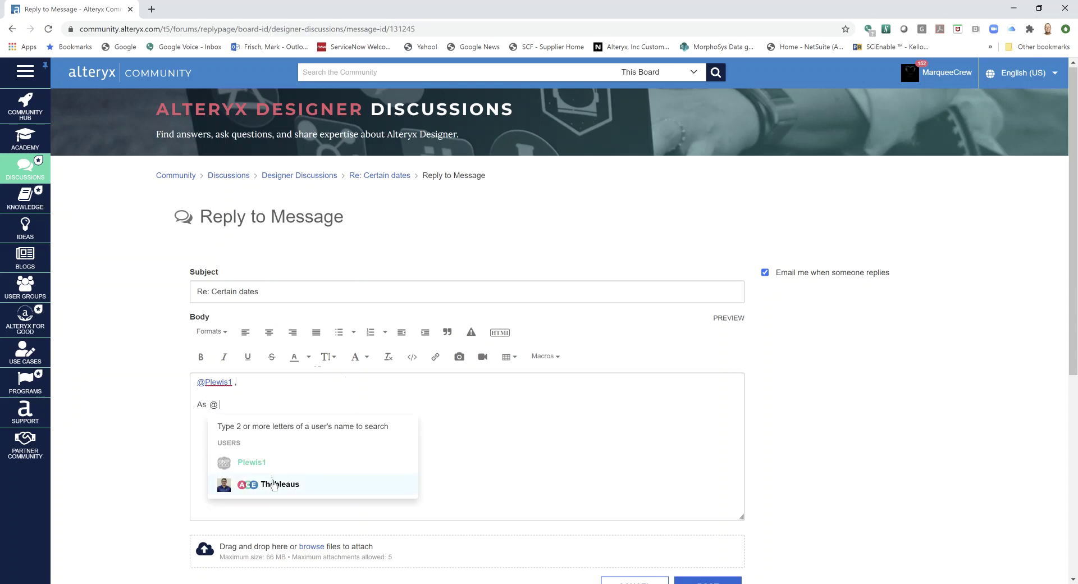
pyautogui.click(272, 484)
pyautogui.write('requested, you')
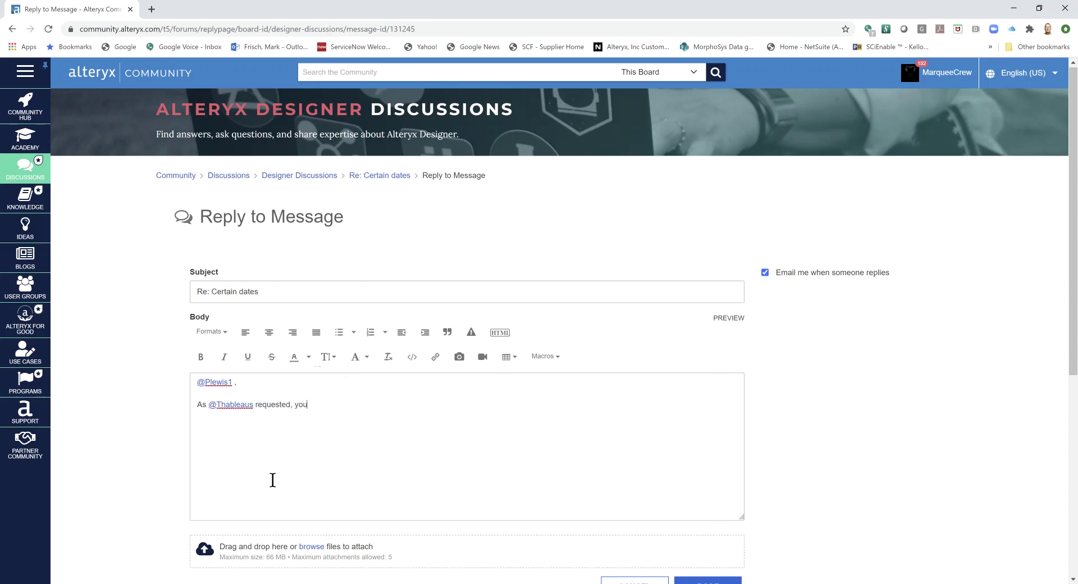
pyautogui.write(' replied with a YXMD file.')
# Continue the reply with "Unfortunately, it doesn't include the real data."
pyautogui.write('Unfortunately')
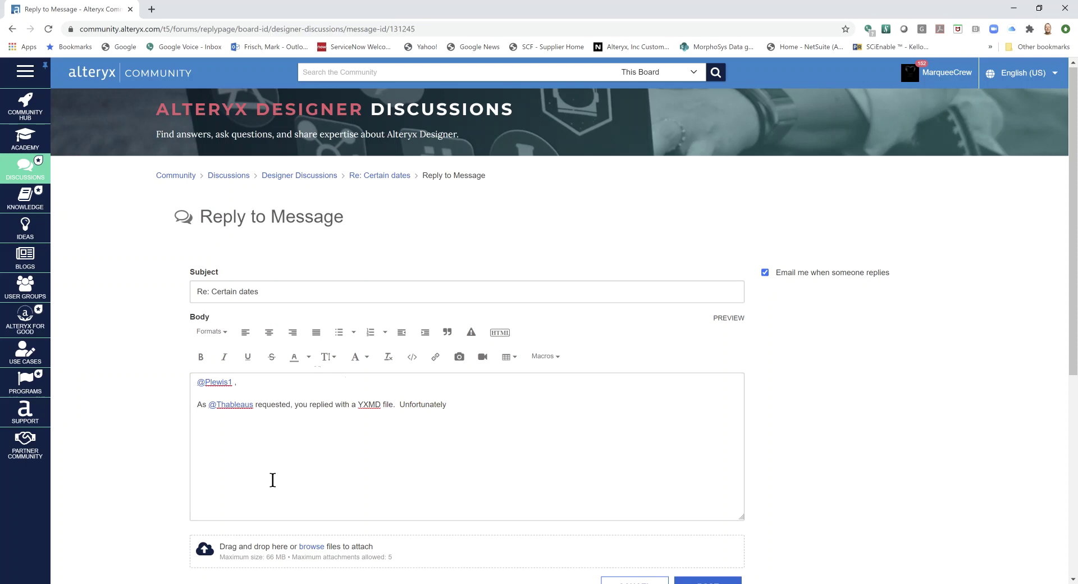
pyautogui.write(', ')
pyautogui.write('I')
pyautogui.write('t doe')
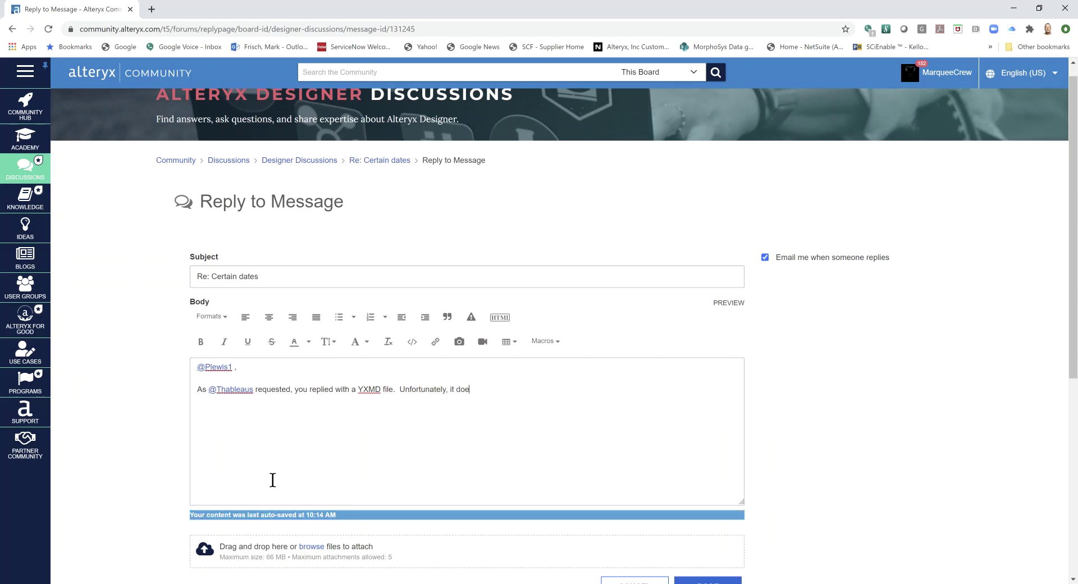
pyautogui.write("sn't include the real data.  Nonethe")
# Add "None the less I do think that the approach given in my skeleton will work for you." and begin praising the asker's filters
pyautogui.press('BackSpace')
pyautogui.press('BackSpace')
pyautogui.press('BackSpace')
pyautogui.write('the ')
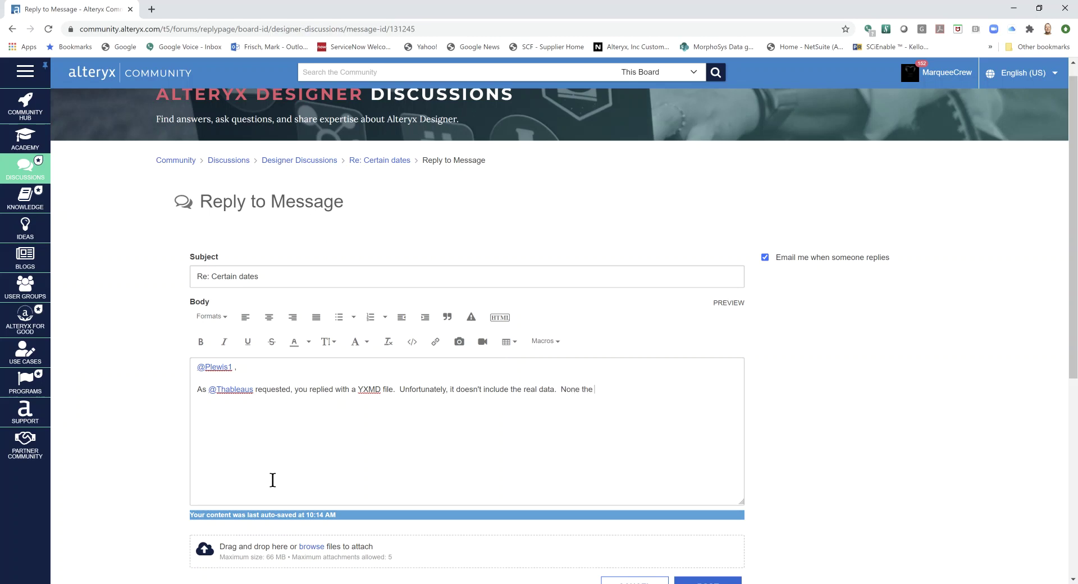
pyautogui.write('less I do think that the approach given')
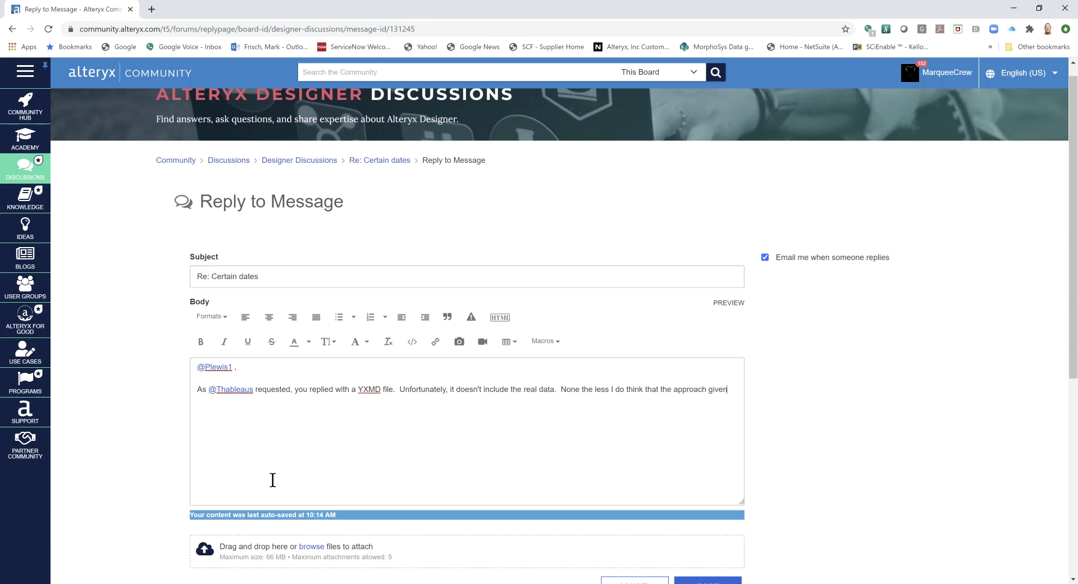
pyautogui.write(' in my skeleton will work for you.  I was pleased to see your filters and how you used')
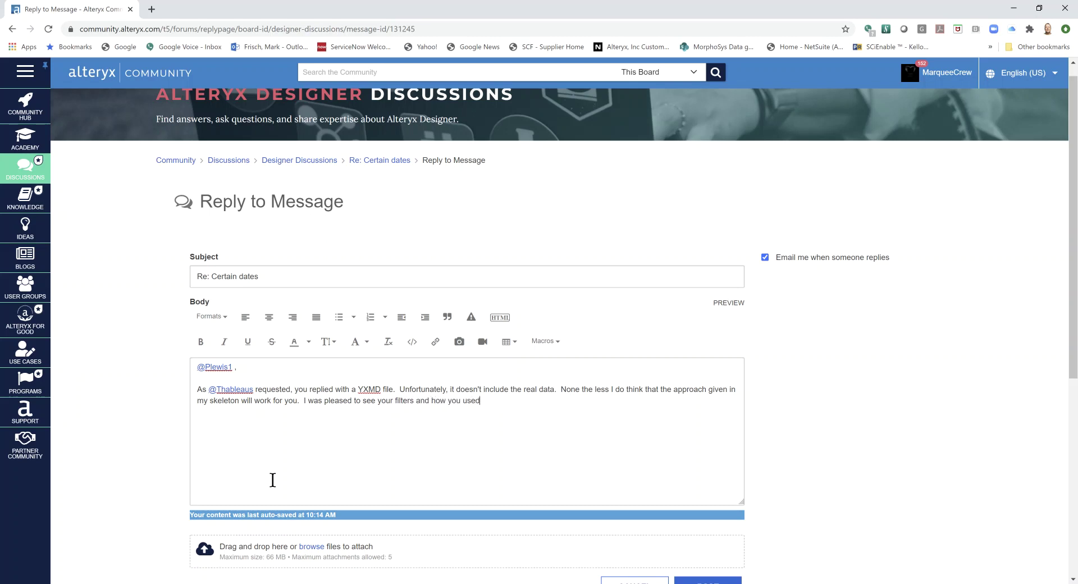
# Complete the praise with "the datetimediff() function. It is consistent with our solution." and begin the sentence "You only need to read the input"
pyautogui.write(' the datetimediff() function.  It is consistent with my')
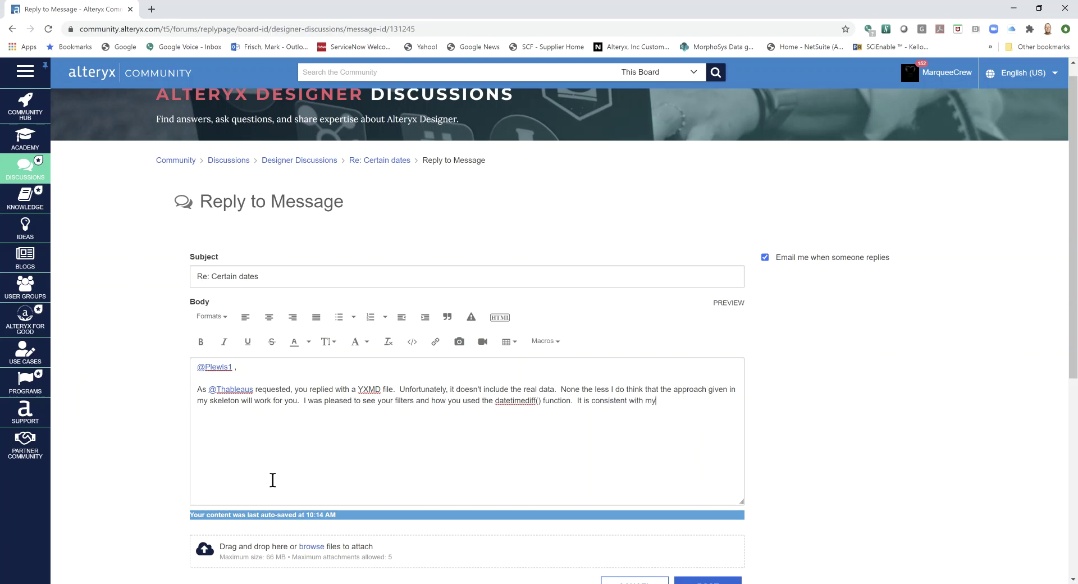
pyautogui.press('BackSpace')
pyautogui.press('BackSpace')
pyautogui.write('our solution.  You only need to read the in')
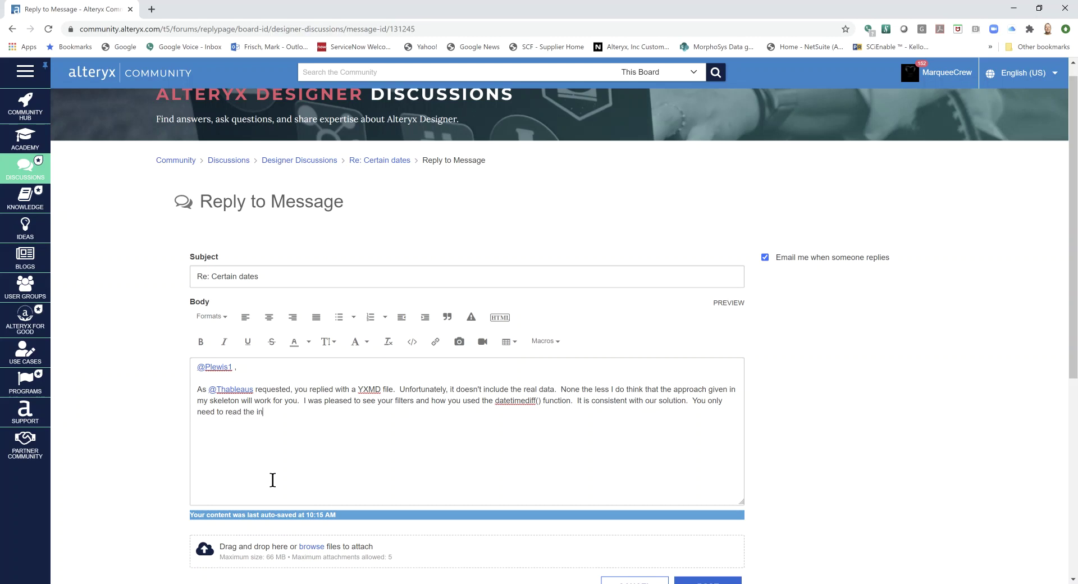
# Finish the advice with "input file once and you can use the last filter for separating the data."
pyautogui.write('put file once and you can use the last')
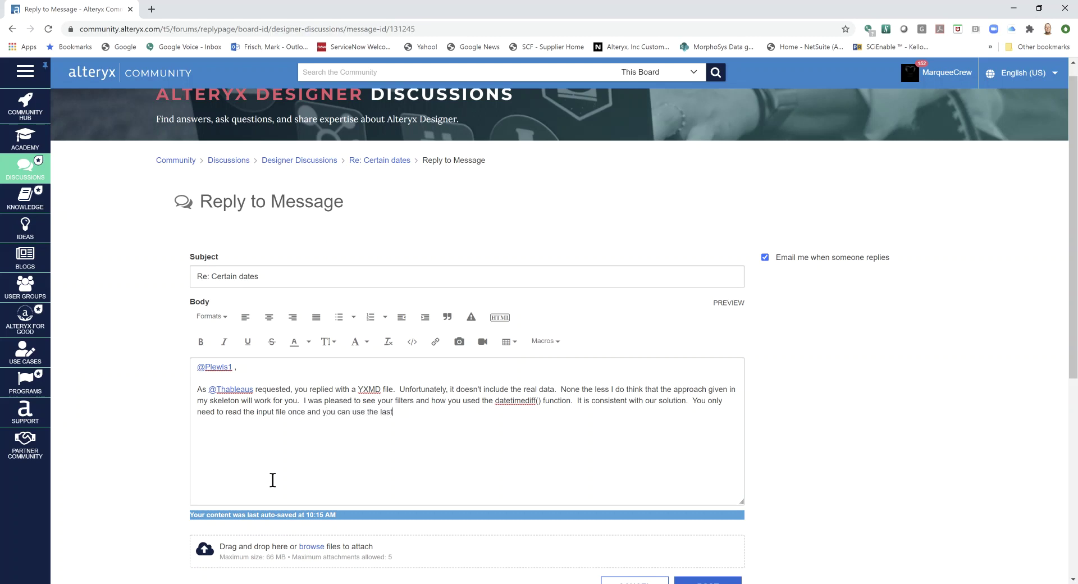
pyautogui.write(' filter for separate')
pyautogui.press('BackSpace')
pyautogui.write('ing the data.  ')
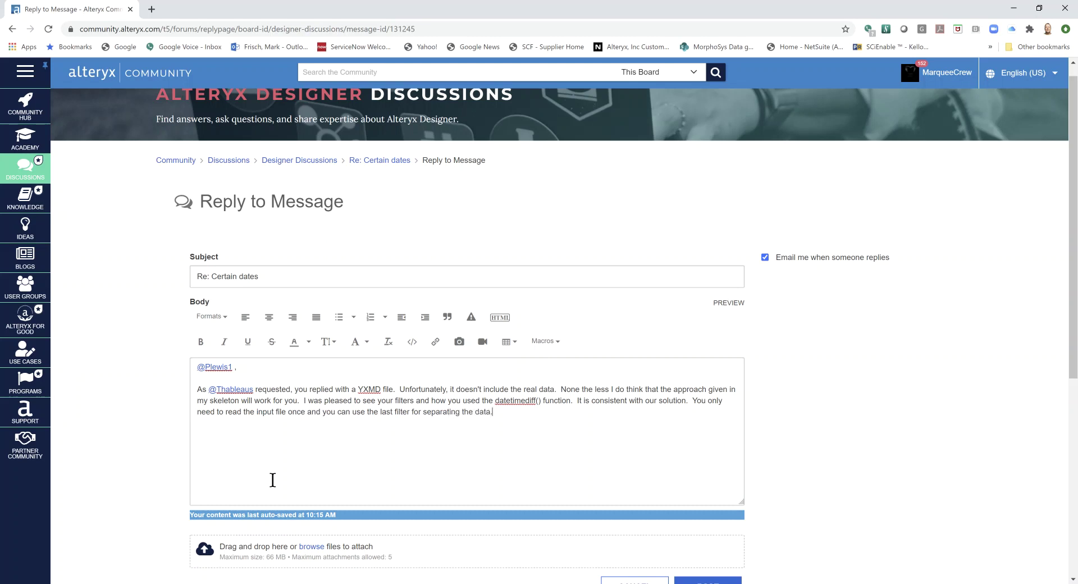
# Sign off the reply with "Cheers," and the author's first name on separate lines
pyautogui.write('Cheers,')
pyautogui.press('Return')
pyautogui.press('Return')
pyautogui.write('Mark')
pyautogui.press('Return')
# Add the postscript "P.S. If you ever want to export real data, please use OPTION -> Export Workflow and check the boxes for your inputs."
pyautogui.write('P.S.  If you ever want to export real data, plu')
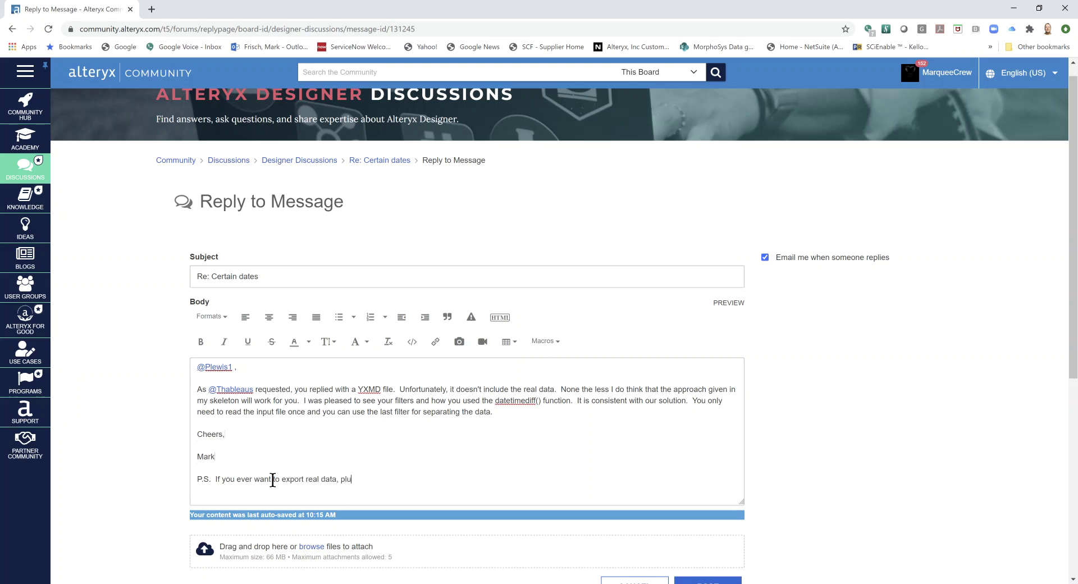
pyautogui.write('s')
pyautogui.press('BackSpace')
pyautogui.press('BackSpace')
pyautogui.write('ease use OPTION -> Export Workflow')
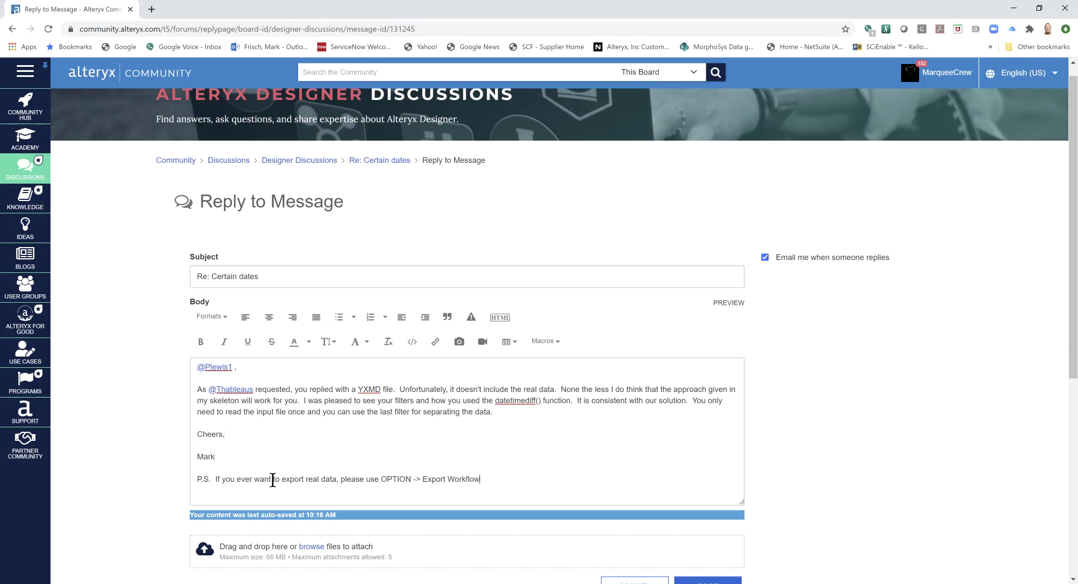
pyautogui.write(' and check the boxes for your inputs.')
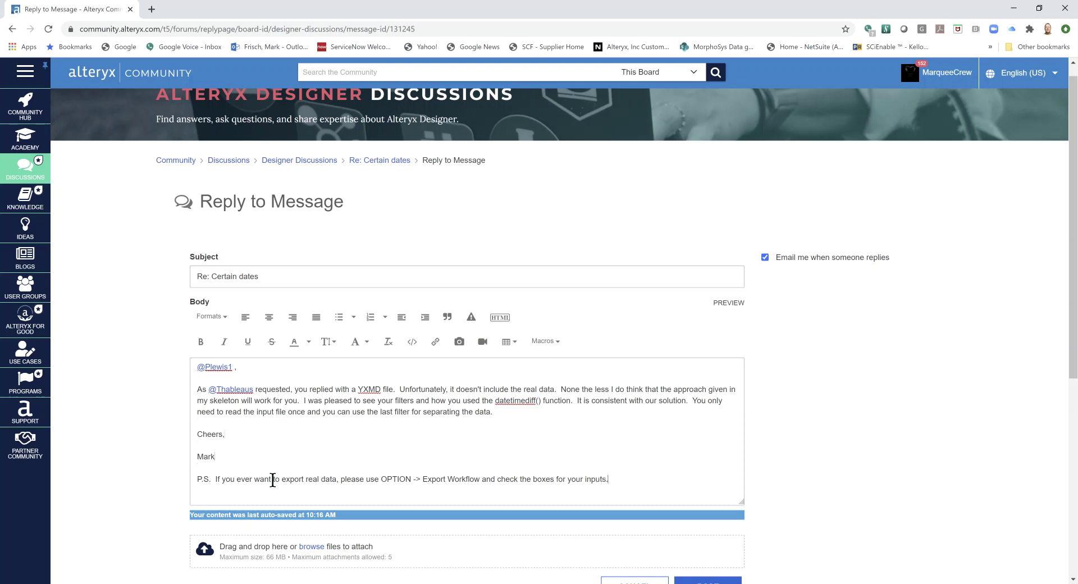
# Post the reply and review it in the Certain dates thread, returning to the original question
pyautogui.scroll(-3, 272, 480)
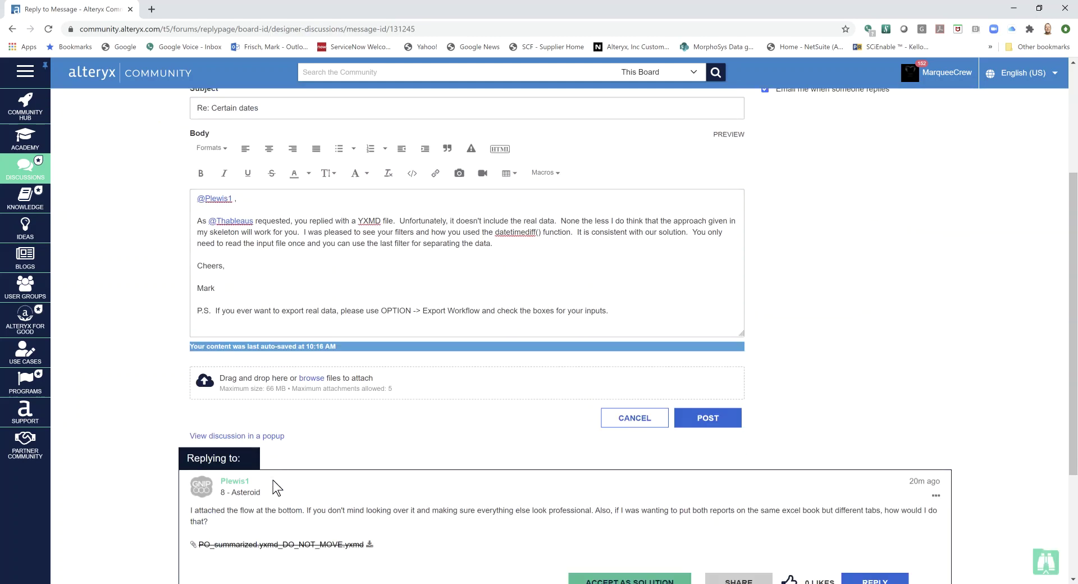
pyautogui.click(712, 420)
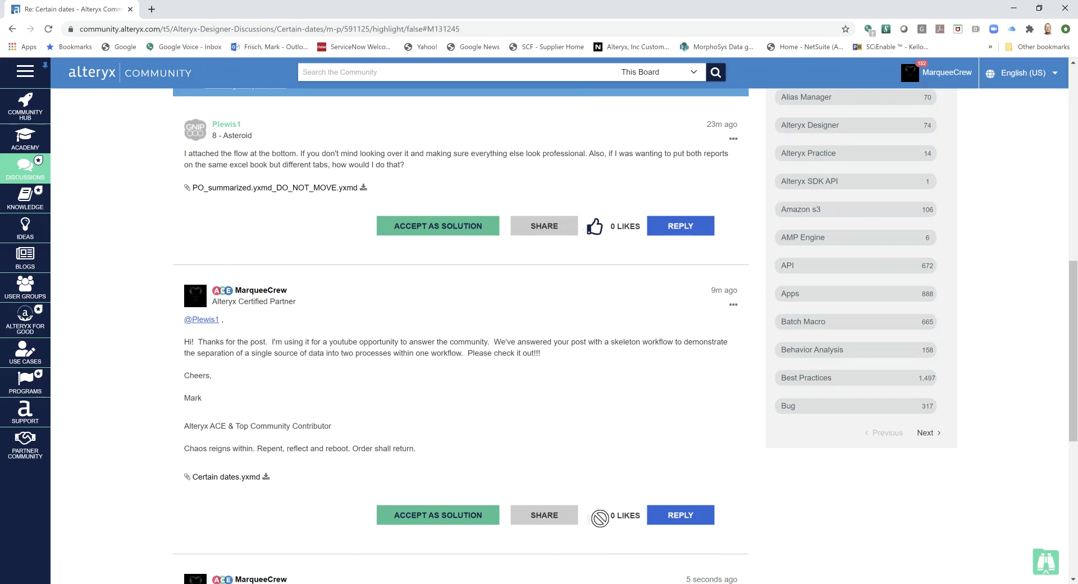
pyautogui.scroll(-6, 599, 517)
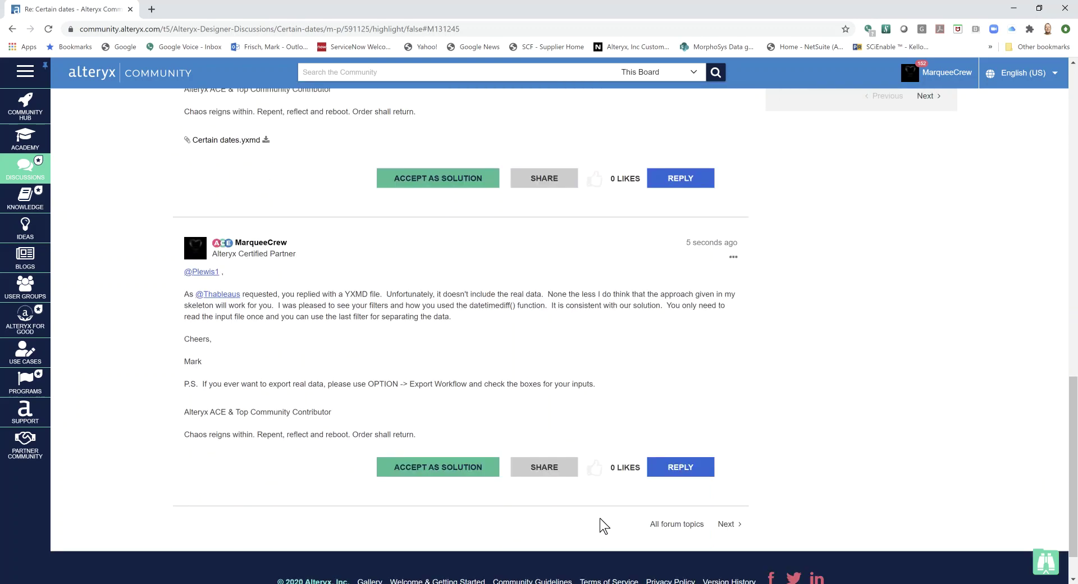
pyautogui.scroll(15, 603, 526)
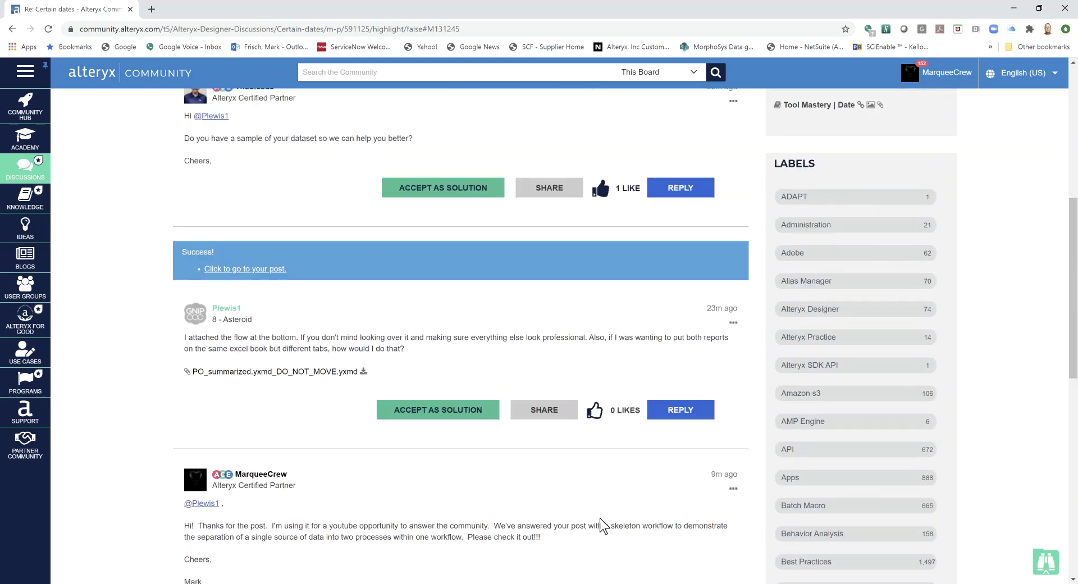
pyautogui.scroll(1, 603, 526)
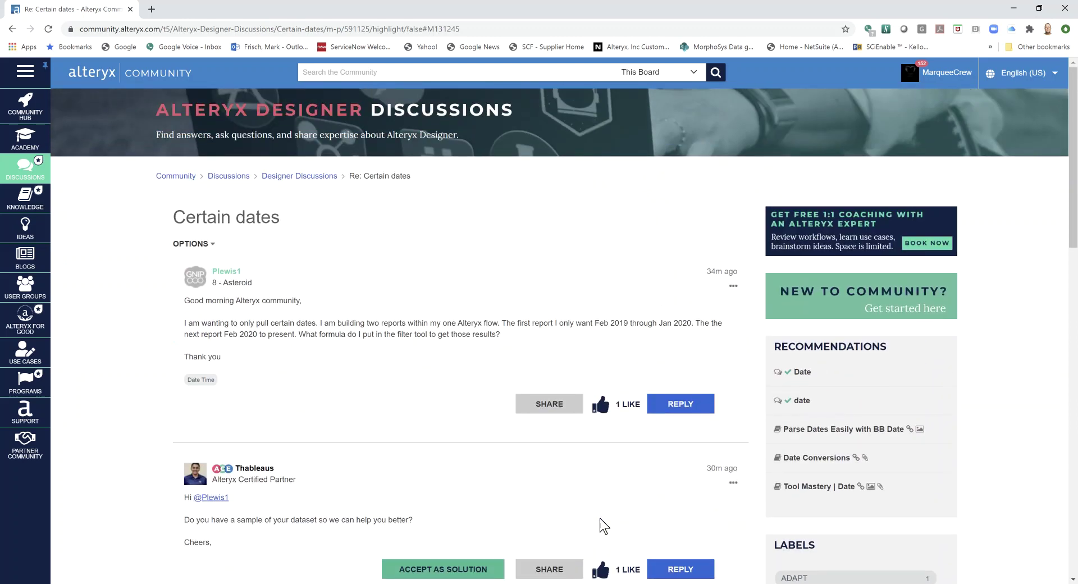
pyautogui.scroll(-1, 604, 526)
pyautogui.scroll(1, 601, 522)
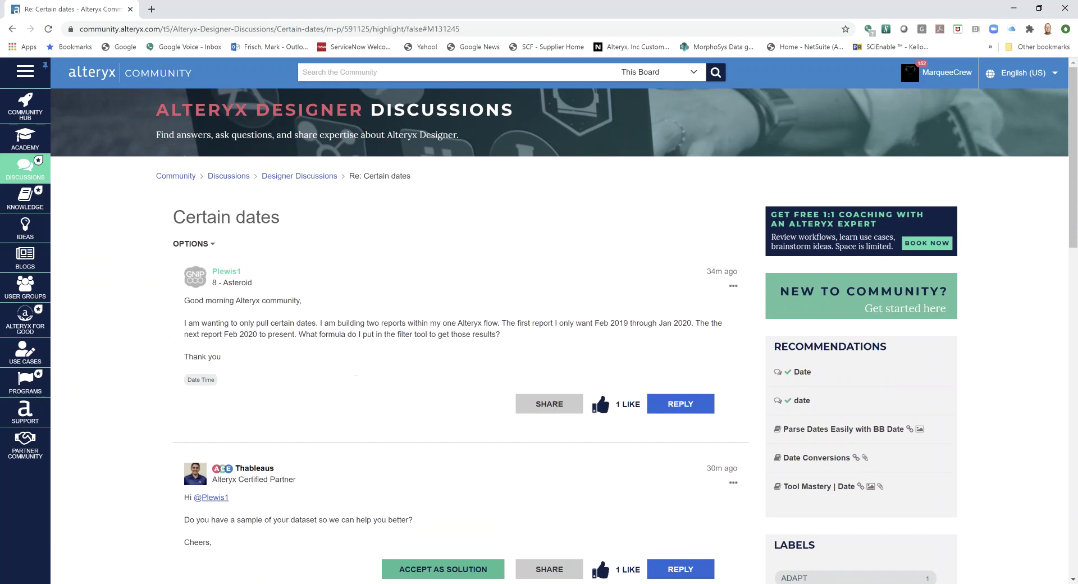